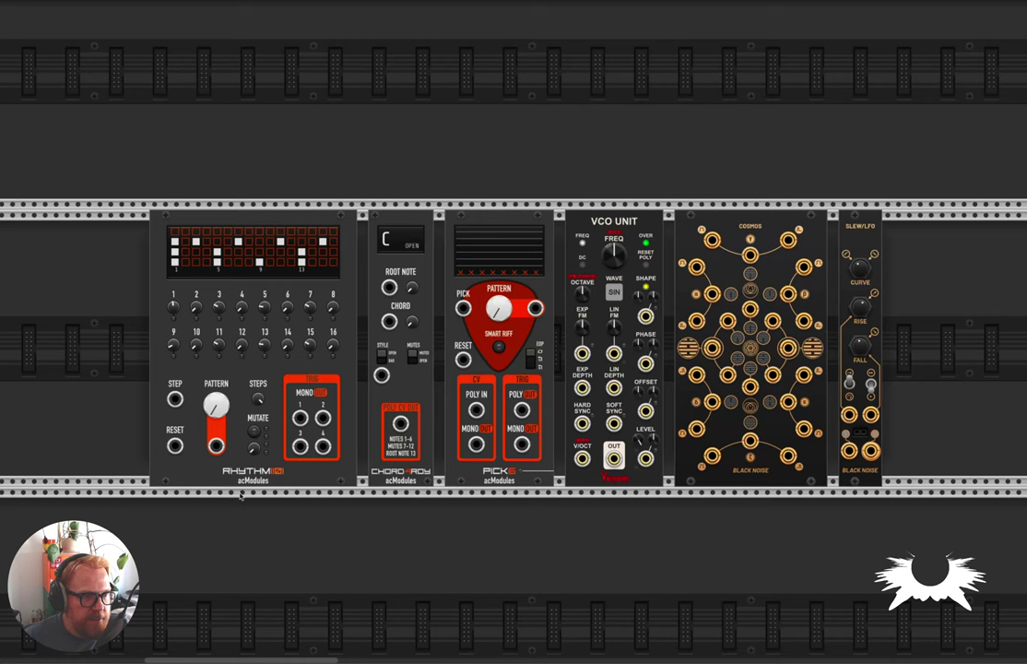
scroll(251, 465, up, 1)
scroll(254, 468, down, 1)
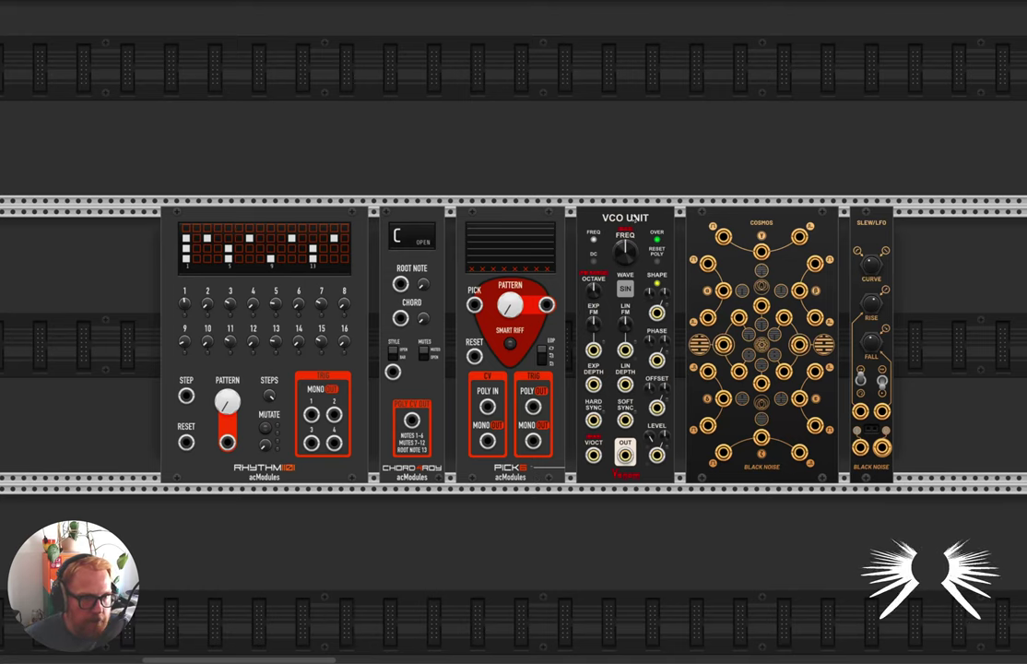
scroll(612, 290, right, 1)
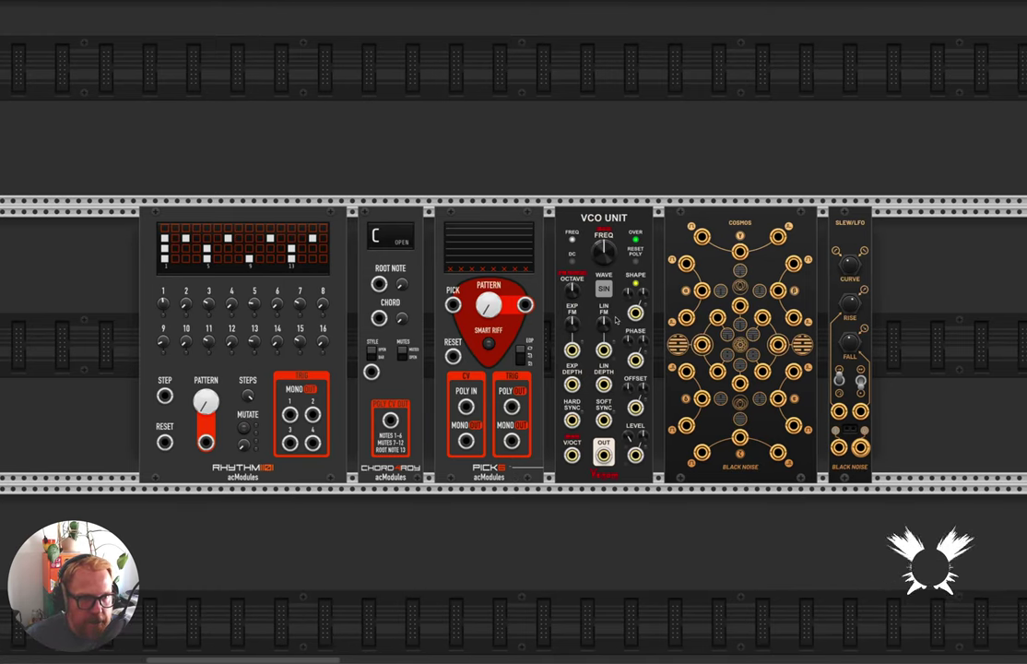
scroll(616, 318, left, 1)
scroll(617, 320, right, 1)
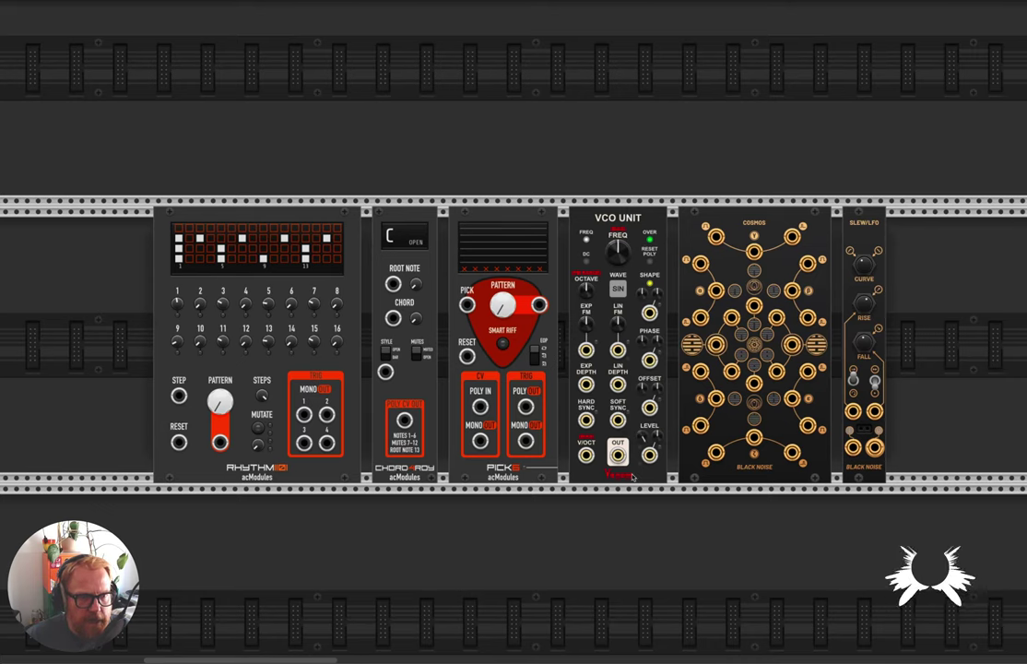
Add a VCO LAB module, move it directly below VCO UNIT, and remove it again
scroll(608, 507, down, 1)
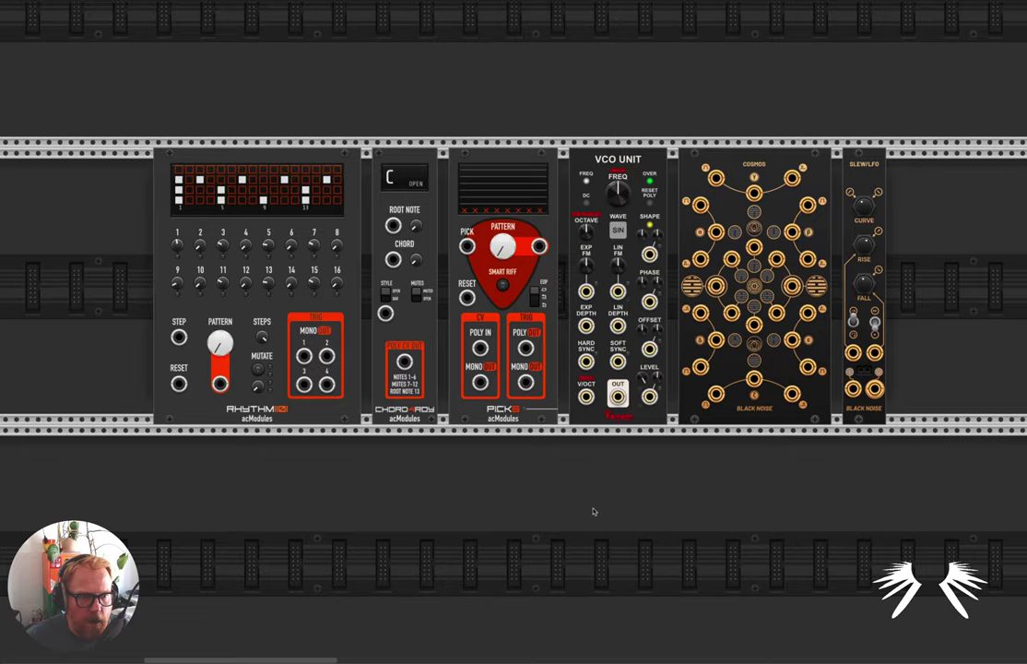
right_click(591, 508)
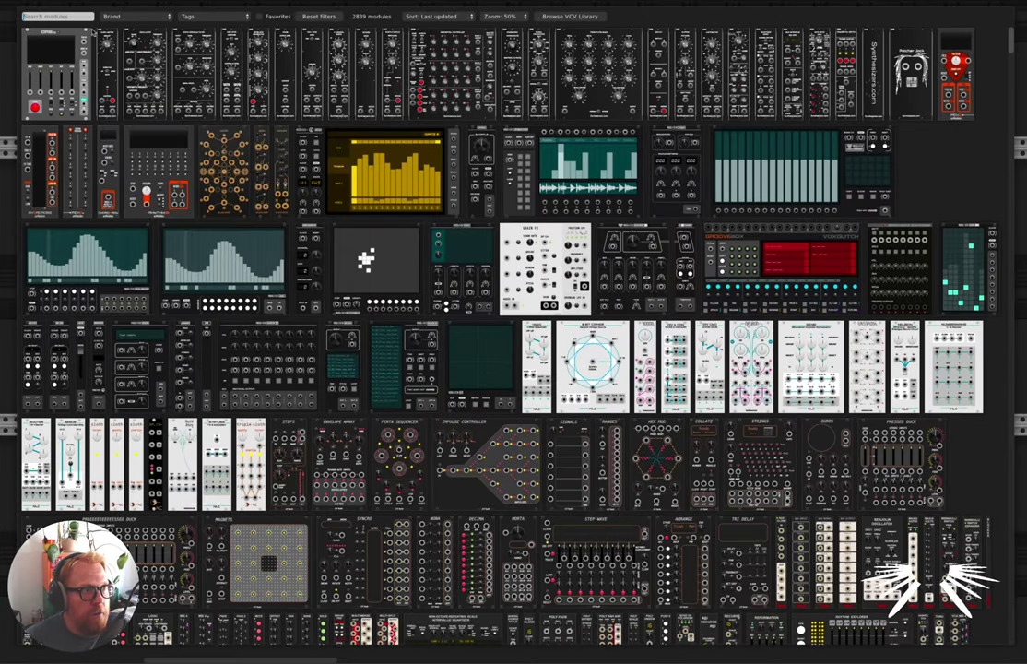
text(v)
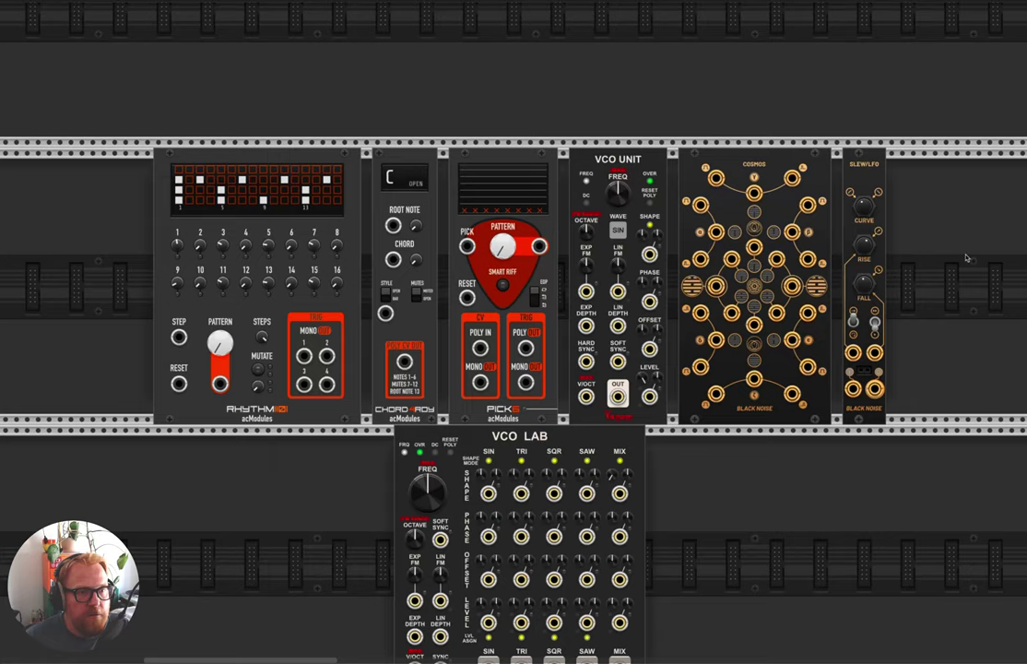
scroll(664, 452, down, 2)
drag(583, 327, 760, 328)
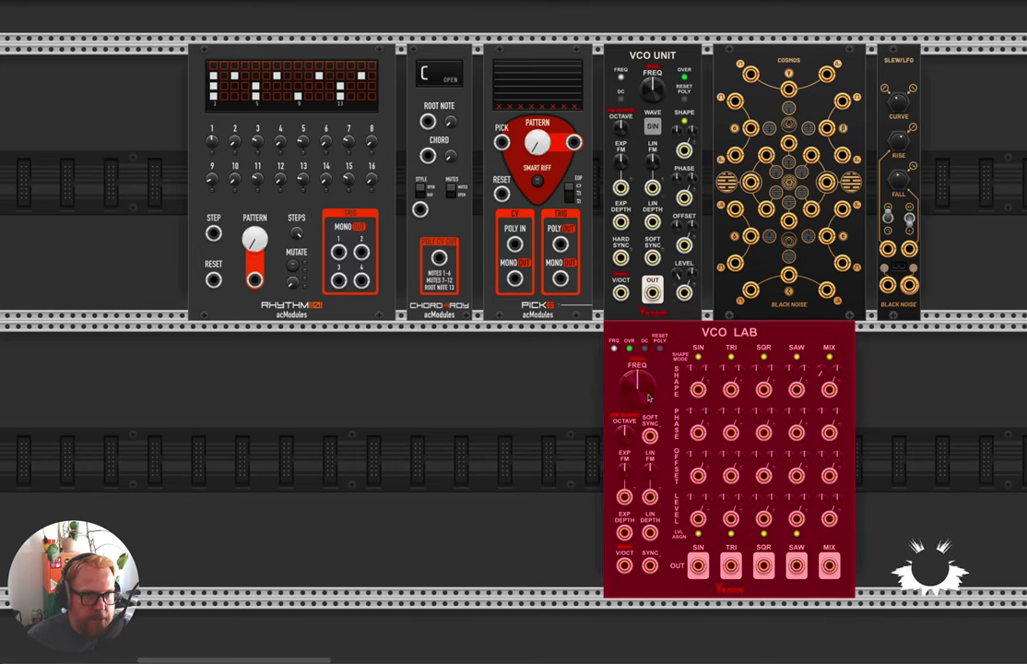
key(Delete)
Examine the large patch from the mixer down to the Rhythm1101 sequencer and its connected drum modules
scroll(624, 164, up, 3)
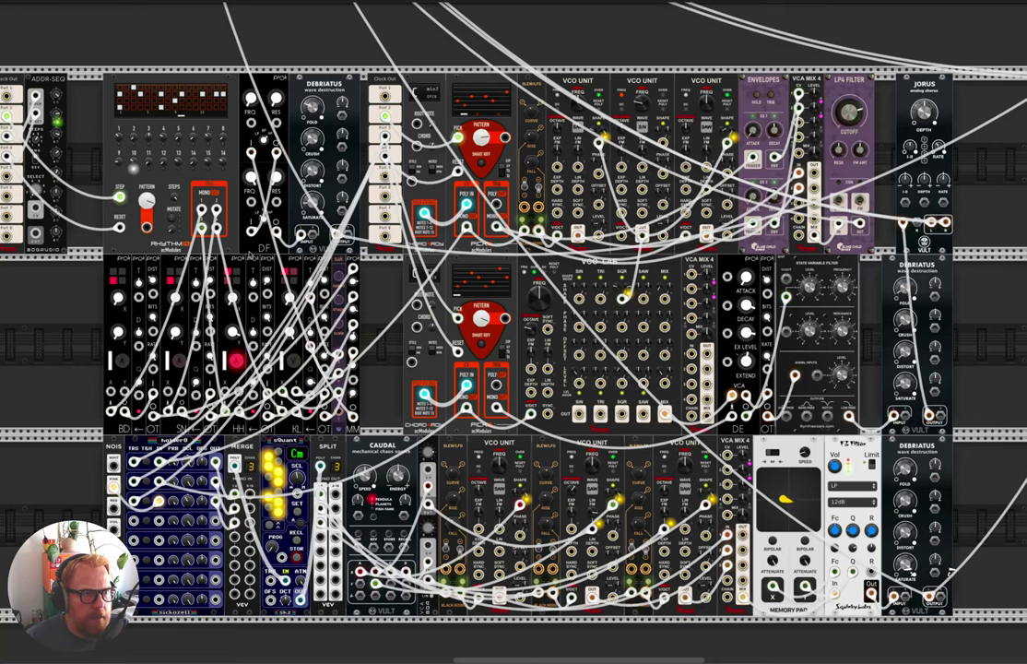
scroll(171, 169, up, 5)
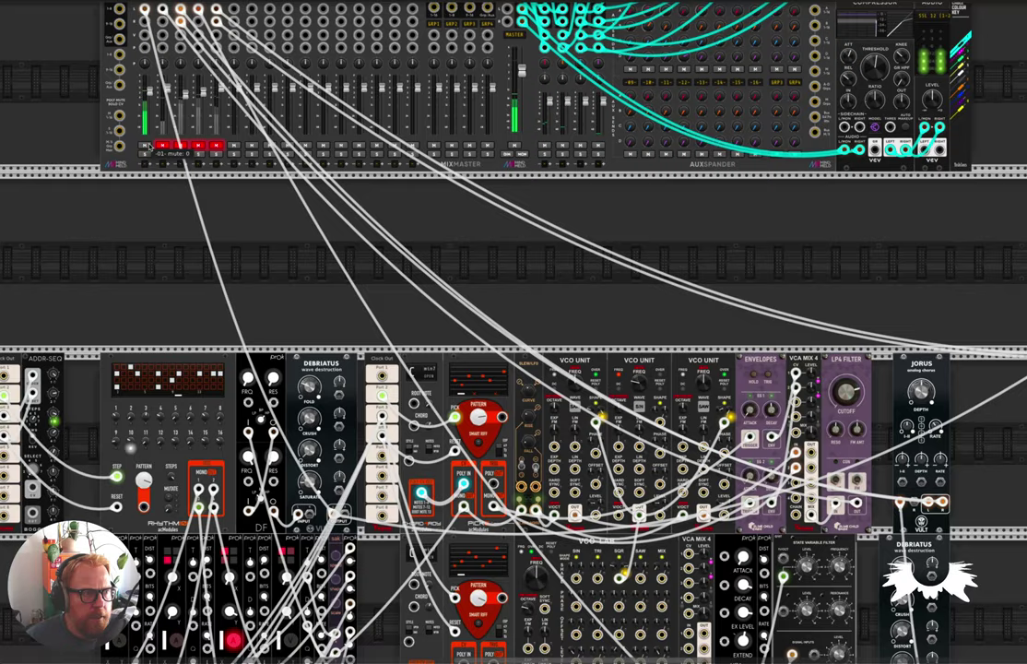
scroll(171, 168, down, 4)
scroll(162, 292, left, 2)
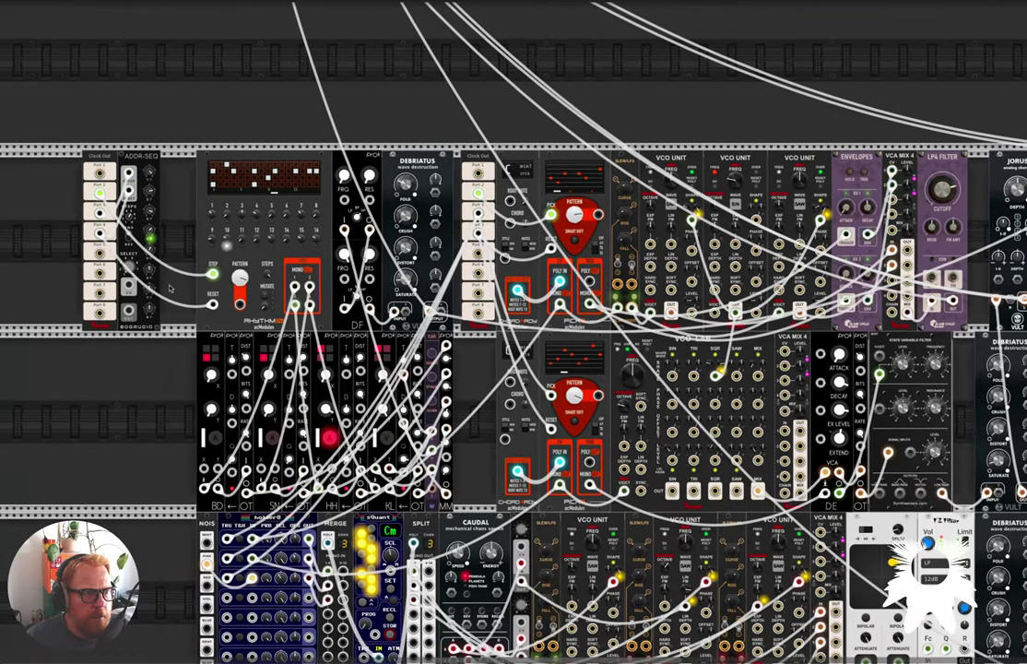
scroll(166, 281, up, 3)
scroll(333, 230, left, 2)
scroll(334, 232, up, 4)
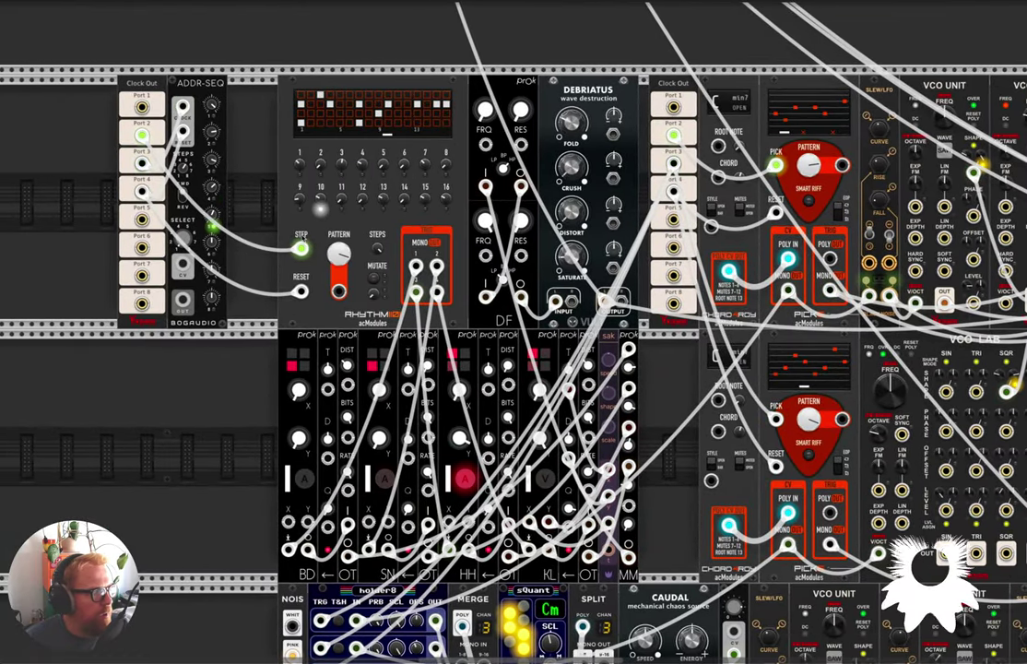
scroll(302, 238, right, 1)
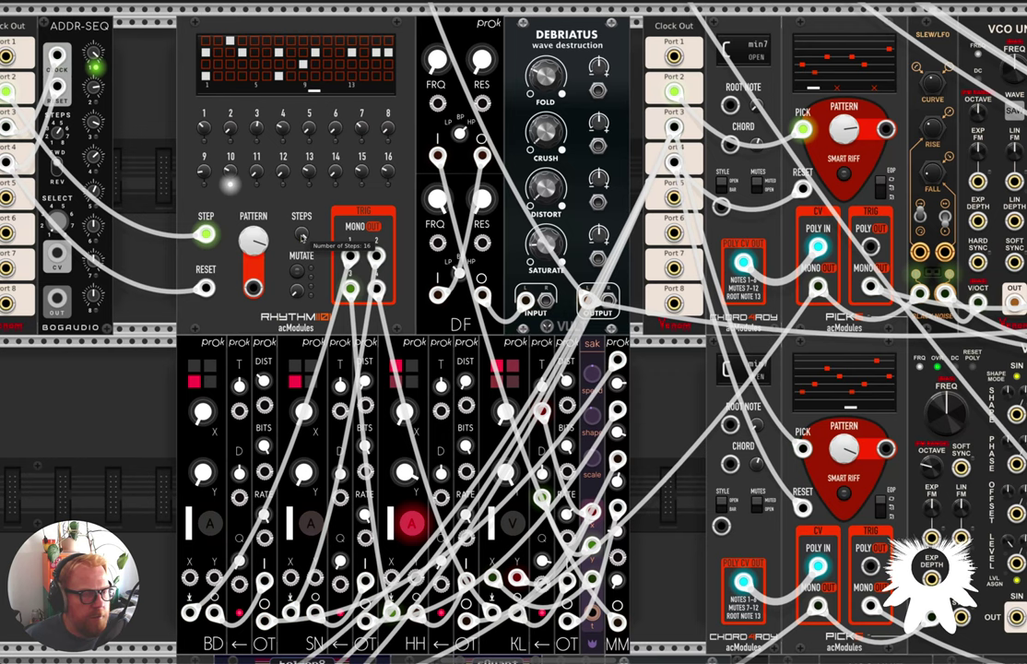
scroll(245, 436, left, 1)
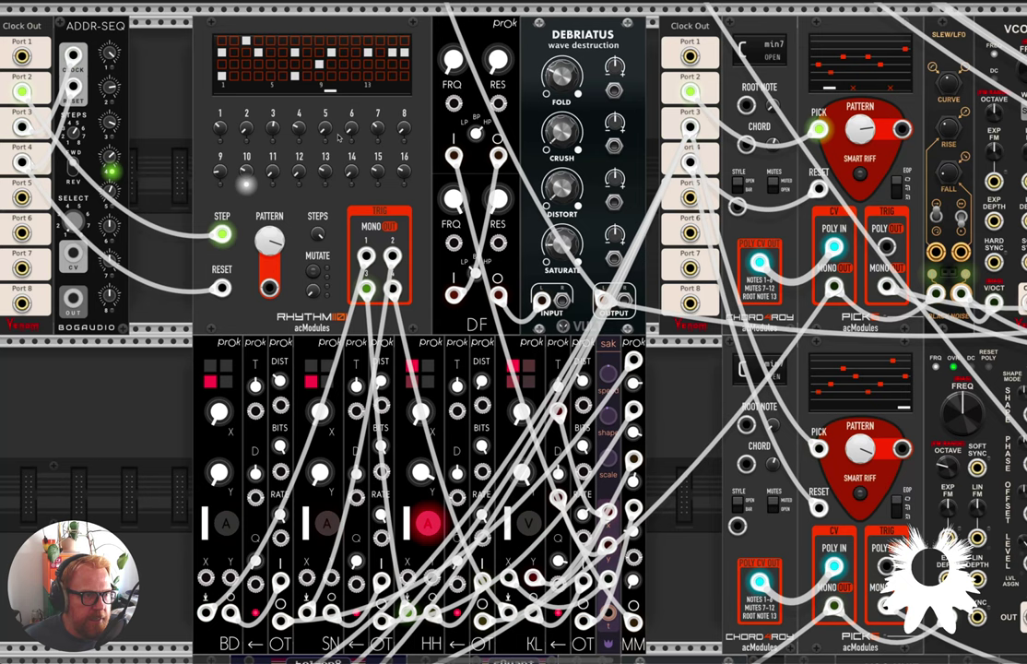
Review the Rhythm1101 module's additional options and check its step 1 value
right_click(249, 319)
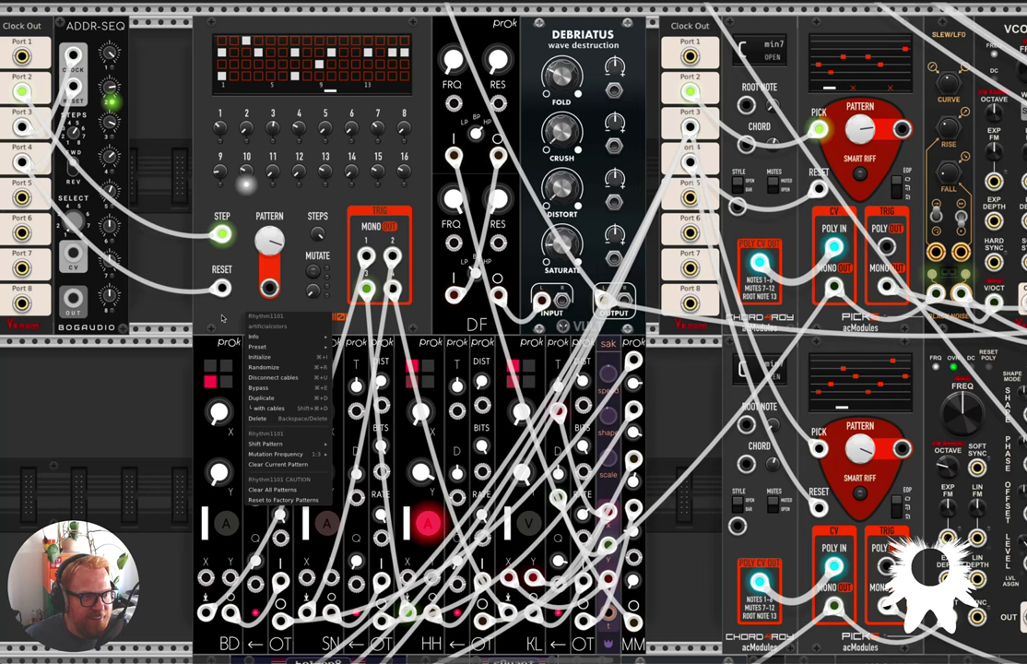
click(224, 318)
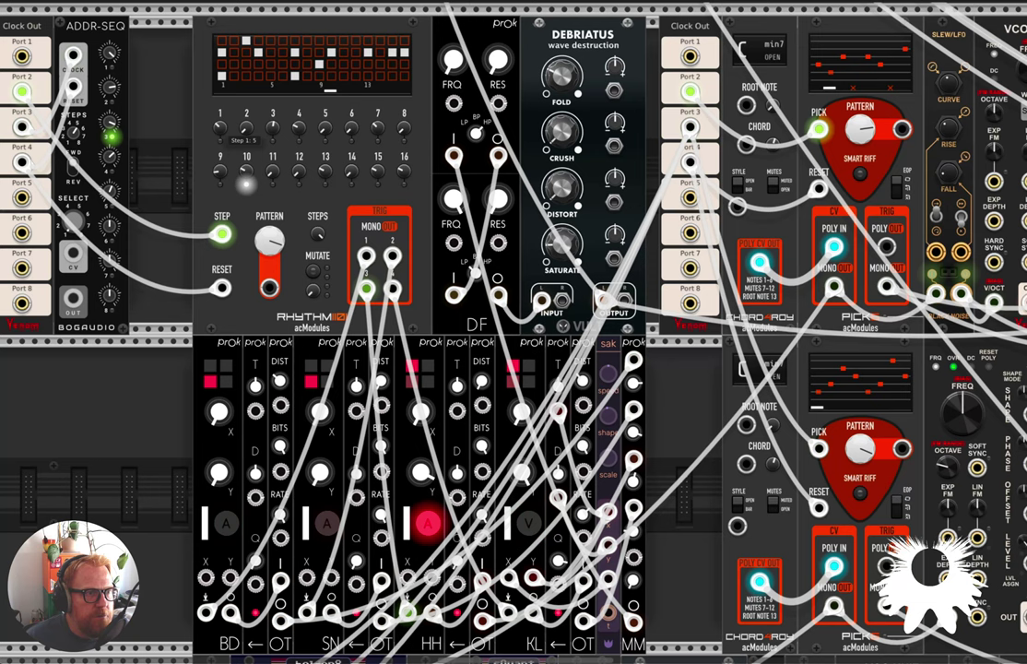
drag(220, 126, 219, 148)
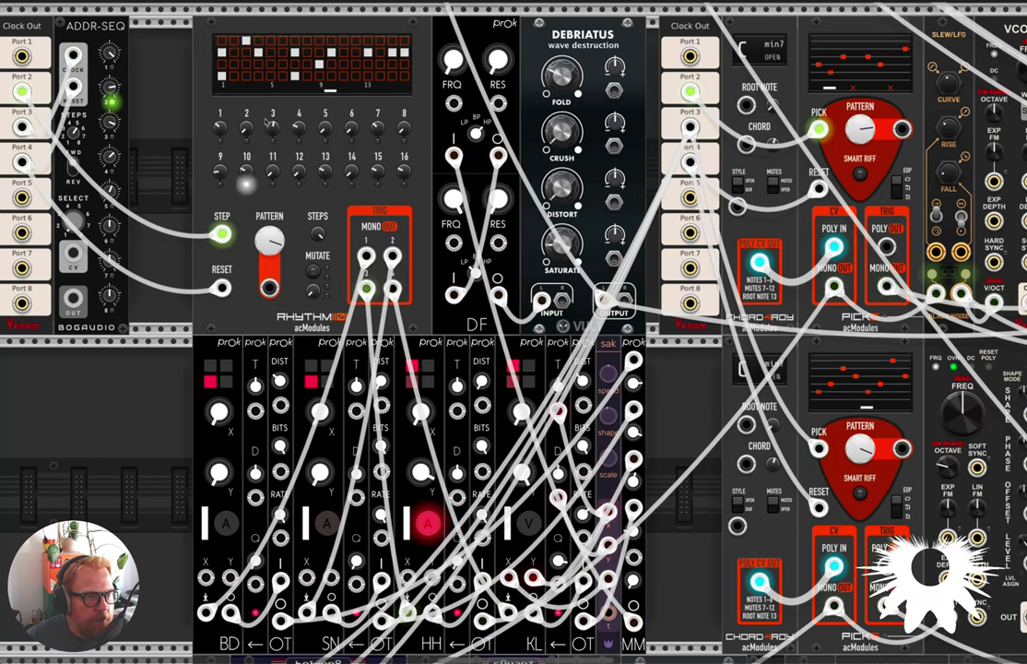
Try other Rhythm1101 patterns, including pattern 13, and undo the pattern change
drag(269, 236, 270, 242)
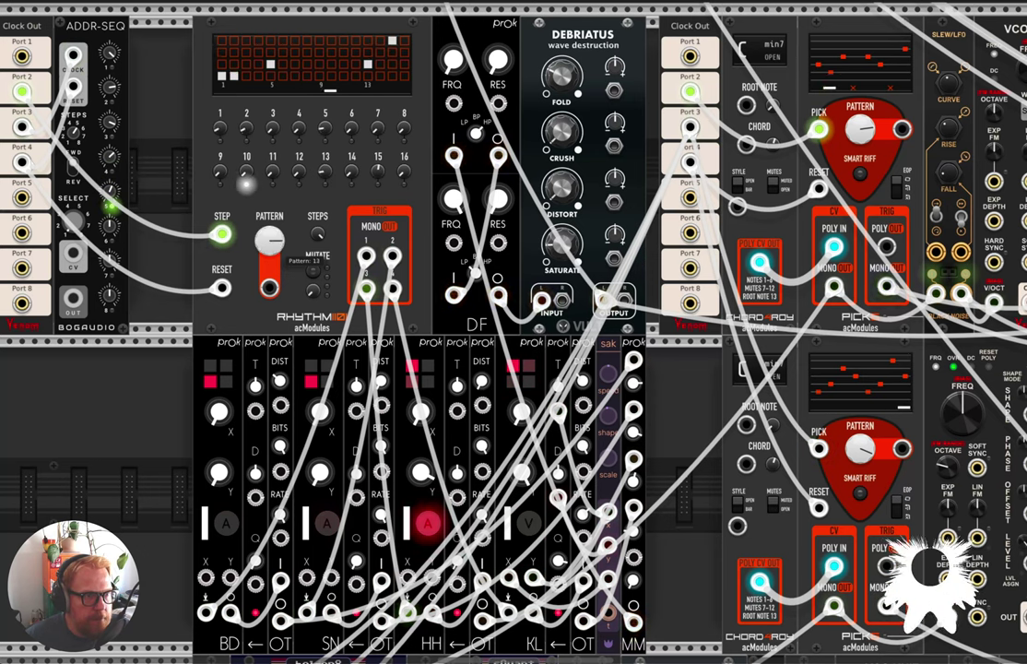
drag(267, 242, 262, 243)
double_click(268, 238)
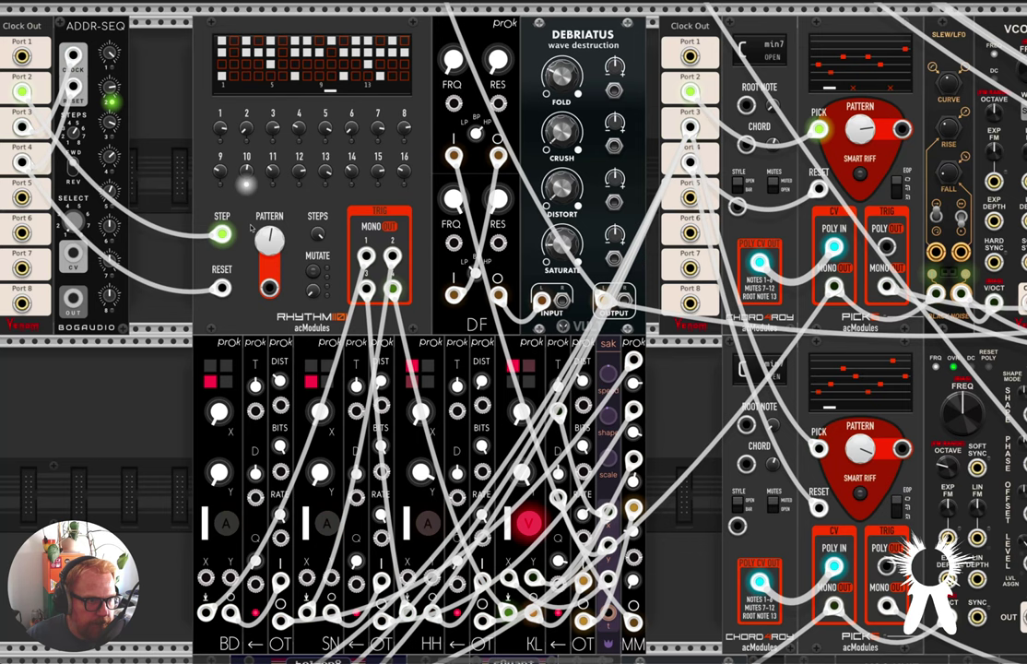
mouse_move(267, 240)
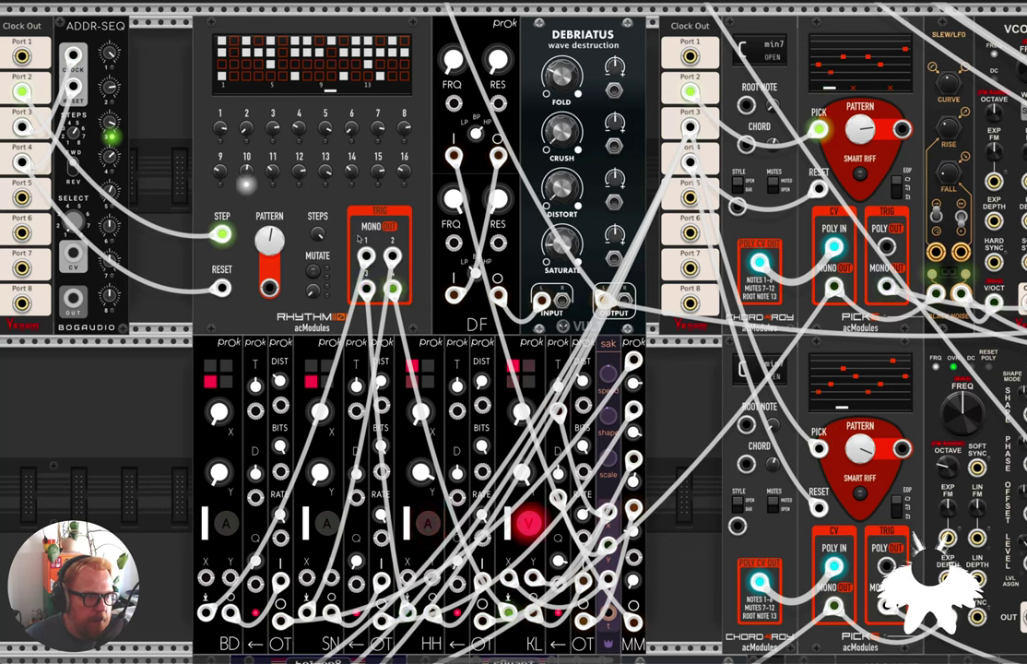
key(ctrl+z)
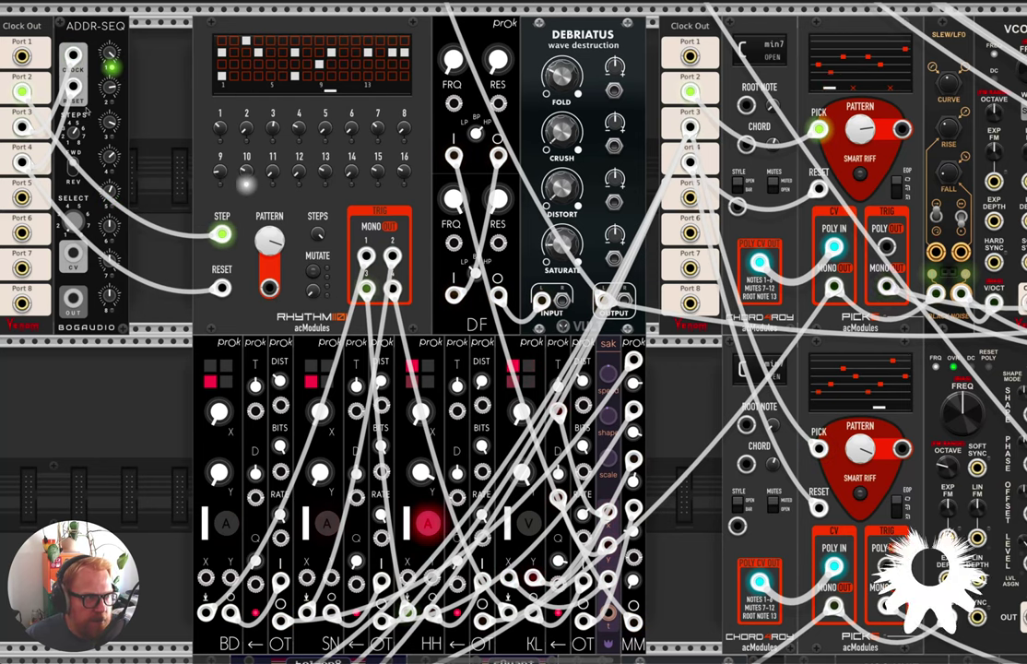
Try driving the Rhythm1101 pattern input from the ADDR-SEQ output, and unplug the cable again
scroll(135, 141, left, 3)
scroll(208, 304, left, 2)
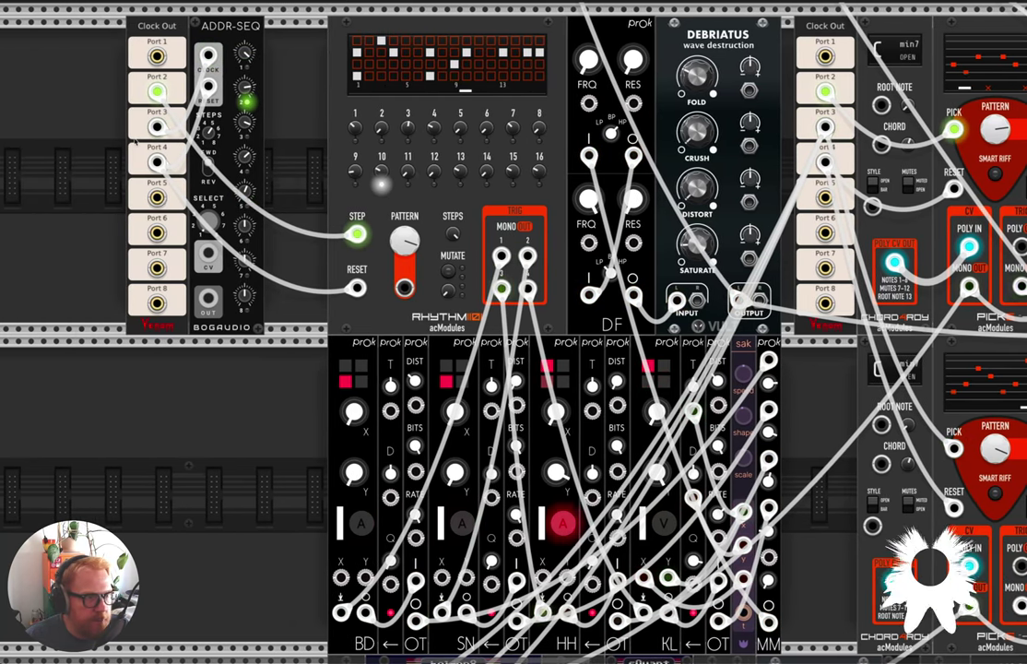
drag(214, 304, 404, 289)
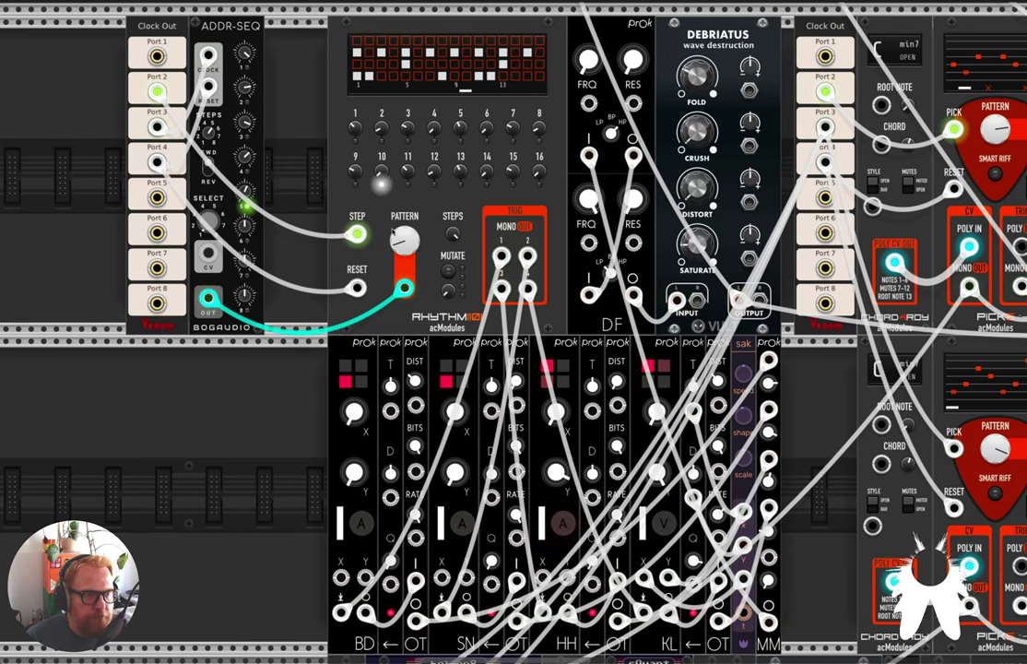
drag(404, 288, 233, 387)
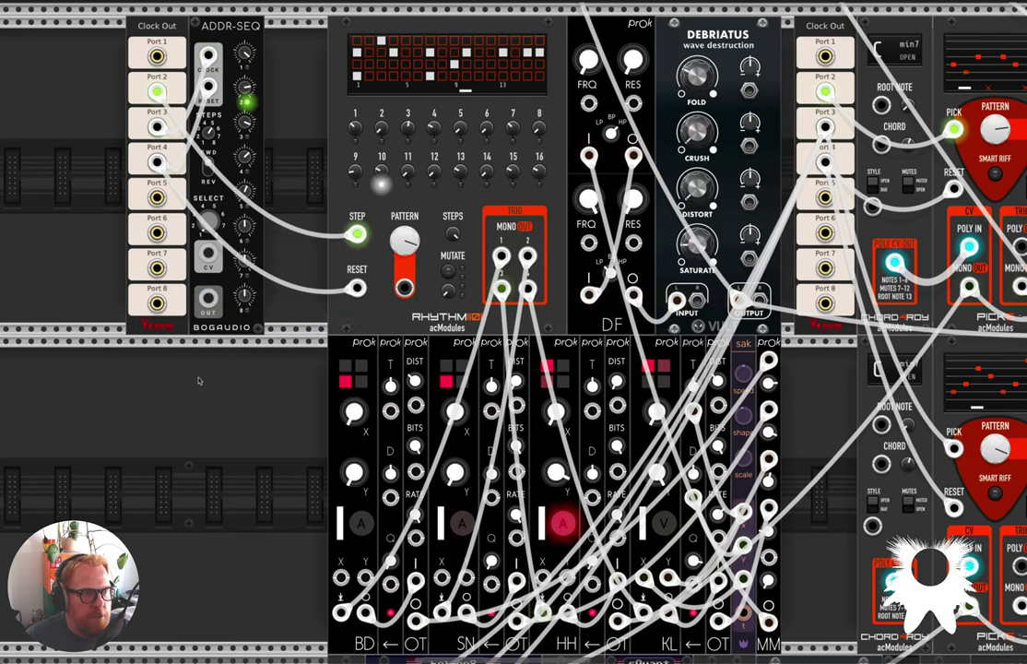
Search the module library for "gate se" and add a GATE-SEQ-64 in the empty space below the first Clock Out and ADDR-SEQ
right_click(145, 383)
text(gate)
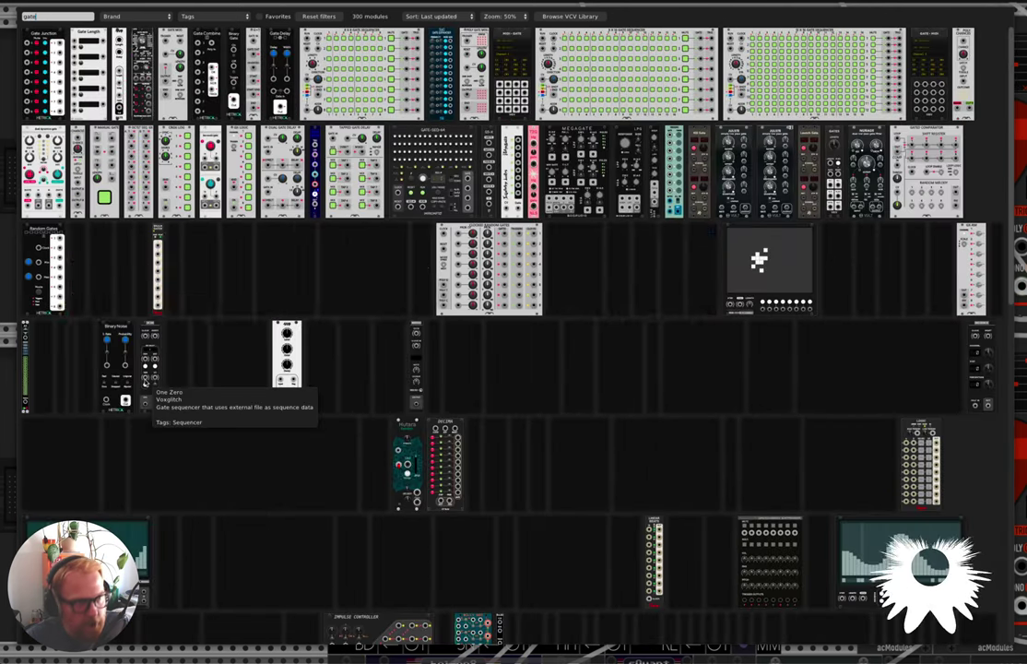
text( se)
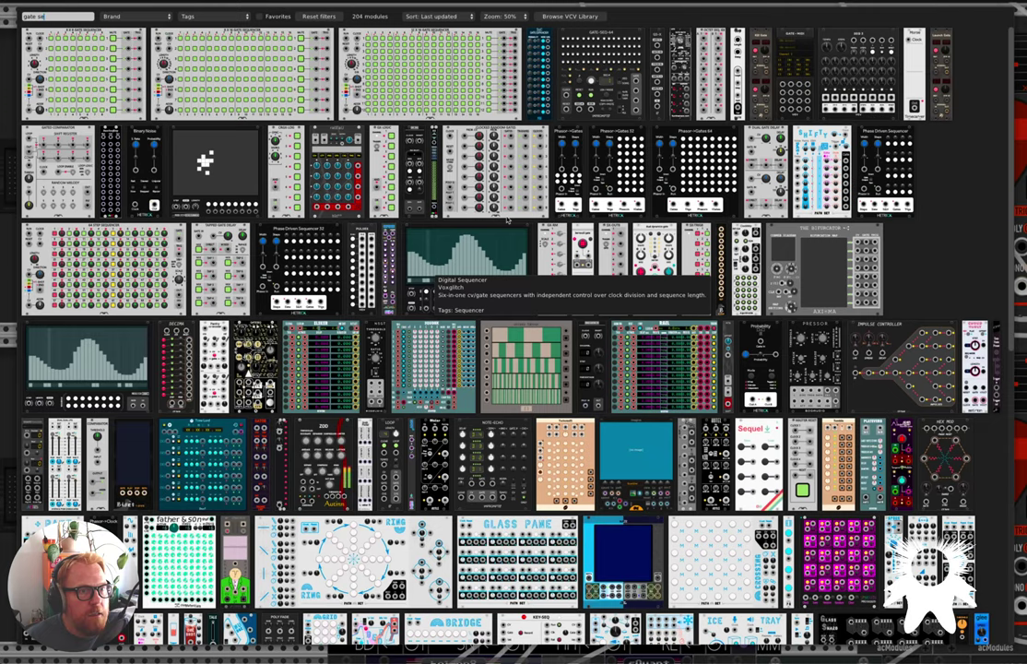
click(611, 48)
scroll(457, 352, left, 2)
scroll(456, 351, down, 1)
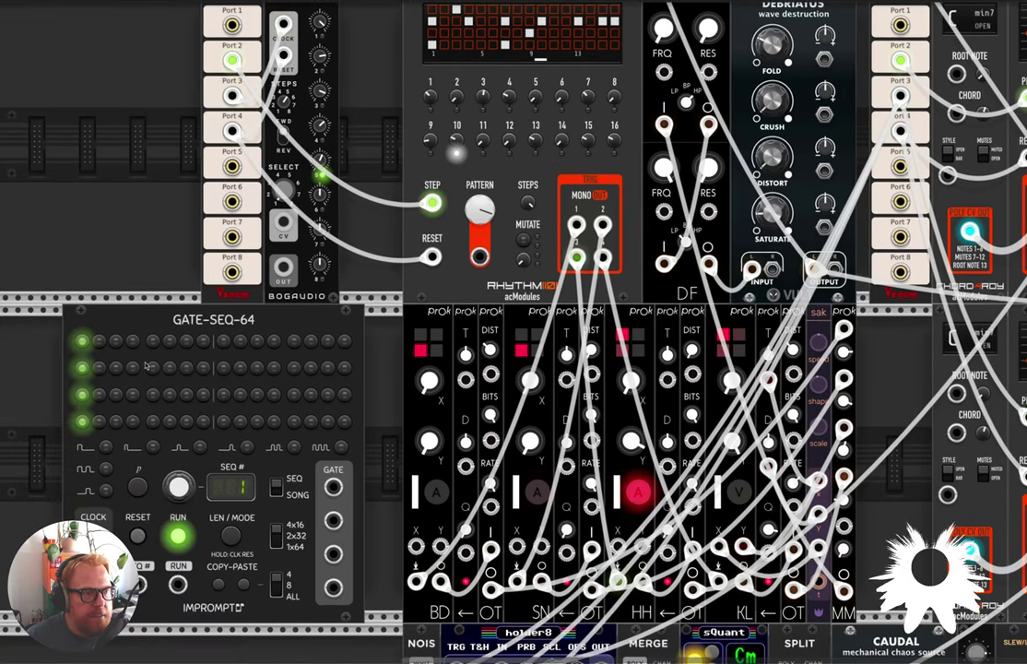
scroll(206, 342, up, 1)
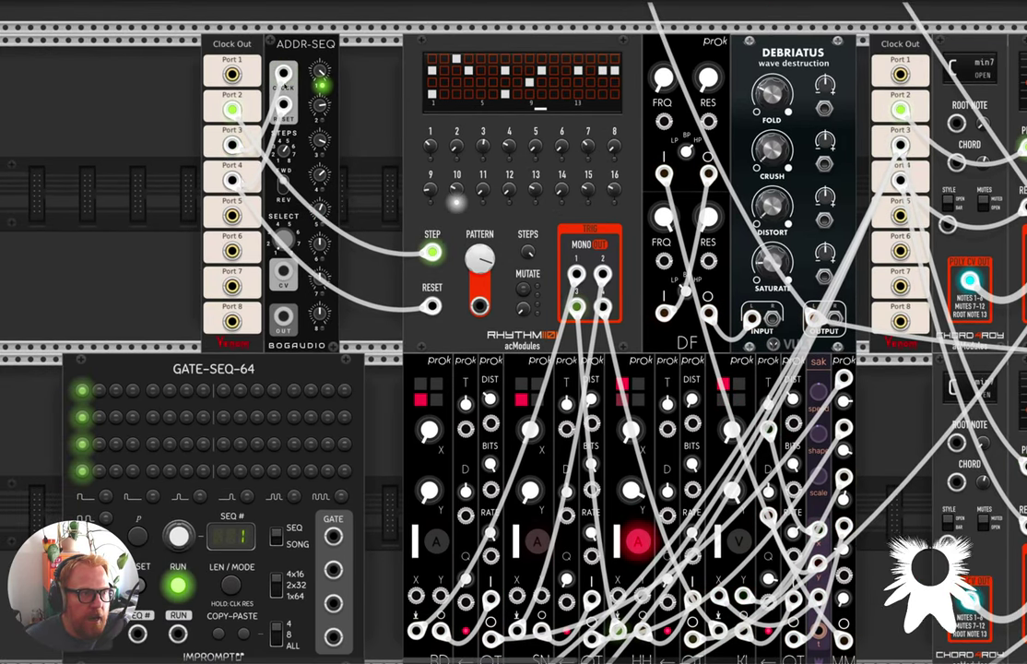
Unplug the ADDR-SEQ clock cable from Port 3, and patch Clock Out Ports 1 and 4 to the GATE-SEQ-64 clock and reset inputs
drag(283, 72, 219, 168)
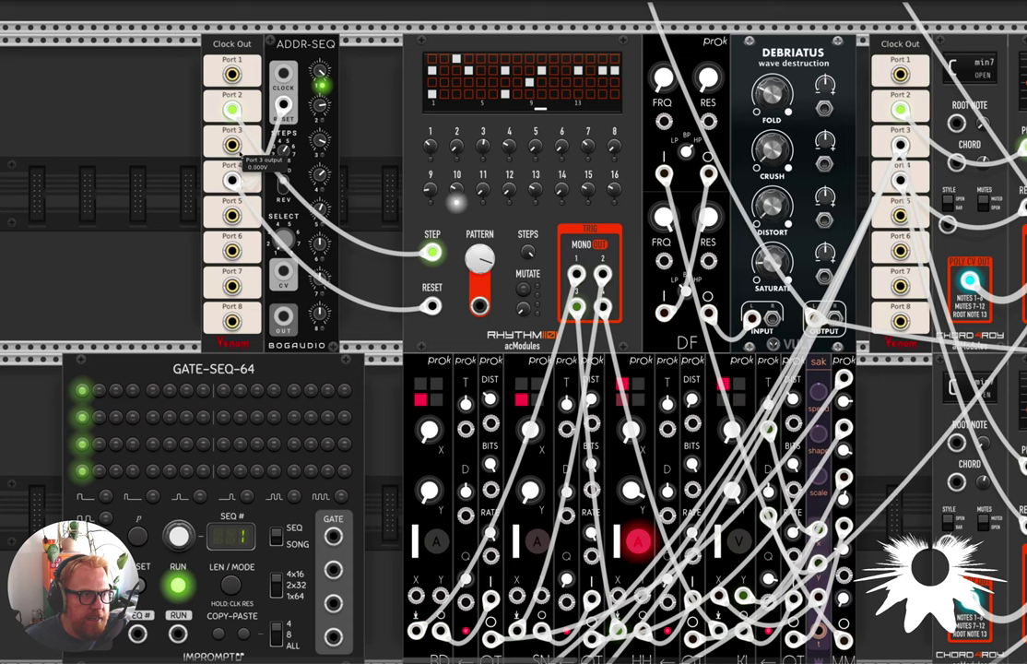
click(233, 145)
drag(232, 74, 233, 144)
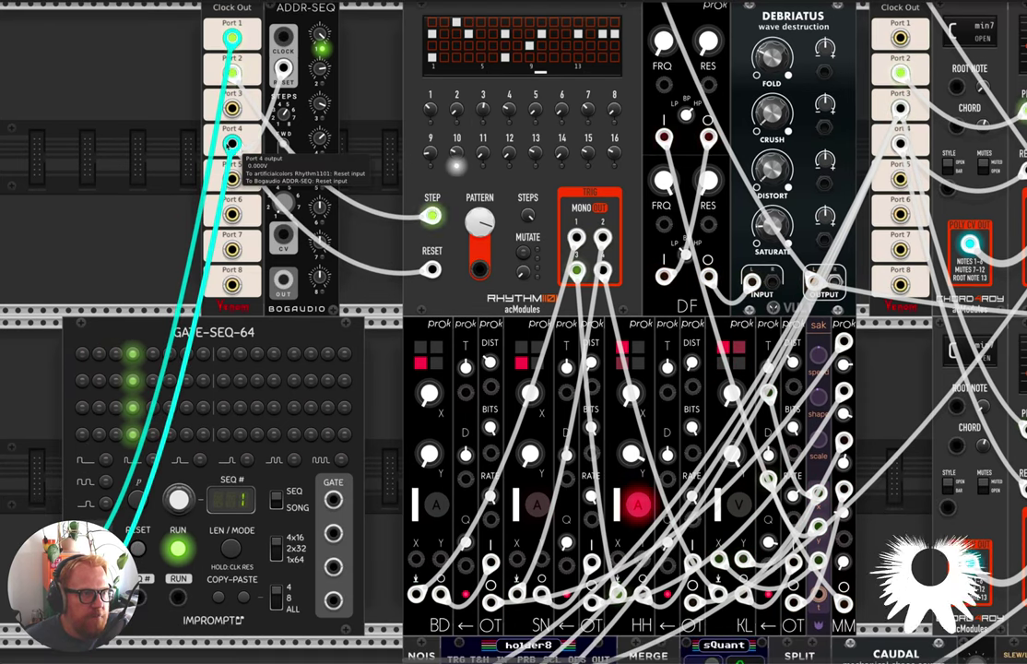
Activate steps 1, 3, 7, 8, 11, 14 and 16 in the first row of GATE-SEQ-64
click(81, 352)
click(115, 352)
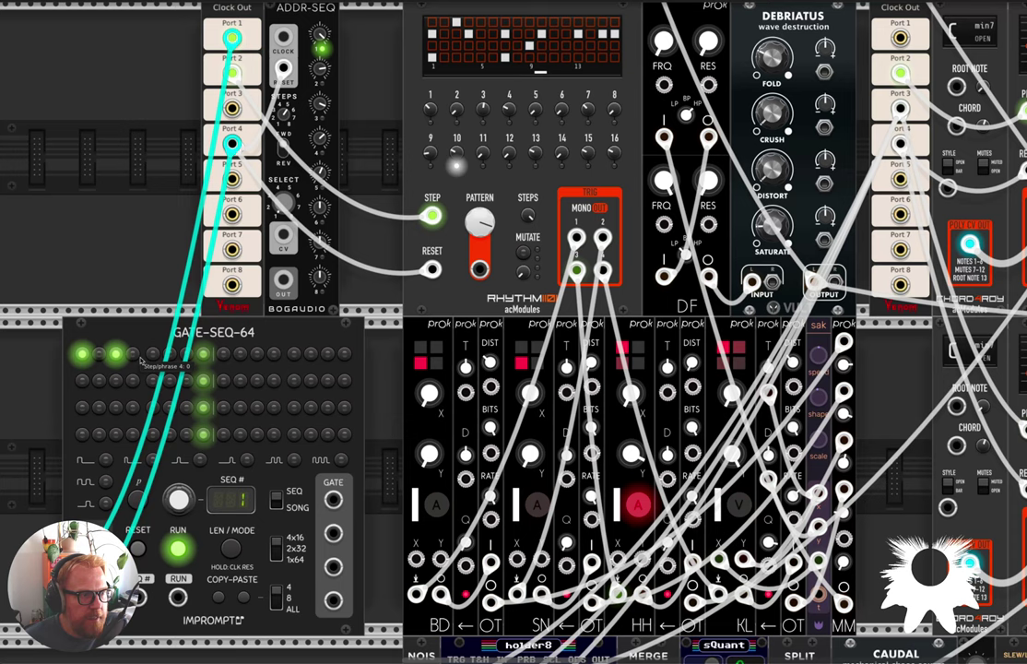
click(204, 353)
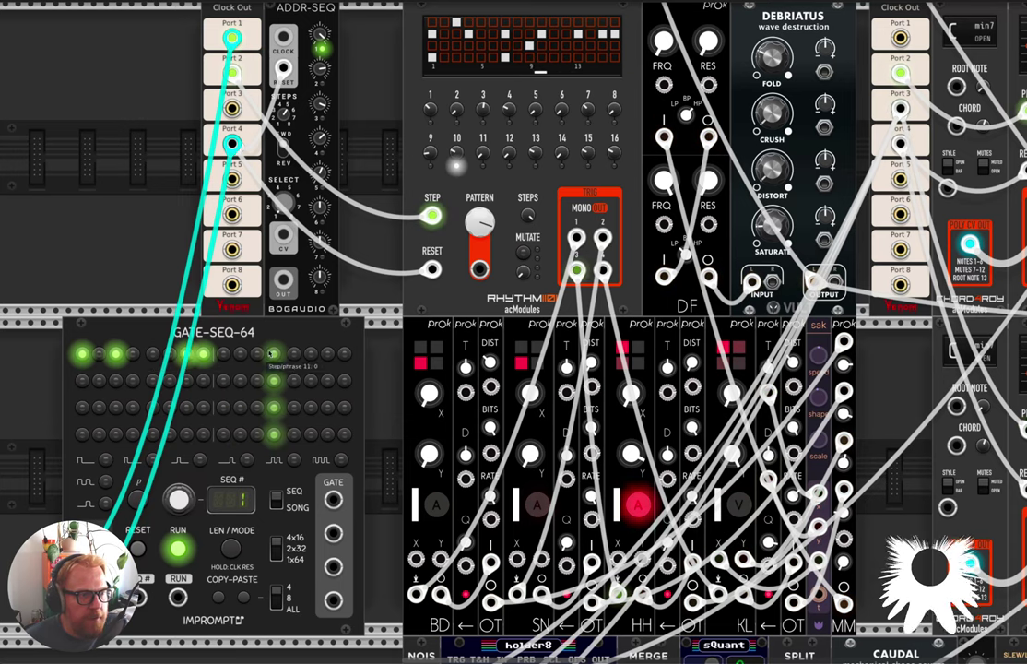
click(257, 354)
click(311, 353)
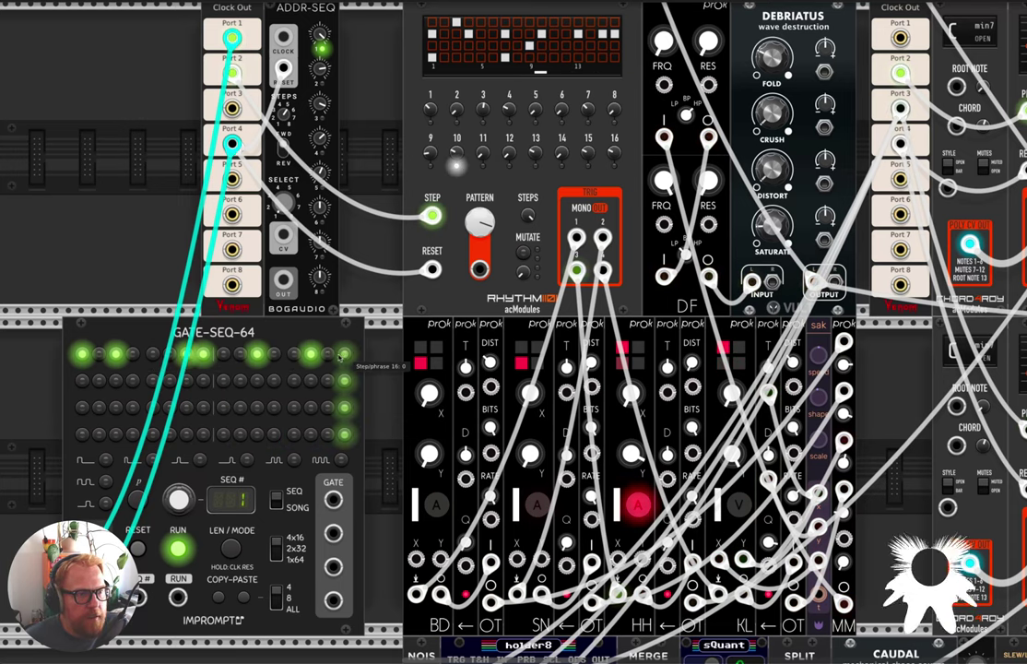
click(345, 353)
Patch the first GATE-SEQ-64 gate output to the ADDR-SEQ clock, and the ADDR-SEQ output to the Rhythm1101 pattern input
drag(333, 499, 283, 87)
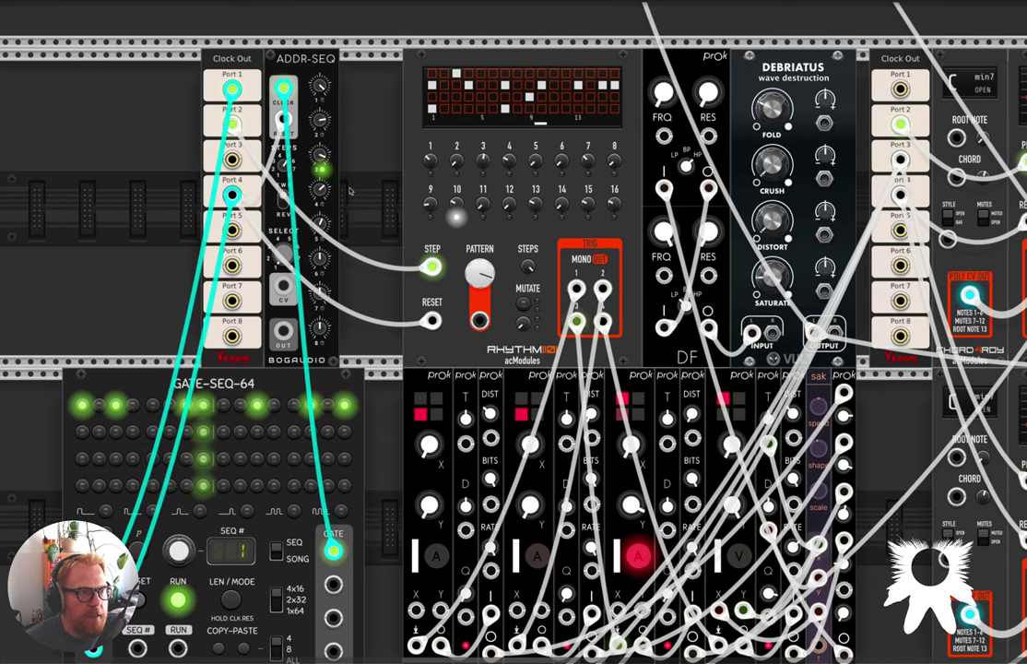
scroll(359, 290, down, 3)
scroll(361, 291, up, 3)
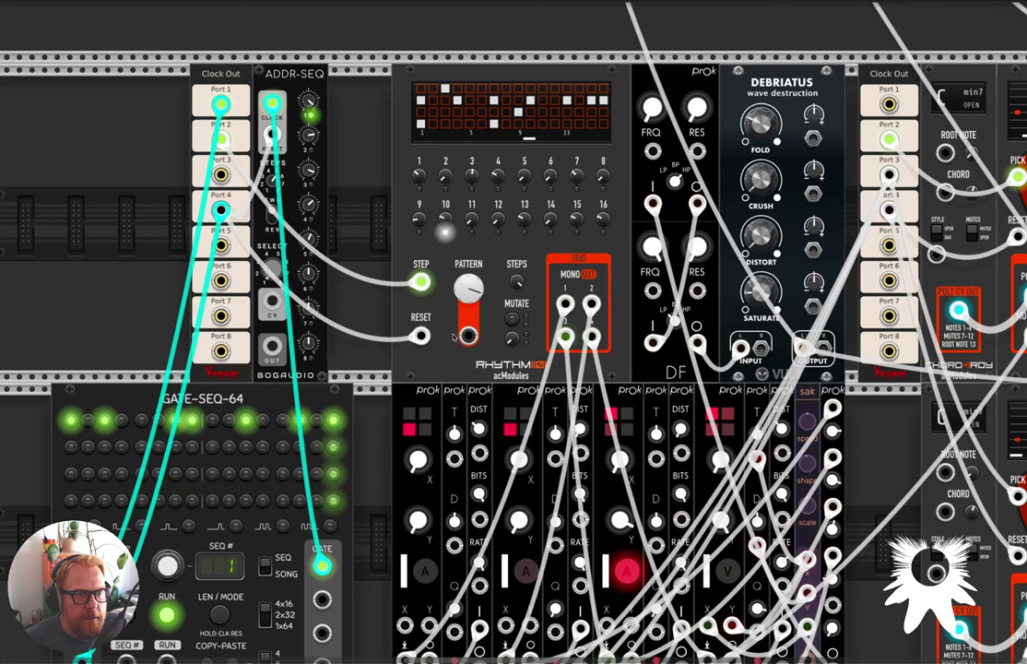
drag(272, 346, 468, 335)
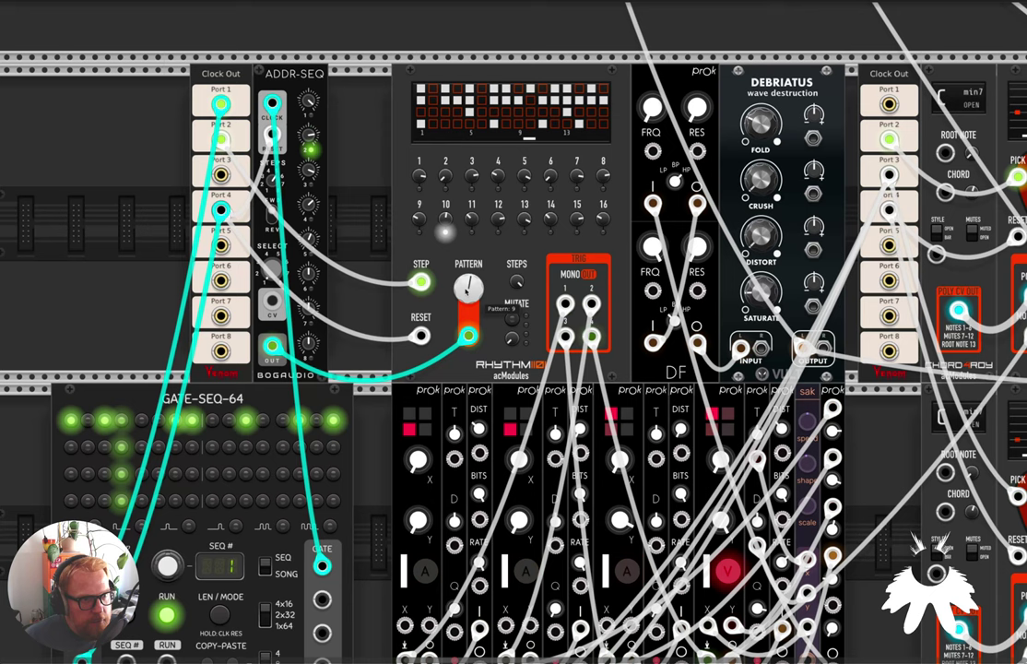
Undo the patching to the Rhythm1101 pattern input, ADDR-SEQ clock and GATE-SEQ-64 reset, and set the Rhythm1101 pattern to 14
mouse_move(471, 338)
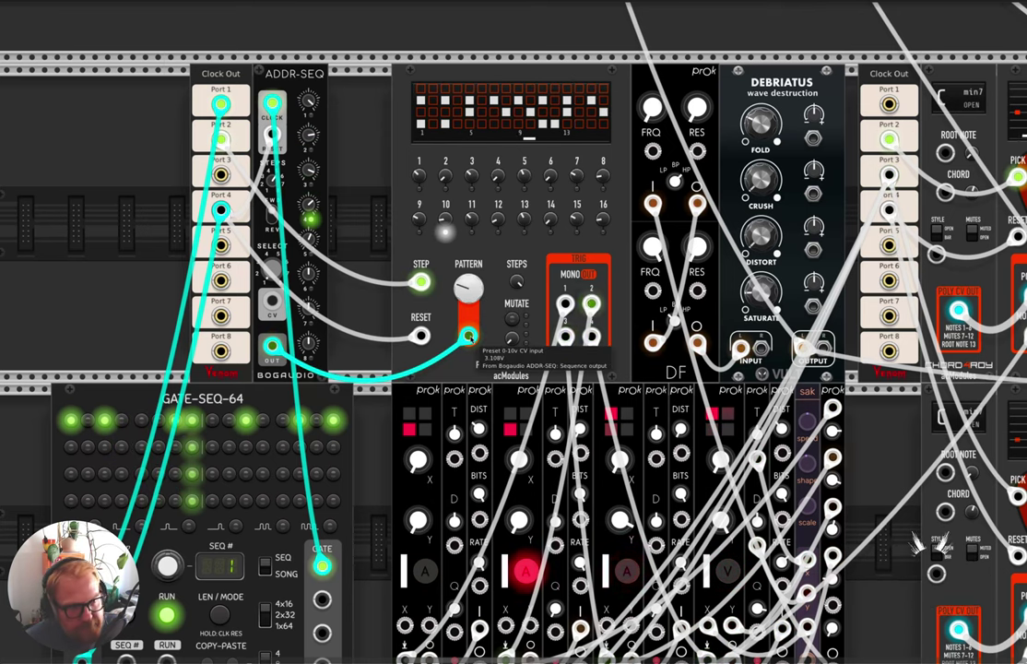
drag(469, 336, 469, 364)
drag(468, 337, 468, 338)
key(ctrl+z)
key(ctrl+z)
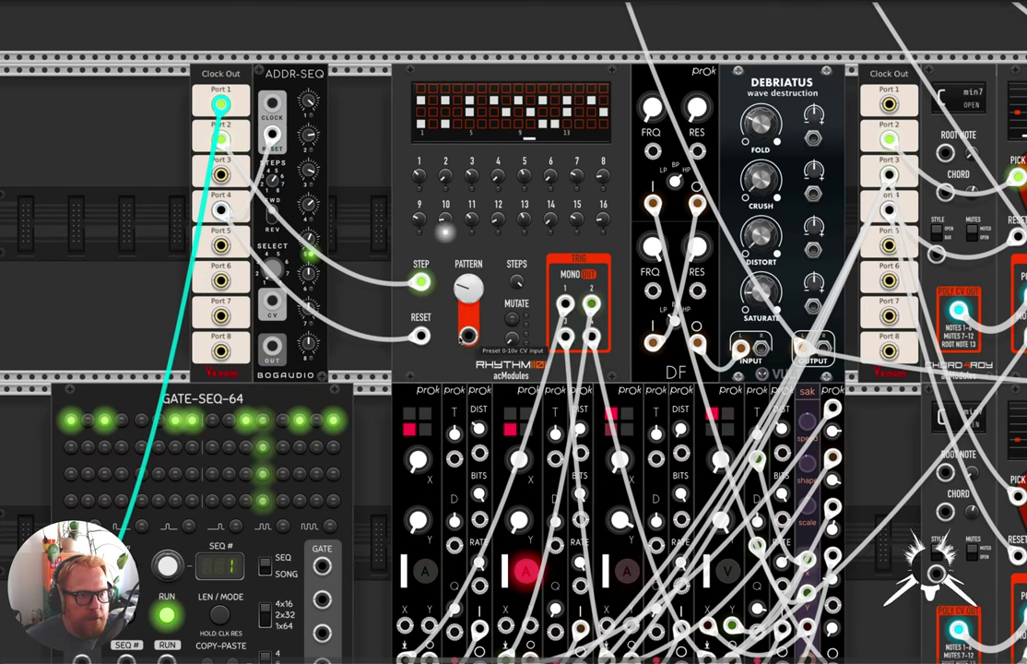
mouse_move(469, 290)
mouse_down()
mouse_move(470, 177)
mouse_move(469, 304)
mouse_up()
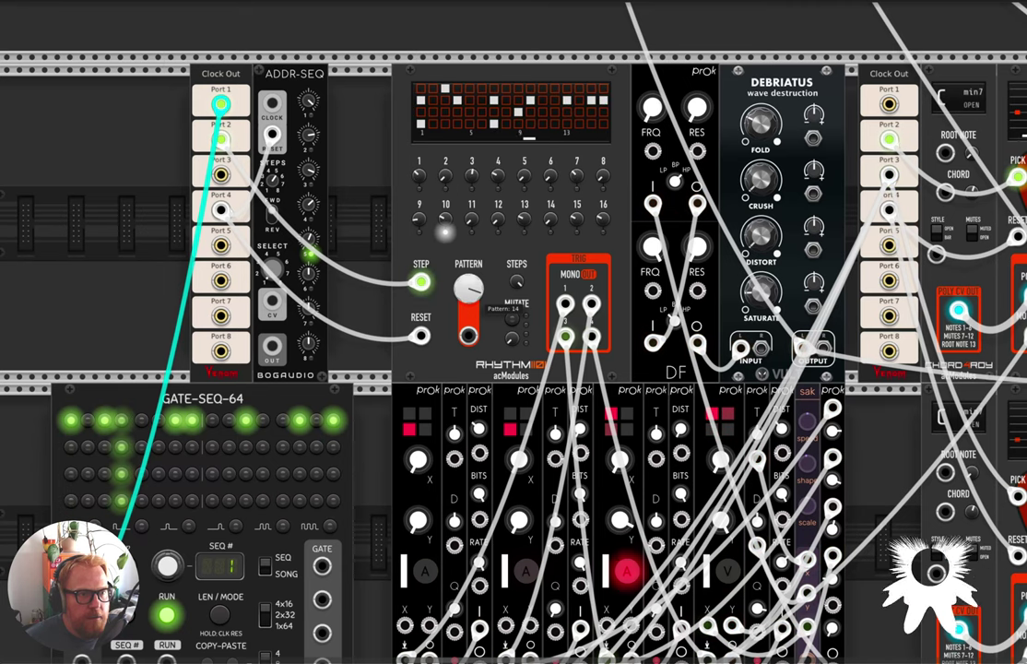
Delete the GATE-SEQ-64 module below the first Clock Out and ADDR-SEQ
scroll(255, 102, down, 3)
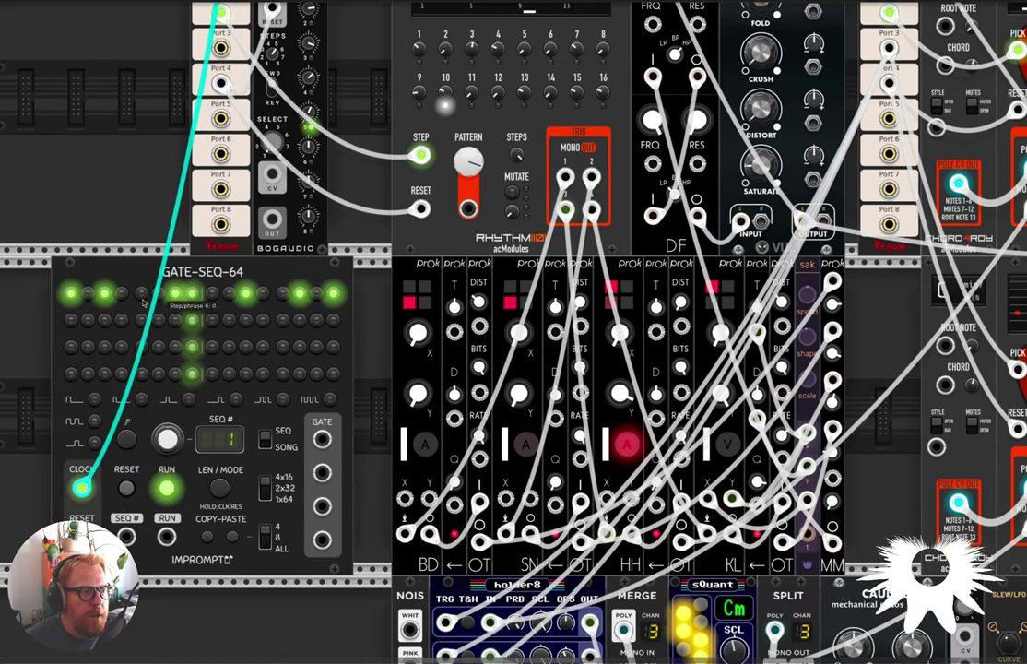
drag(39, 331, 245, 367)
key(Delete)
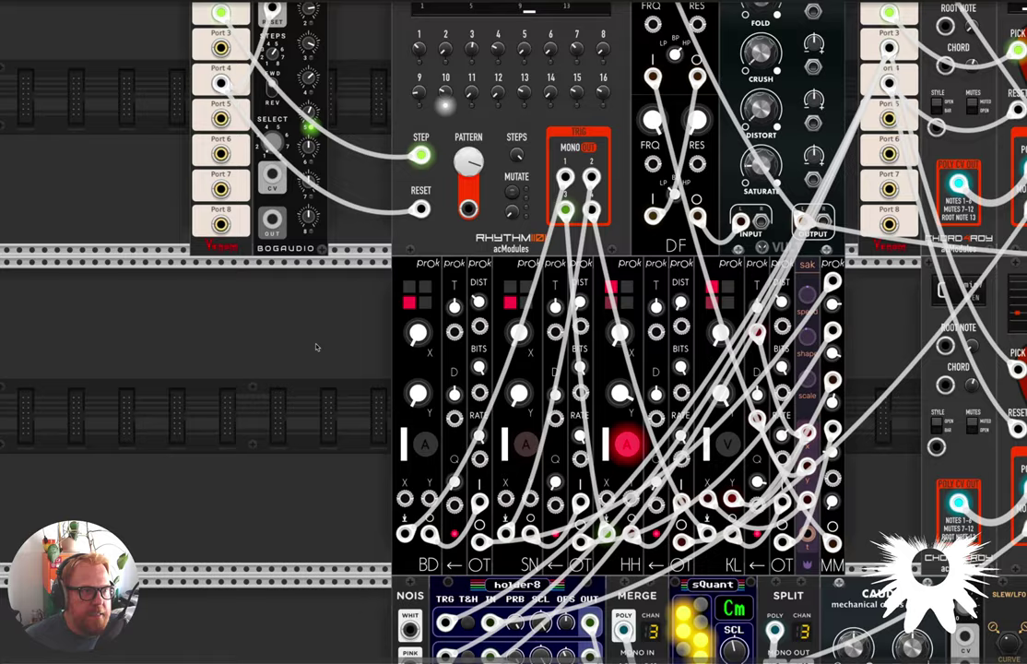
Turn on algorithmic pattern mutation on the Rhythm1101 and raise the number of tracks to mutate to all four
scroll(316, 348, up, 3)
scroll(316, 348, right, 2)
scroll(351, 285, right, 3)
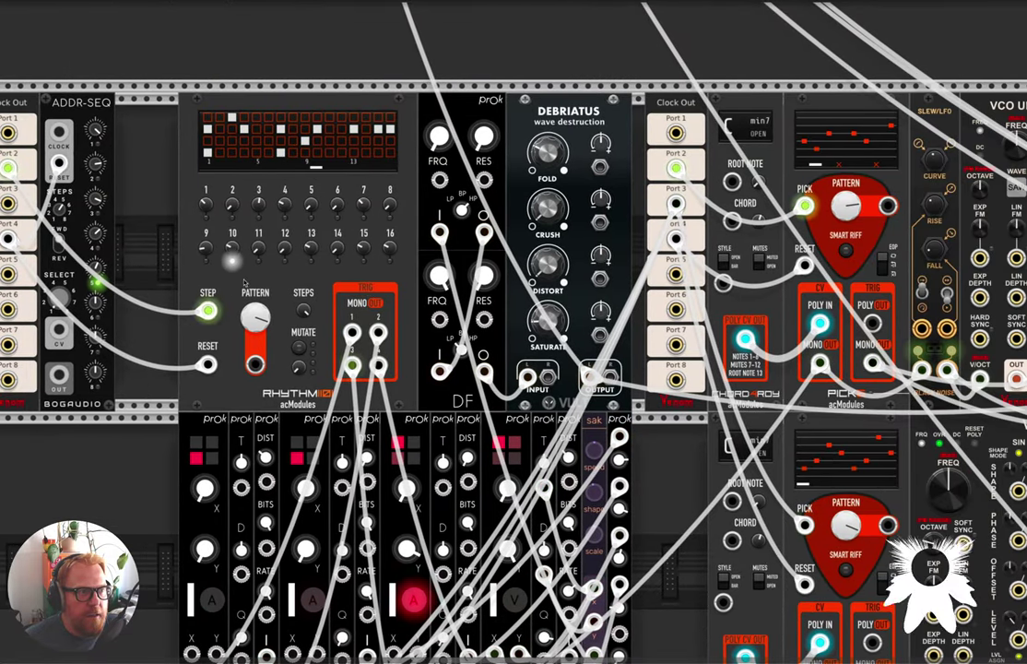
scroll(305, 230, up, 1)
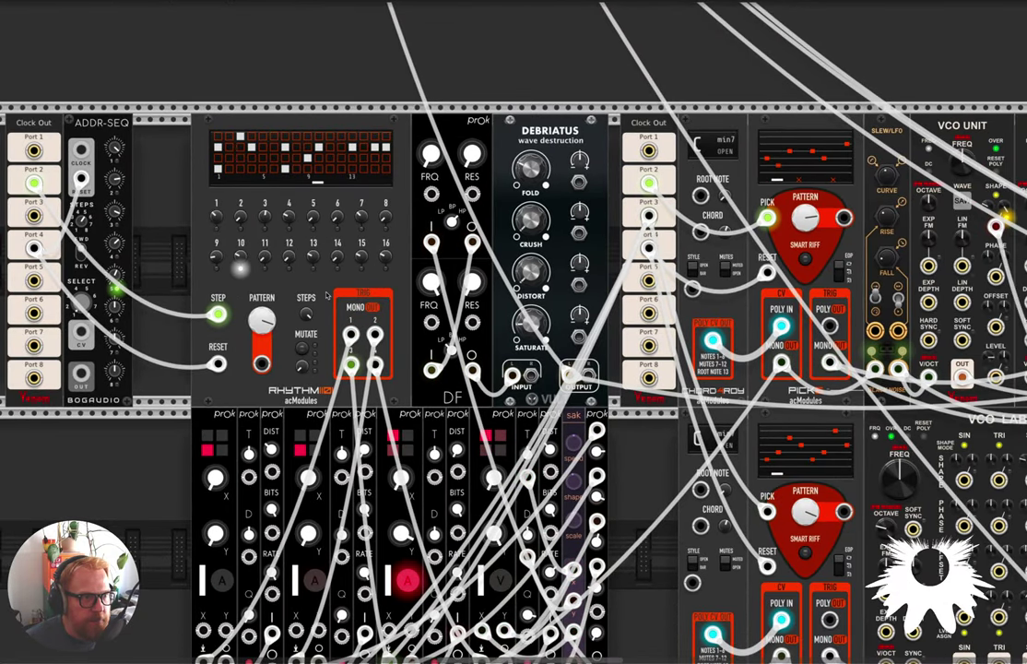
scroll(304, 348, up, 3)
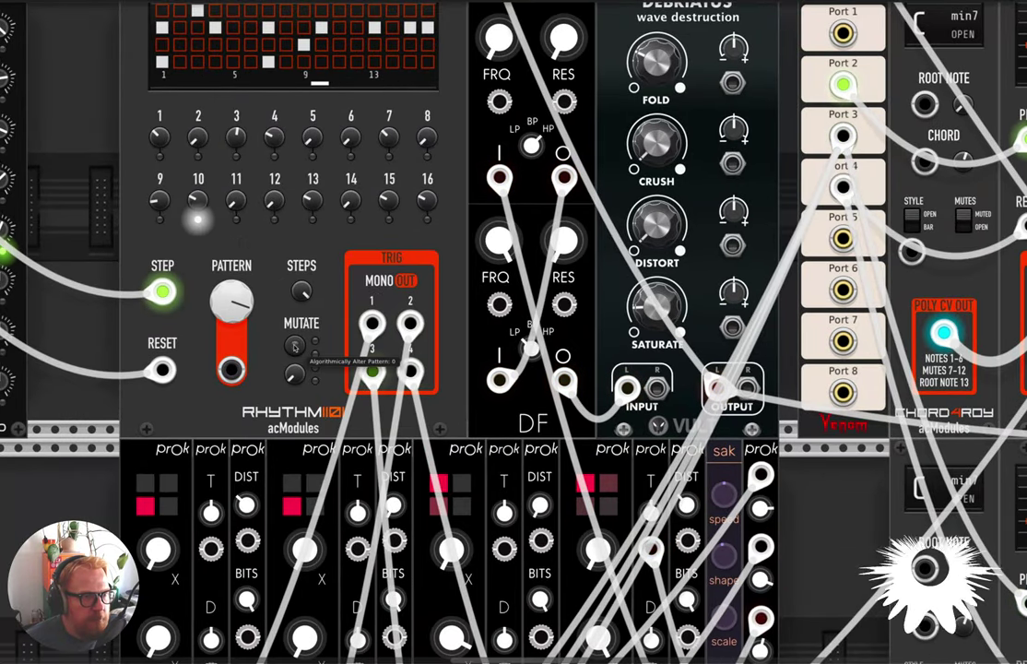
drag(295, 347, 287, 406)
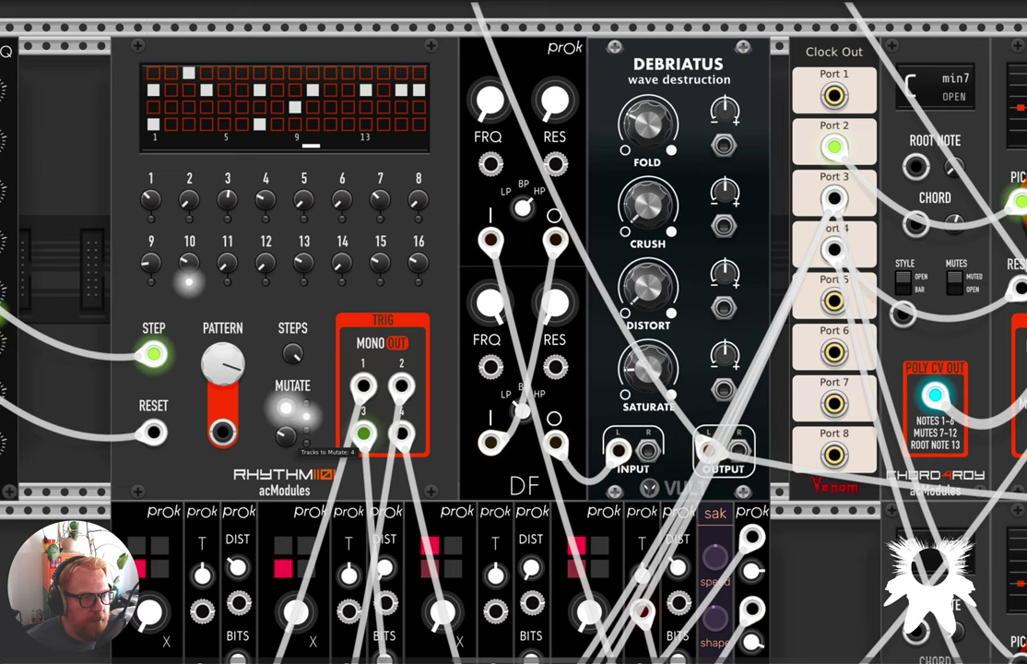
mouse_move(286, 436)
mouse_down()
mouse_move(297, 440)
mouse_move(287, 439)
mouse_up()
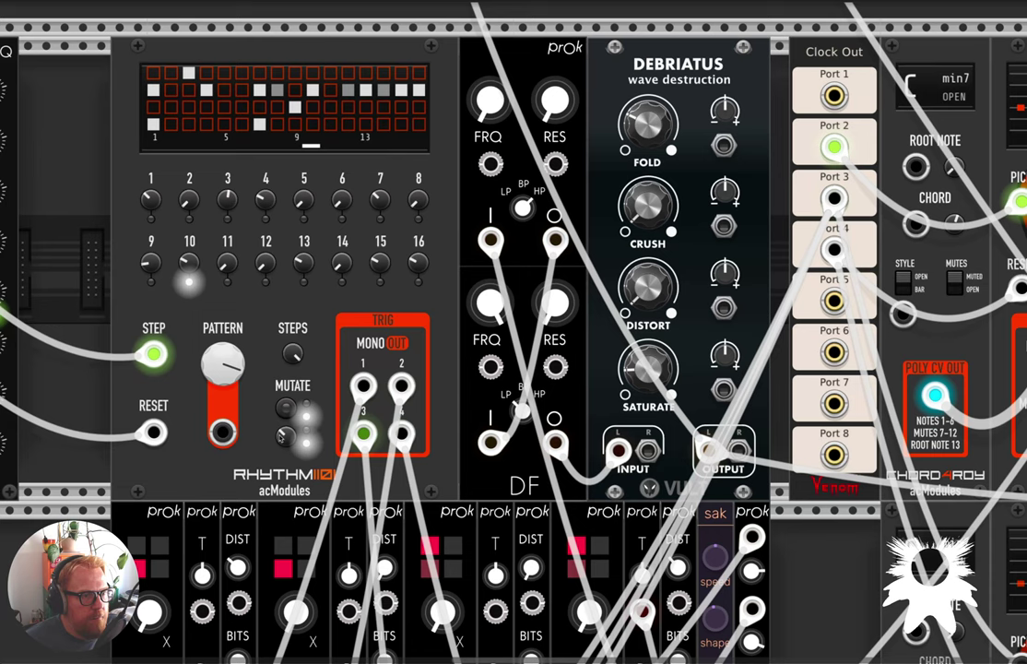
drag(286, 436, 286, 369)
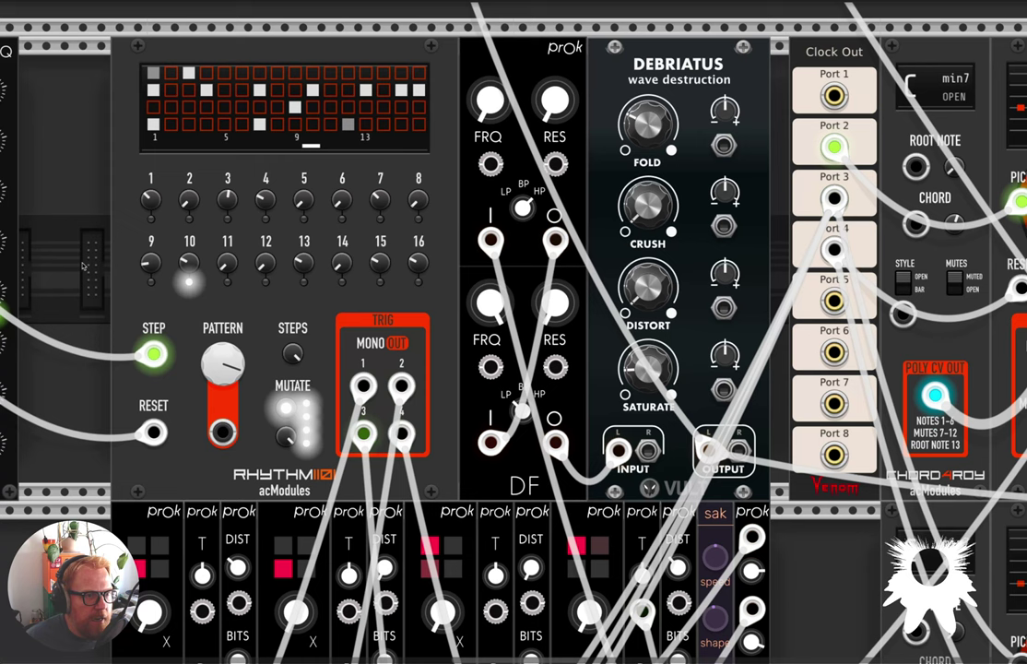
Raise the Filter B frequency on the DF filter module beside the Rhythm1101
scroll(85, 266, left, 1)
scroll(85, 267, left, 3)
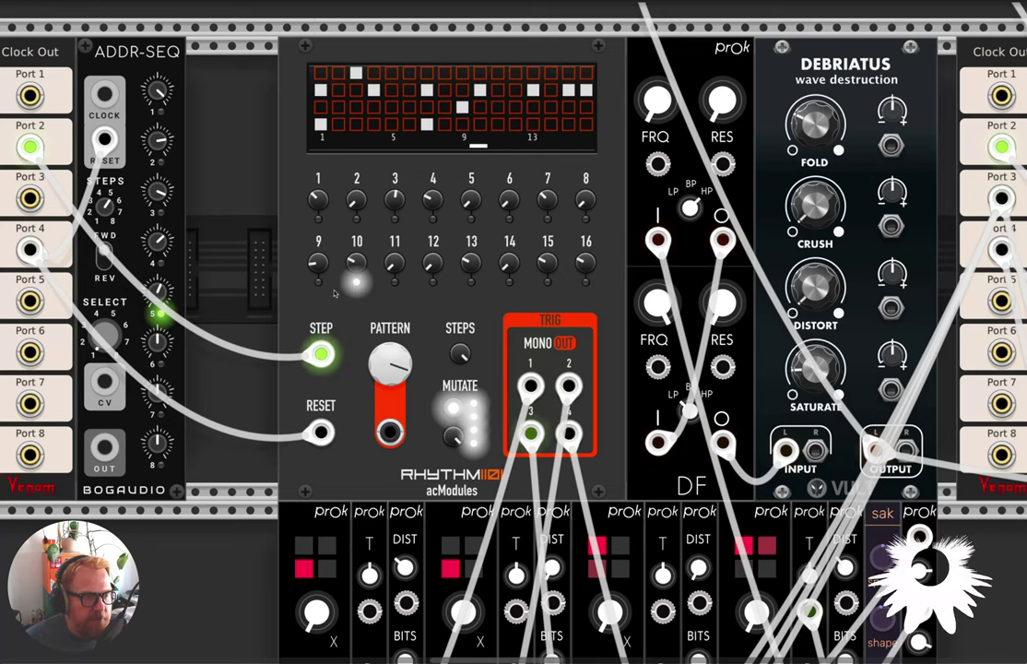
scroll(530, 419, down, 3)
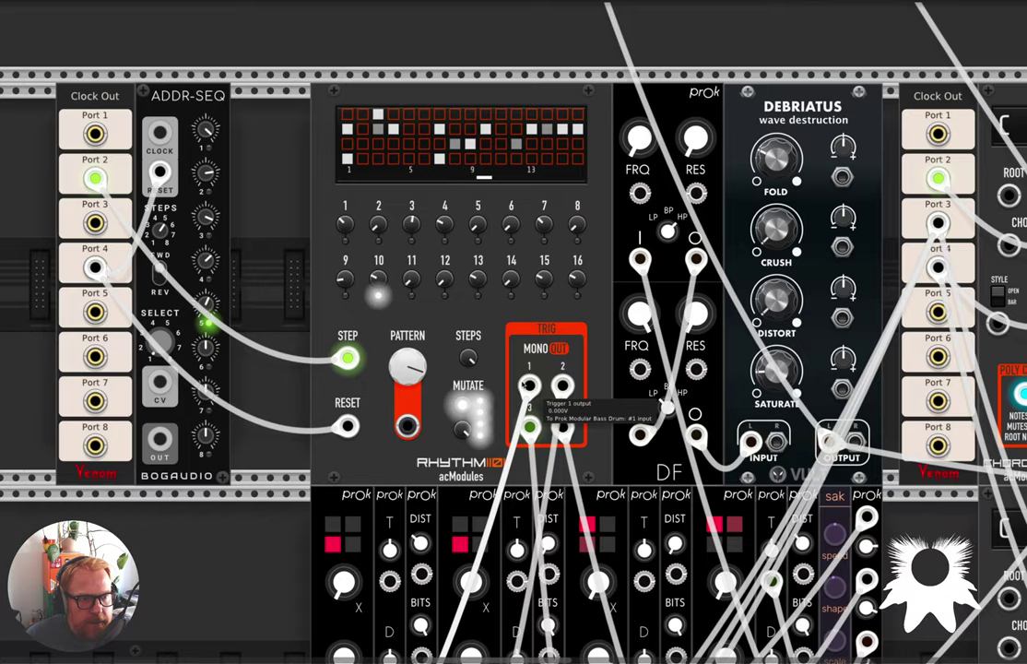
scroll(526, 384, down, 3)
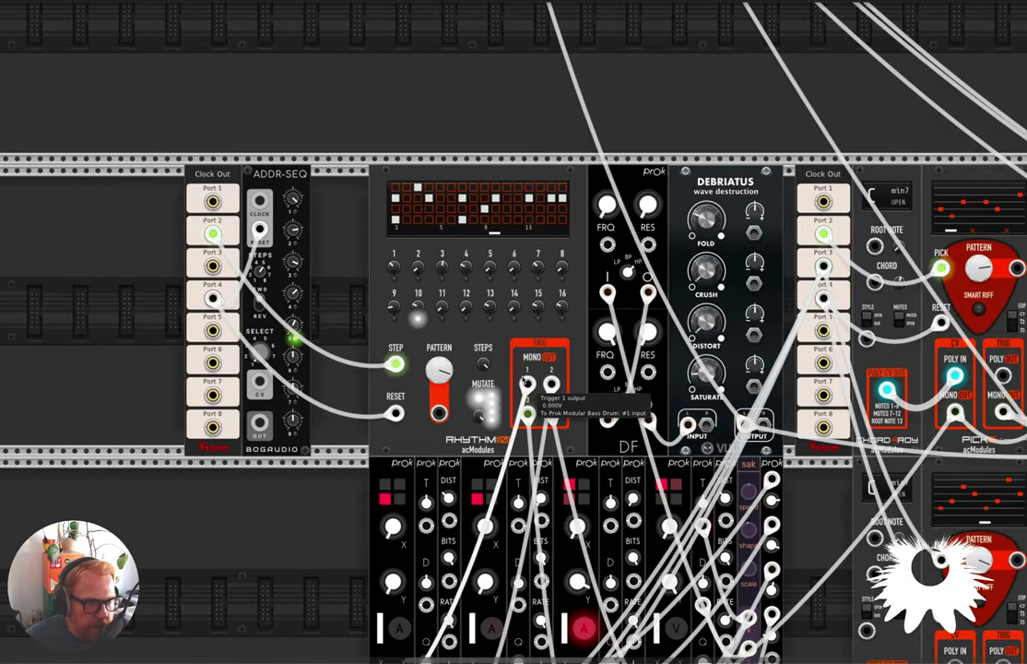
scroll(524, 378, right, 2)
scroll(523, 378, right, 2)
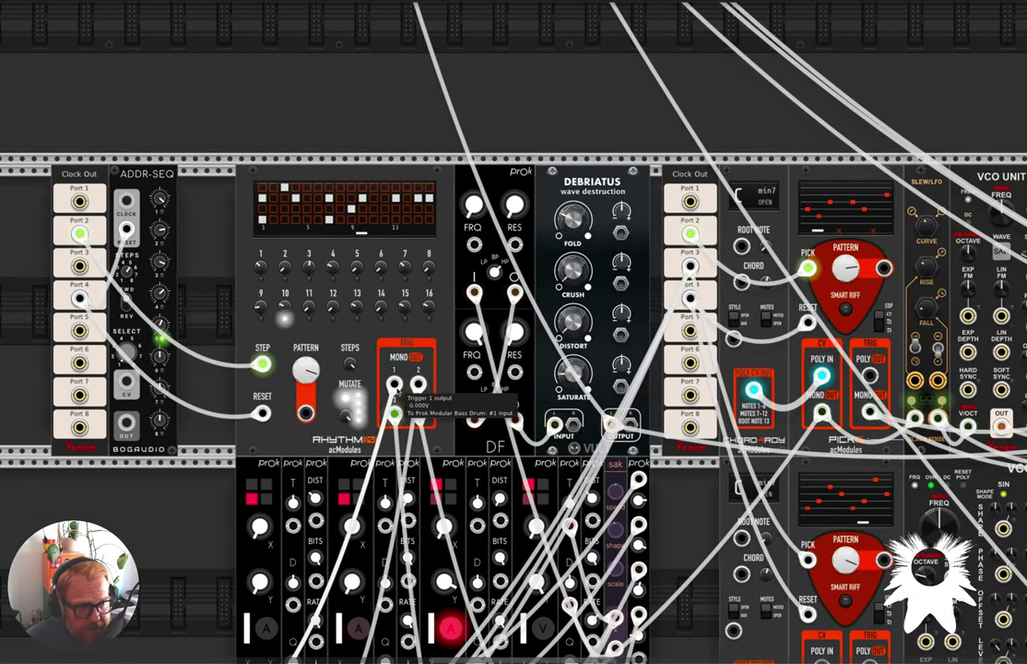
scroll(361, 377, down, 2)
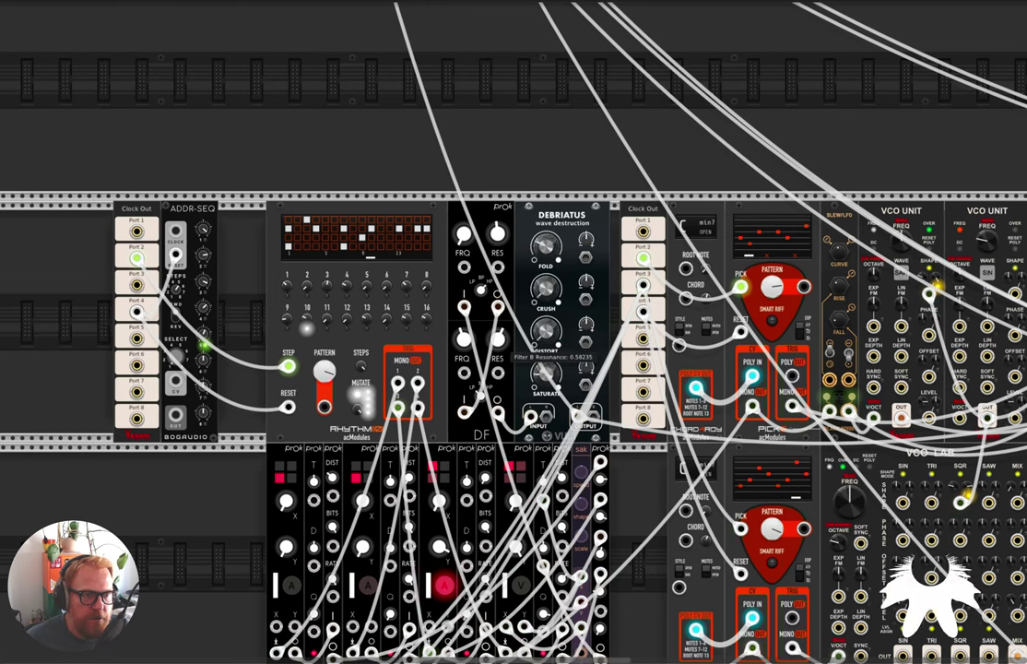
drag(464, 339, 464, 276)
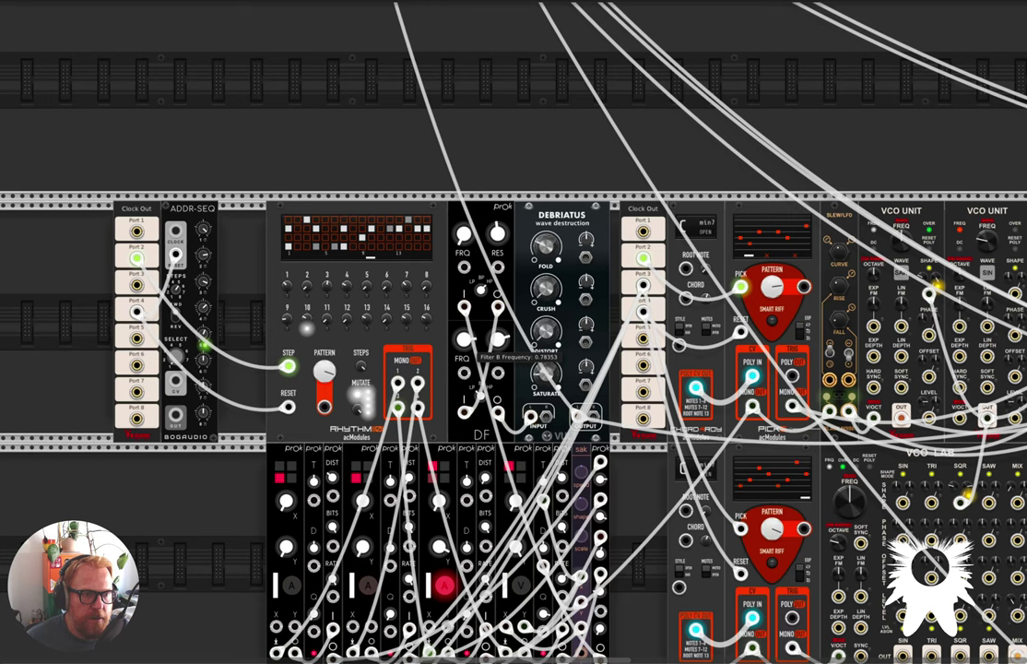
drag(464, 340, 463, 323)
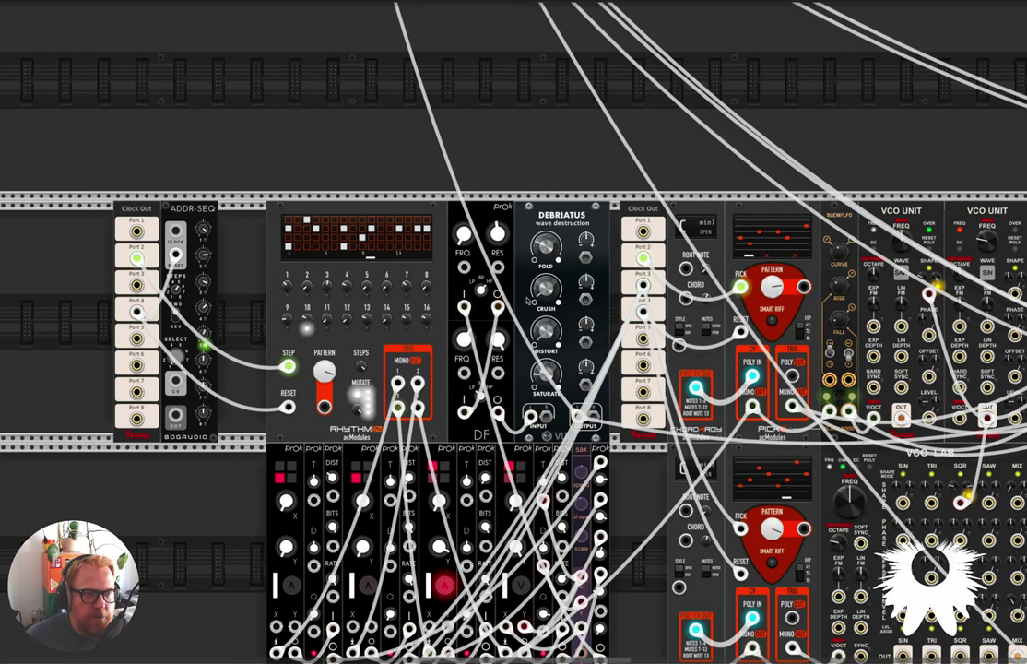
mouse_move(472, 345)
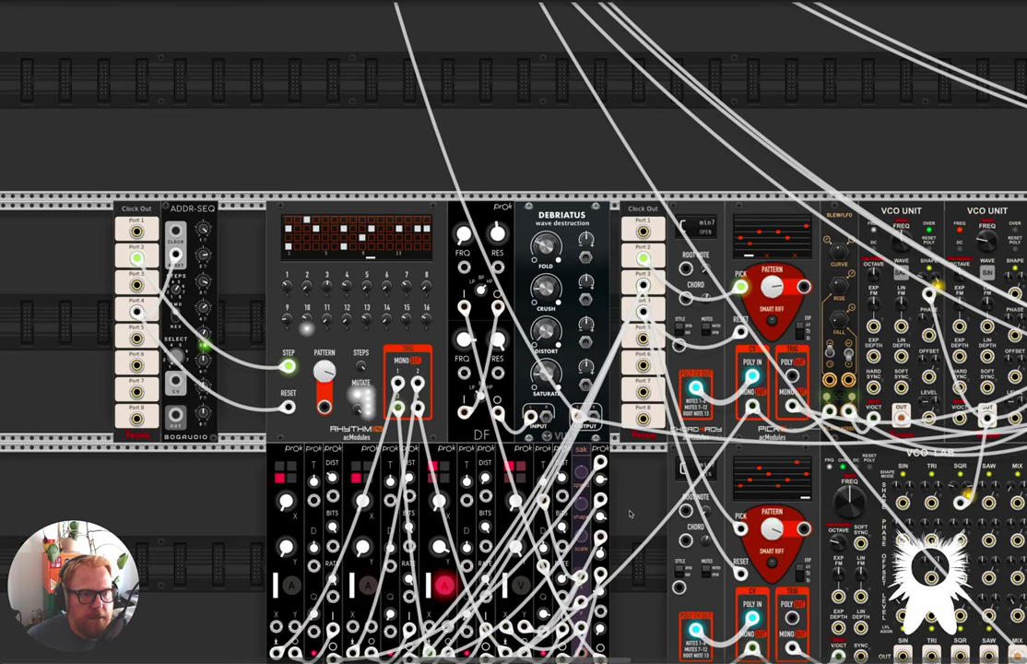
Lower the cable opacity to 43.2% so the drum modules below the Rhythm1101 are easier to see
scroll(629, 514, down, 3)
ctrl+scroll(517, 300, up, 3)
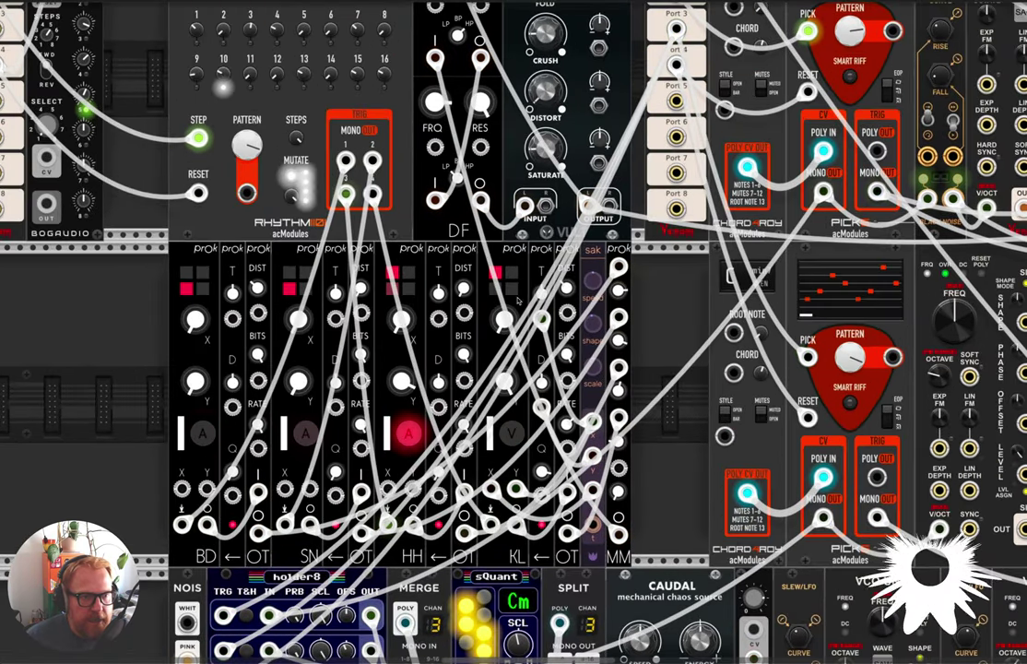
mouse_move(541, 378)
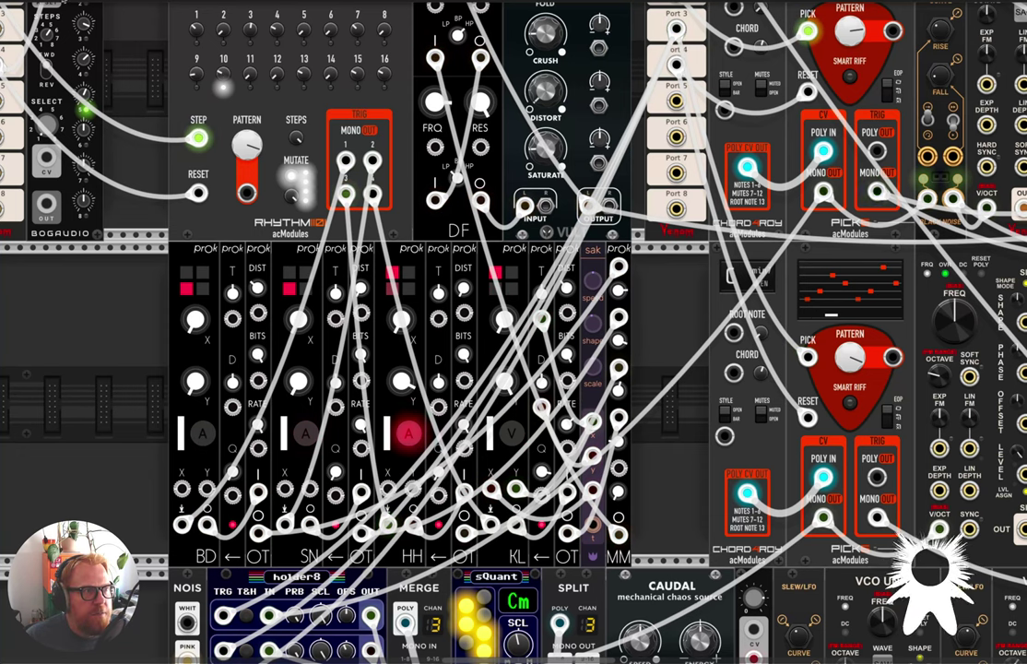
click(60, 3)
drag(120, 81, 90, 81)
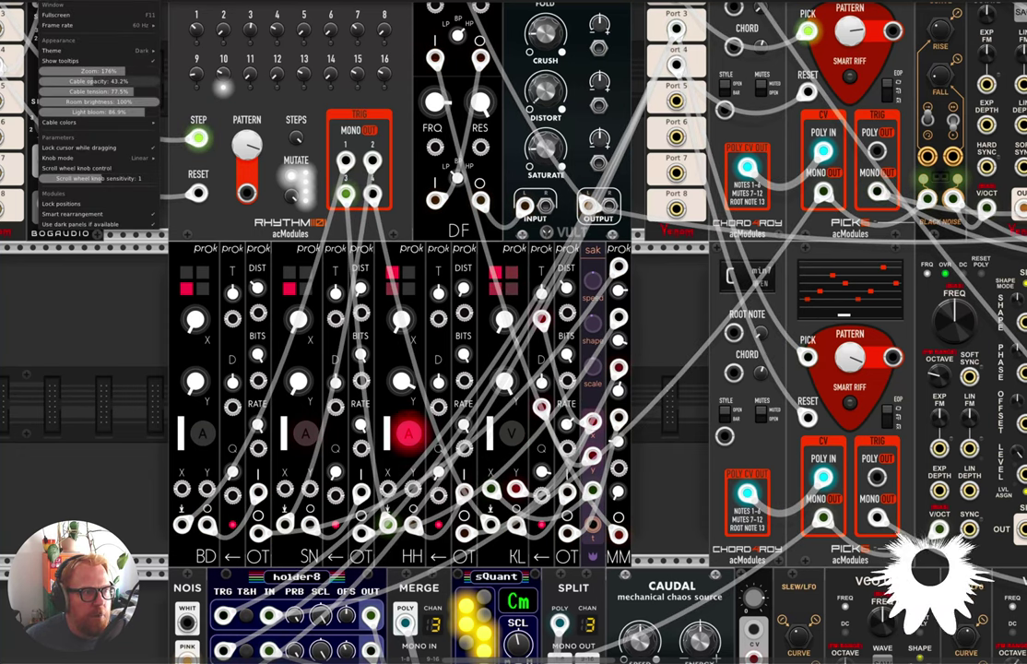
click(635, 525)
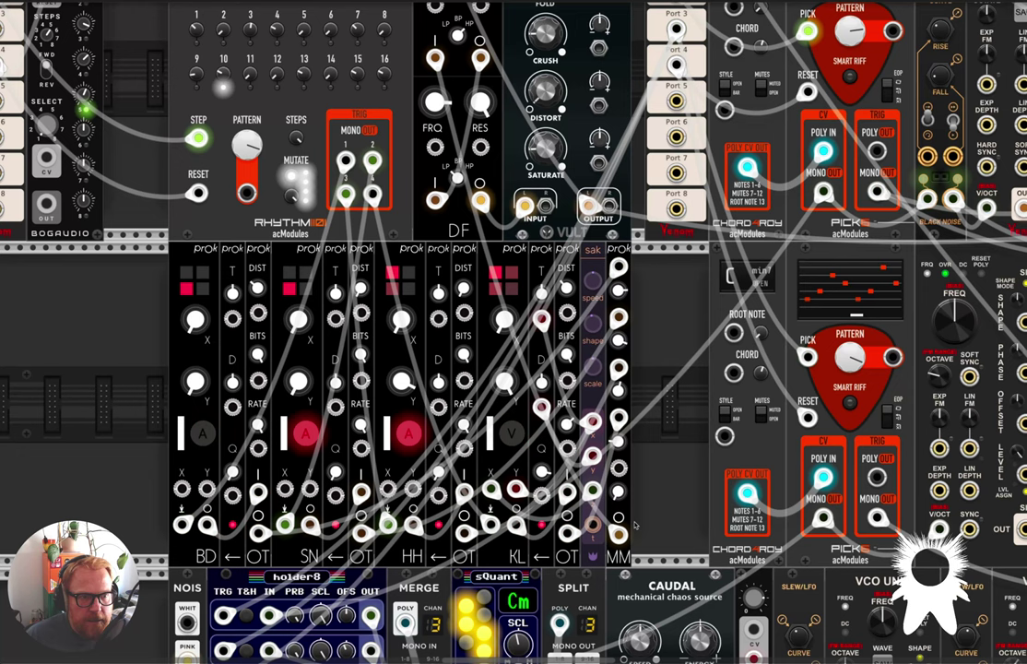
Examine the modulation cables running from the sakarya module into the KL drum voice, and check the sakarya module's full name
mouse_move(542, 407)
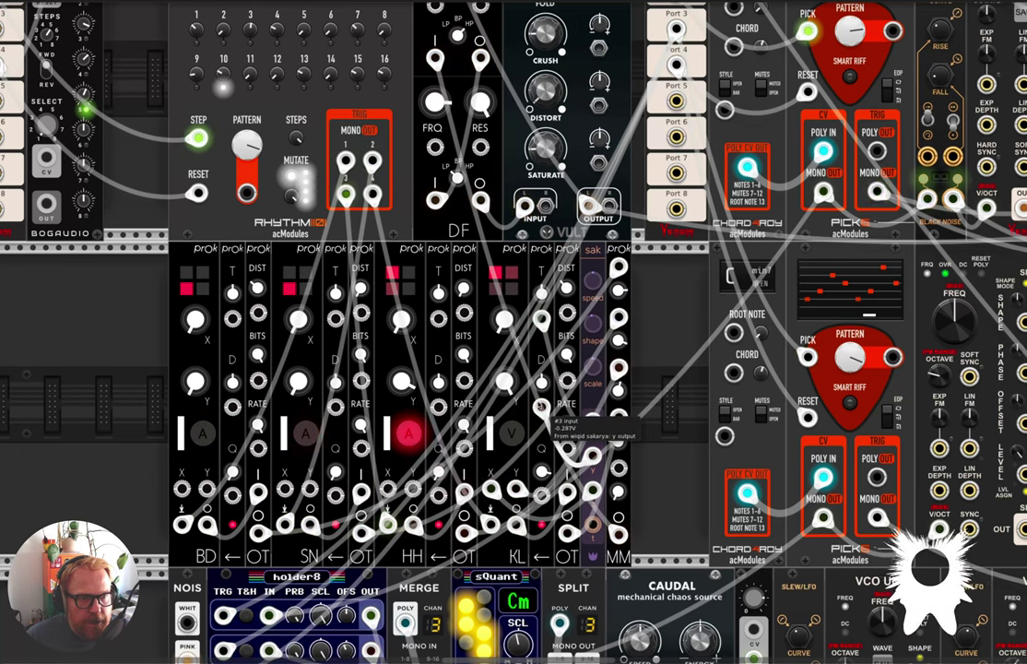
mouse_move(463, 494)
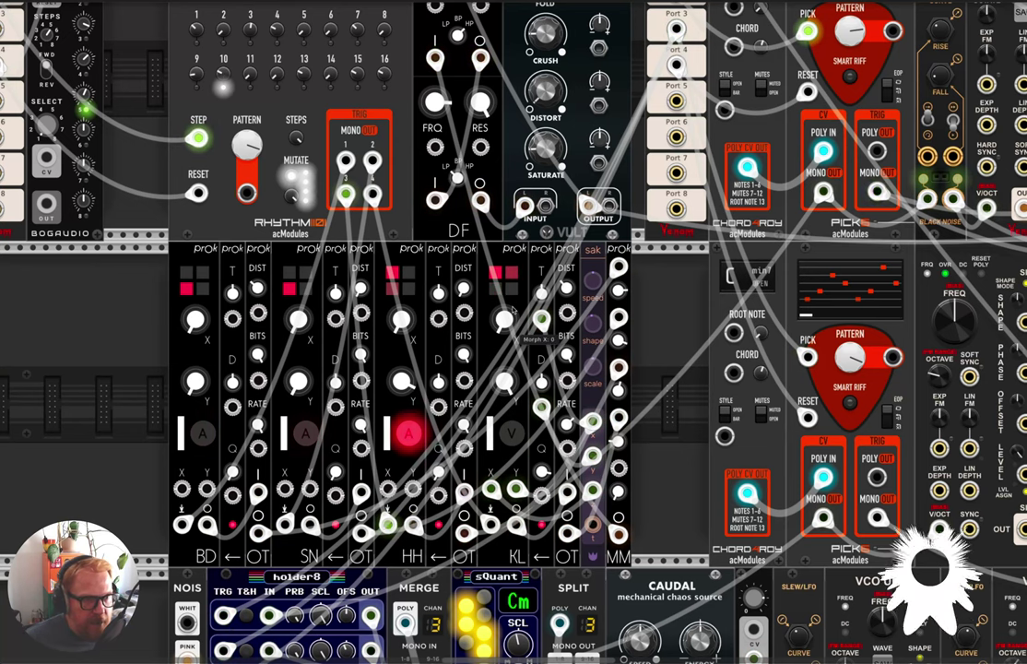
mouse_move(512, 310)
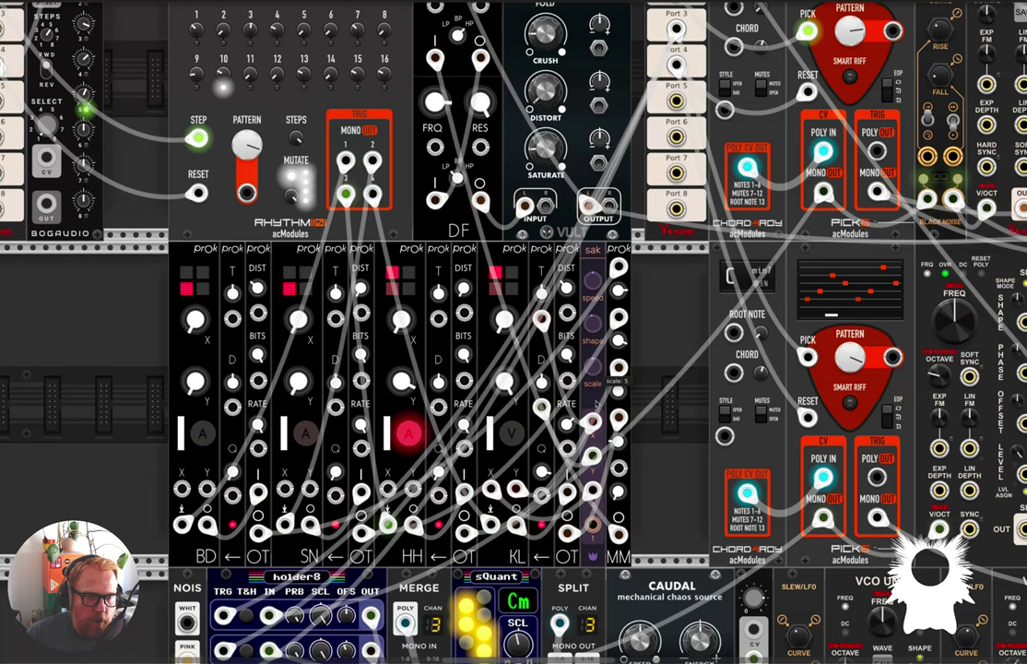
mouse_move(599, 328)
right_click(588, 257)
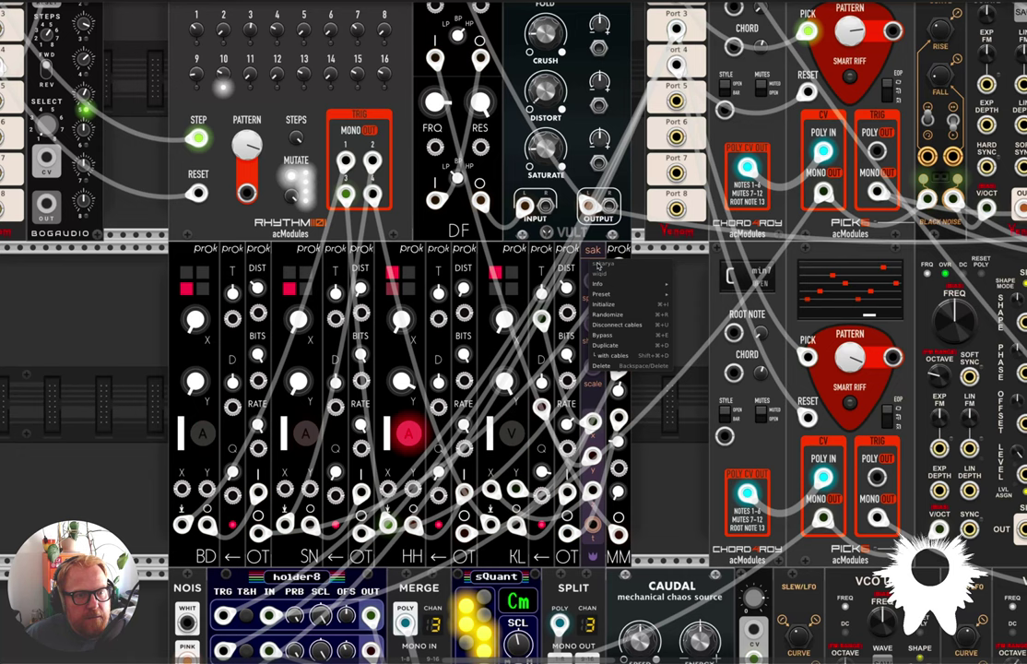
click(589, 247)
right_click(587, 252)
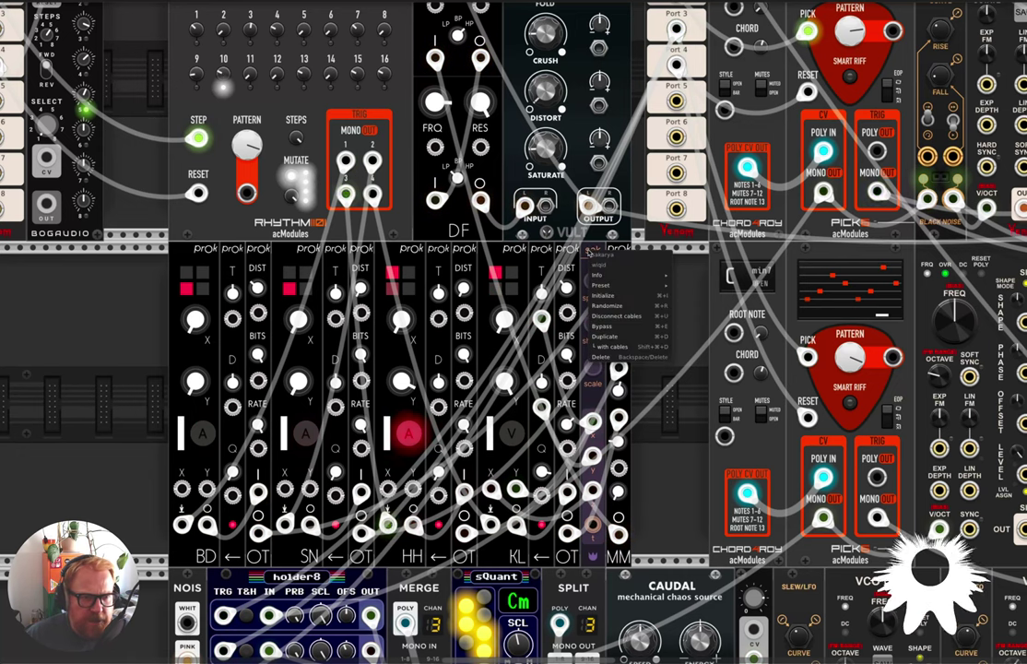
click(586, 250)
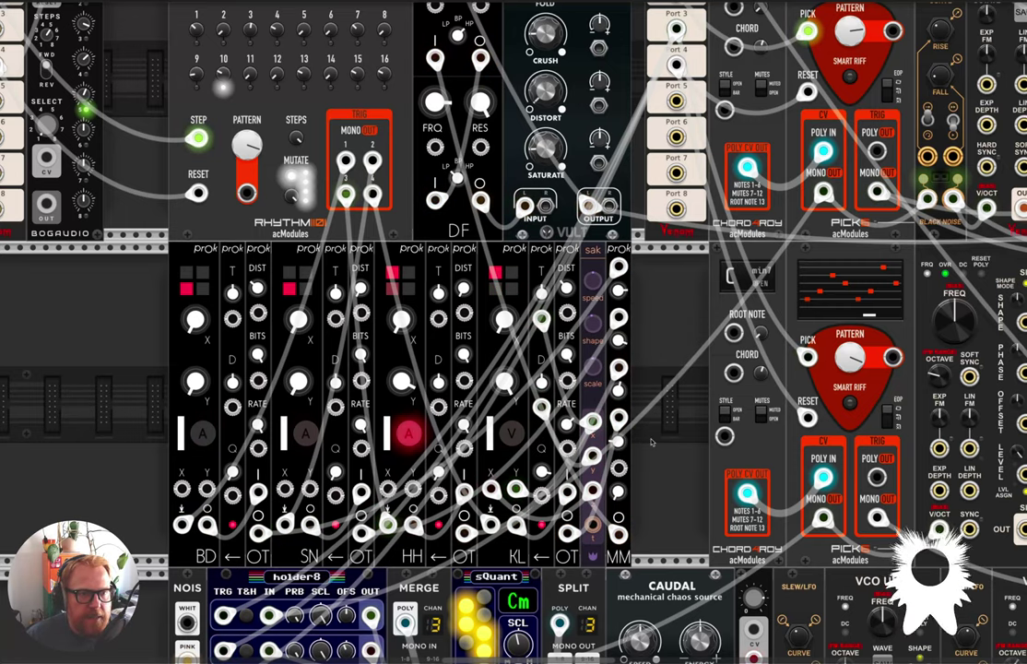
Mute channel 1 and unmute channel 2 on the MixMaster
scroll(651, 440, down, 5)
scroll(651, 441, up, 10)
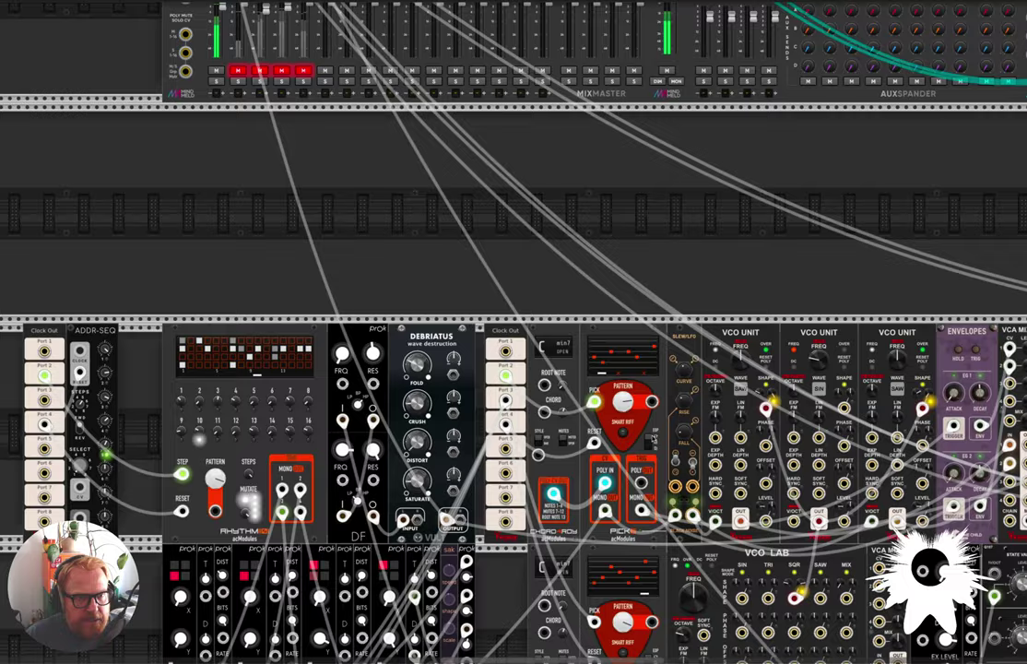
scroll(292, 378, down, 1)
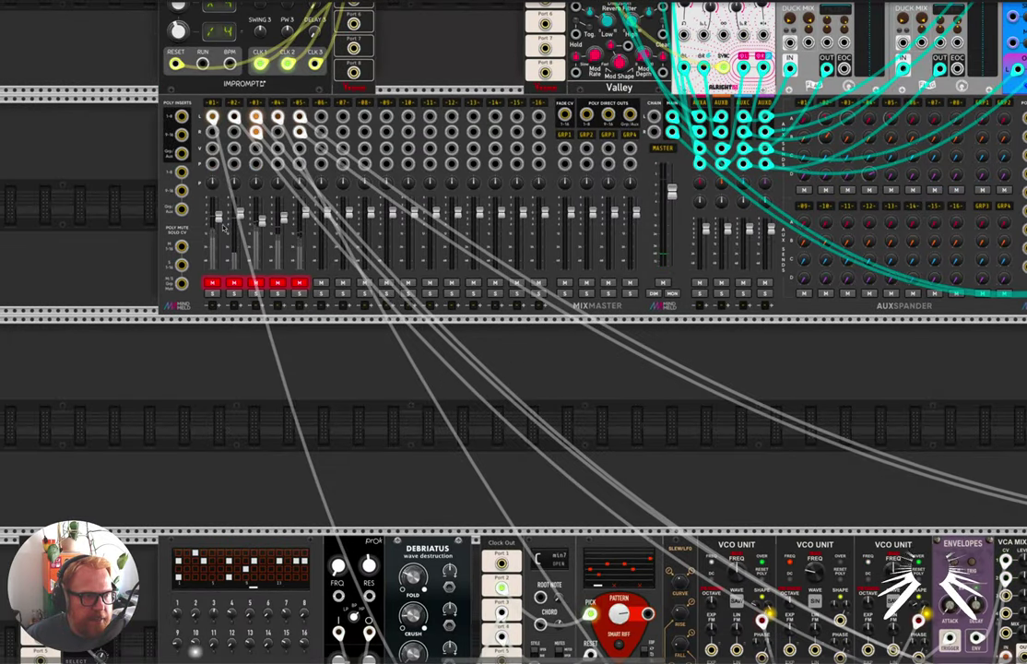
click(236, 284)
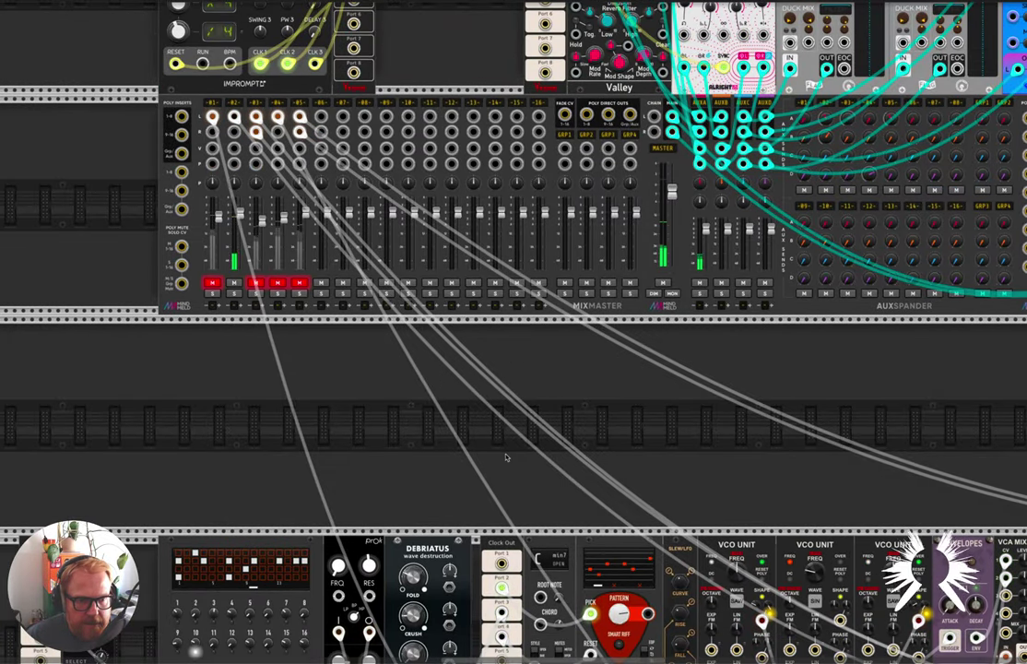
Examine the CHORD4ROY and PICK6 modules, including PICK6's end-of-pattern mode and pattern preset
scroll(506, 458, down, 5)
scroll(534, 373, up, 3)
scroll(535, 373, right, 5)
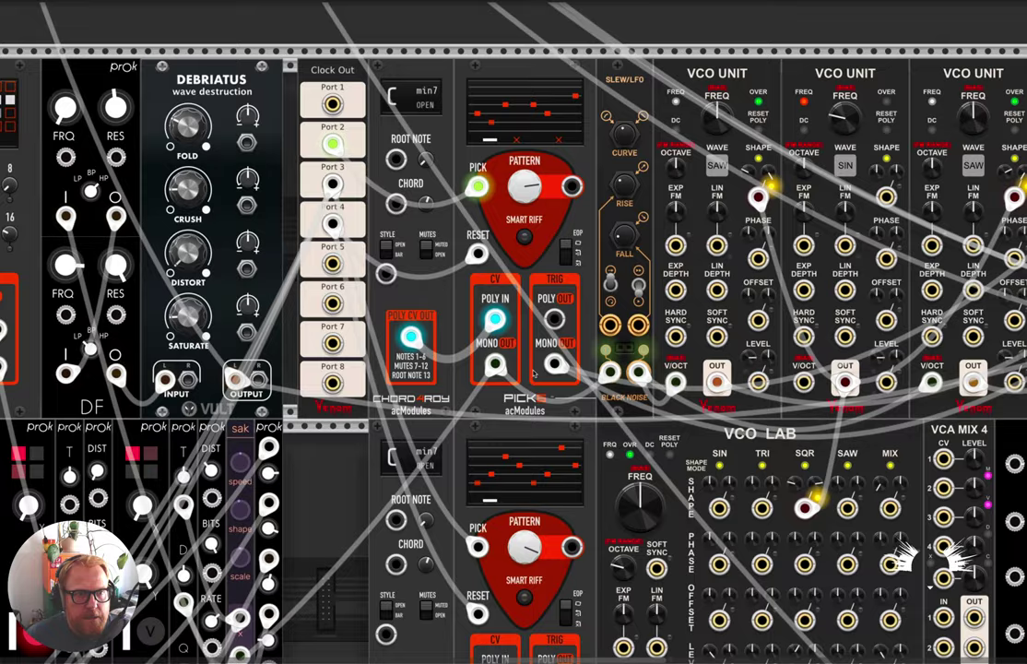
scroll(534, 373, up, 2)
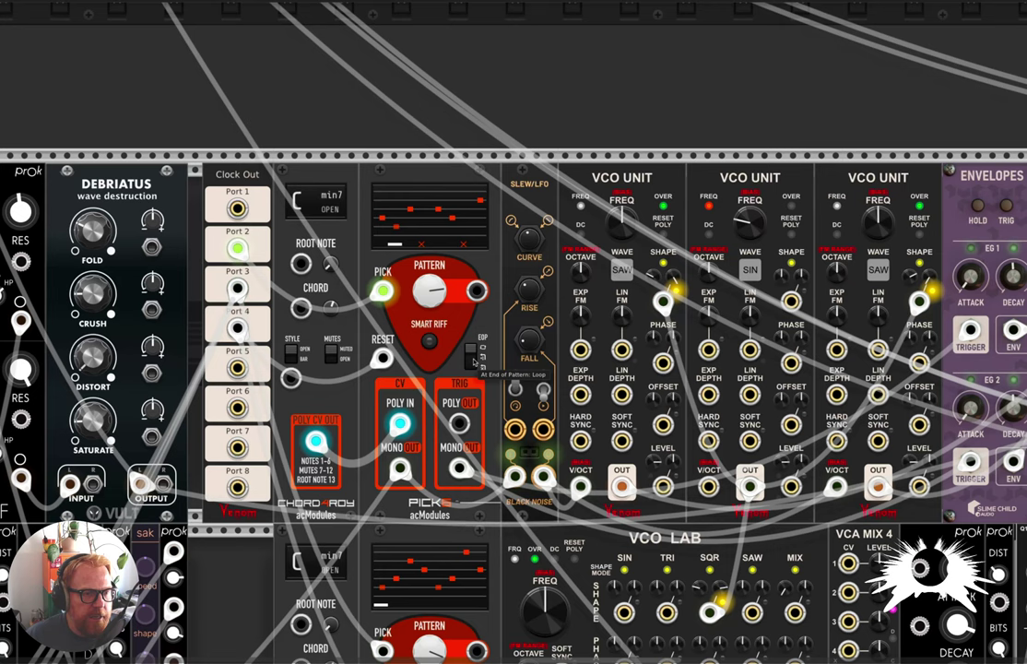
mouse_move(428, 302)
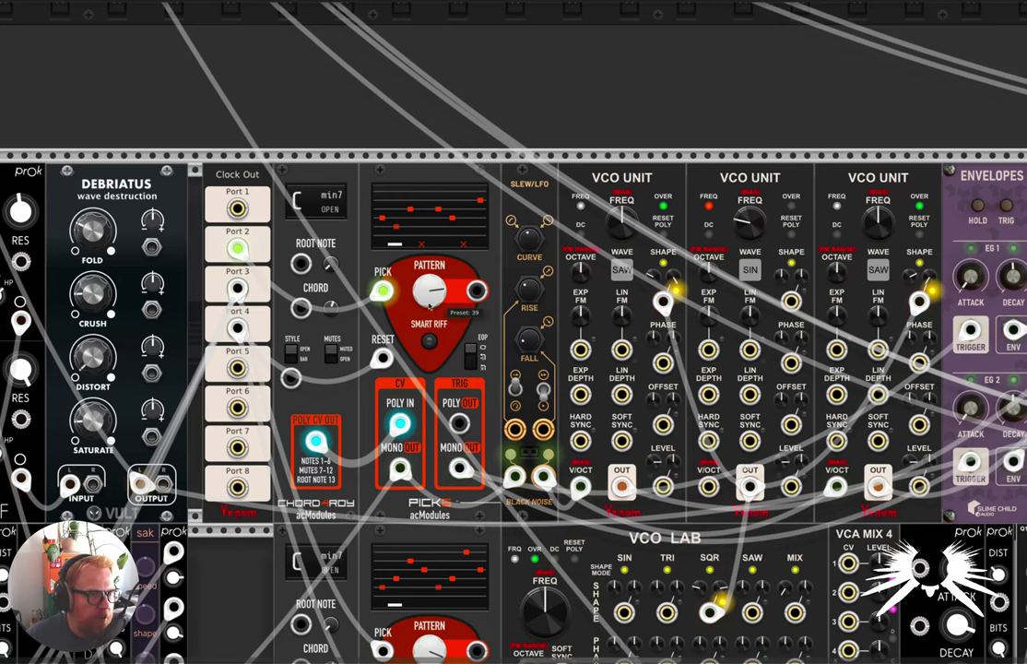
Examine the Slew/LFO, the three VCO Units and VCO LAB, tracing the middle VCO Unit's output to the shape CV inputs
scroll(421, 296, down, 1)
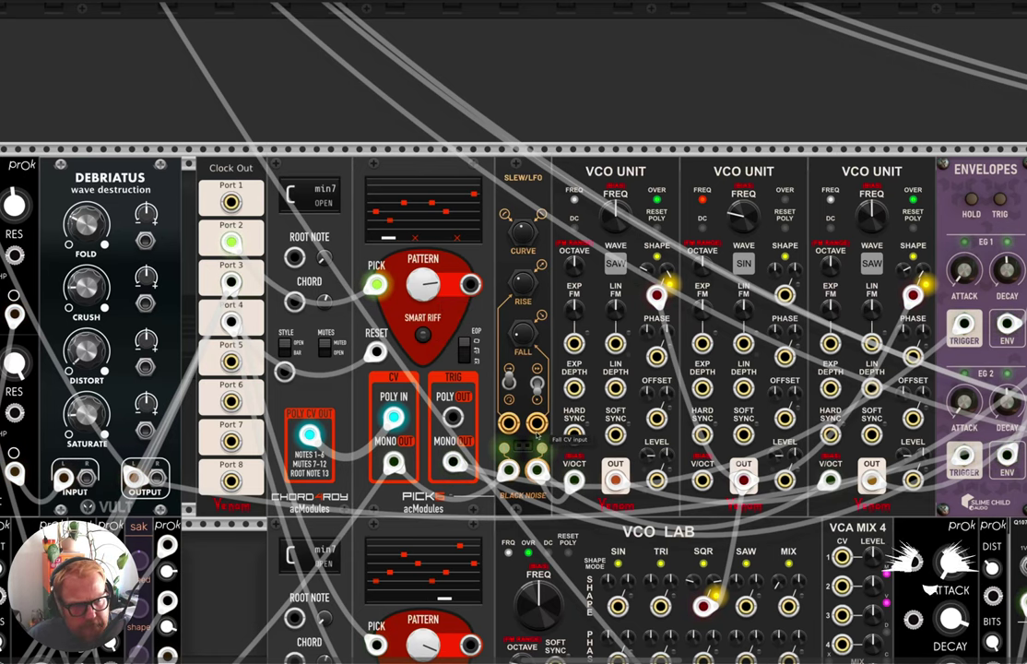
scroll(570, 374, right, 5)
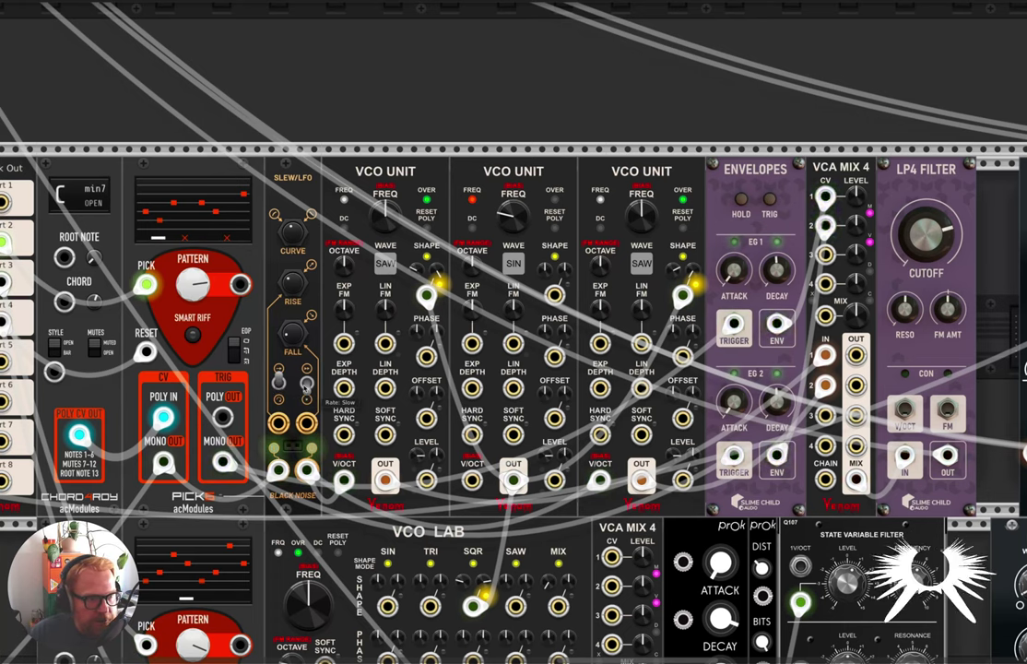
mouse_move(394, 208)
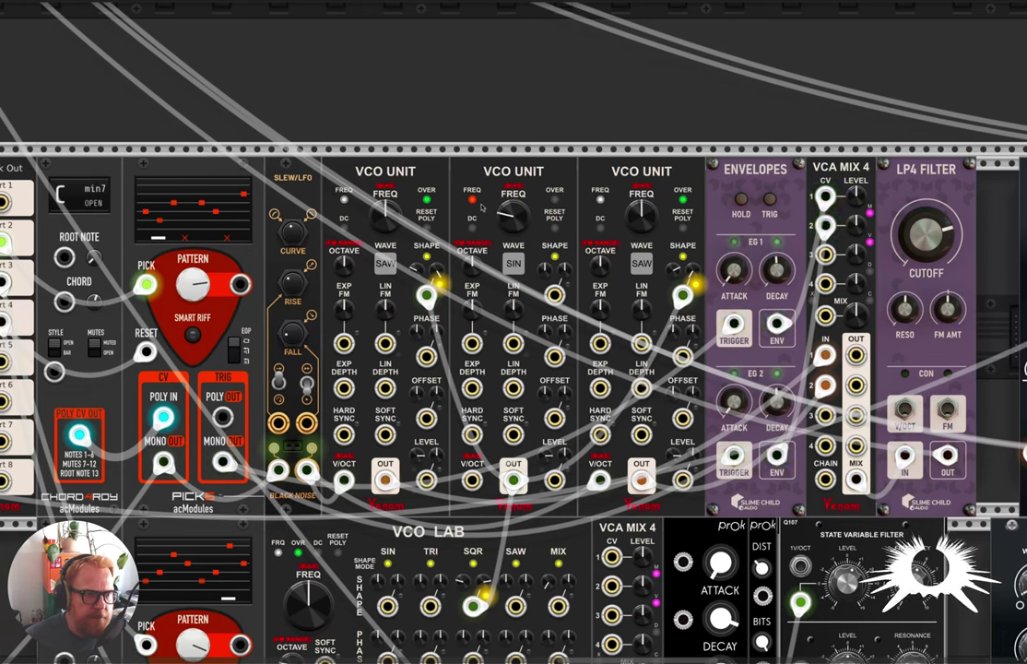
mouse_move(471, 203)
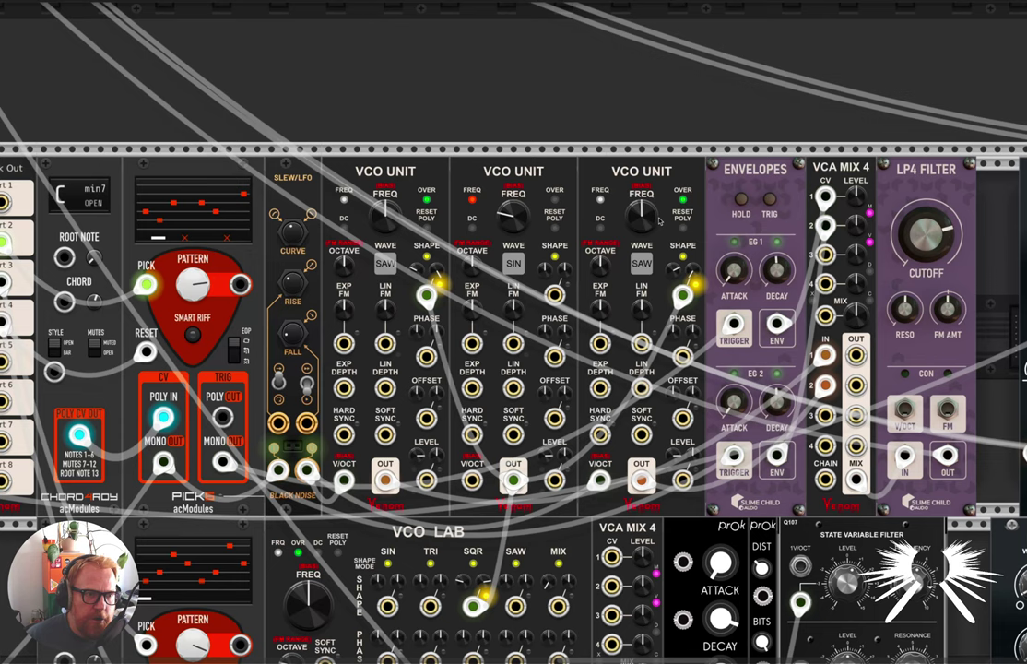
mouse_move(514, 480)
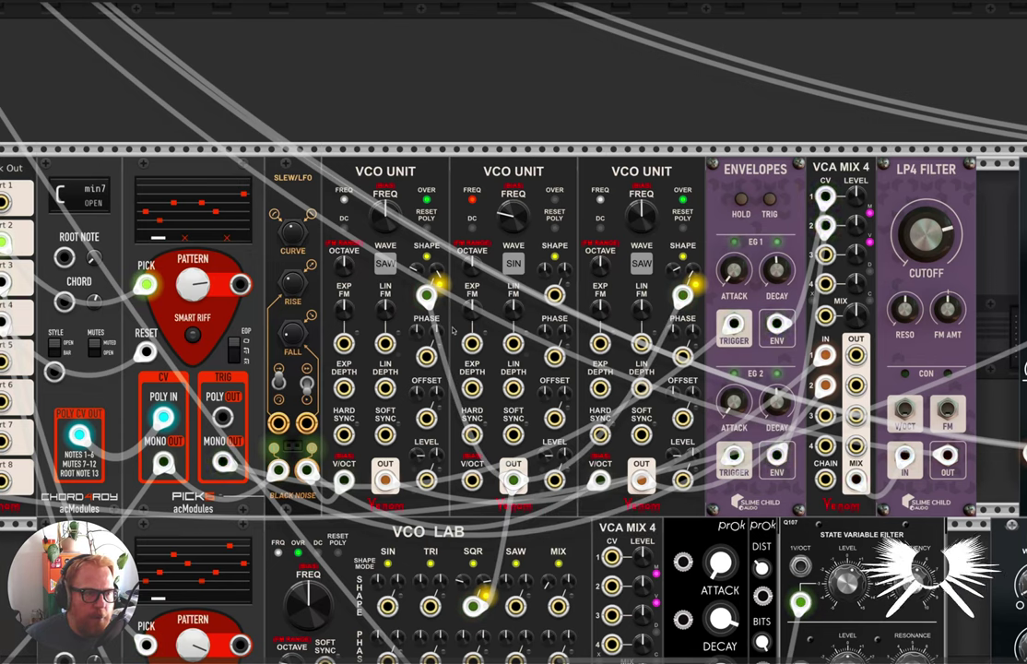
mouse_move(683, 295)
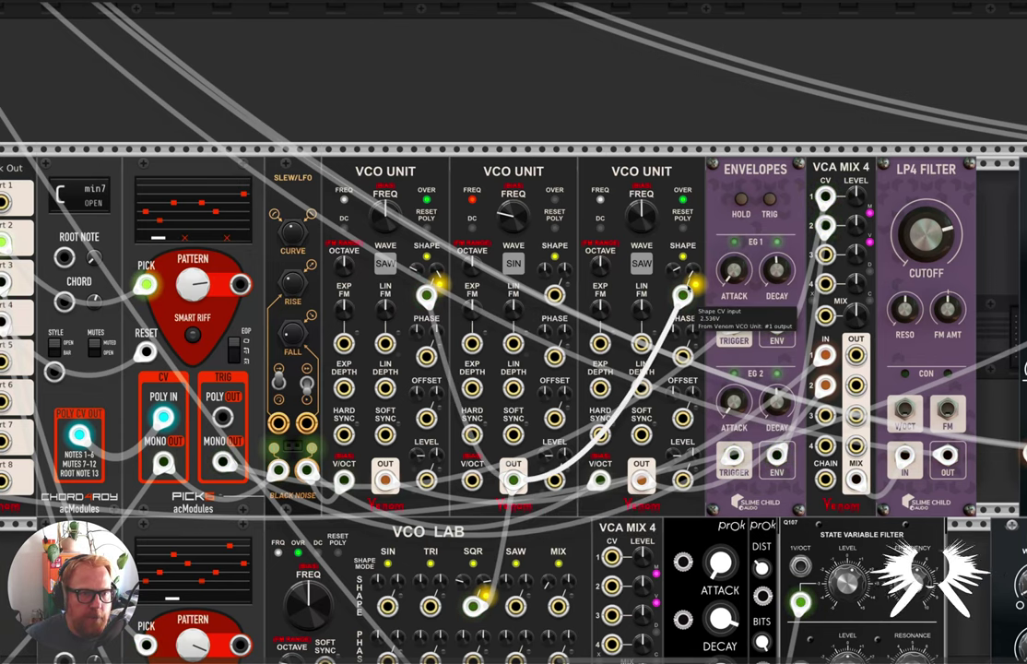
scroll(604, 513, down, 2)
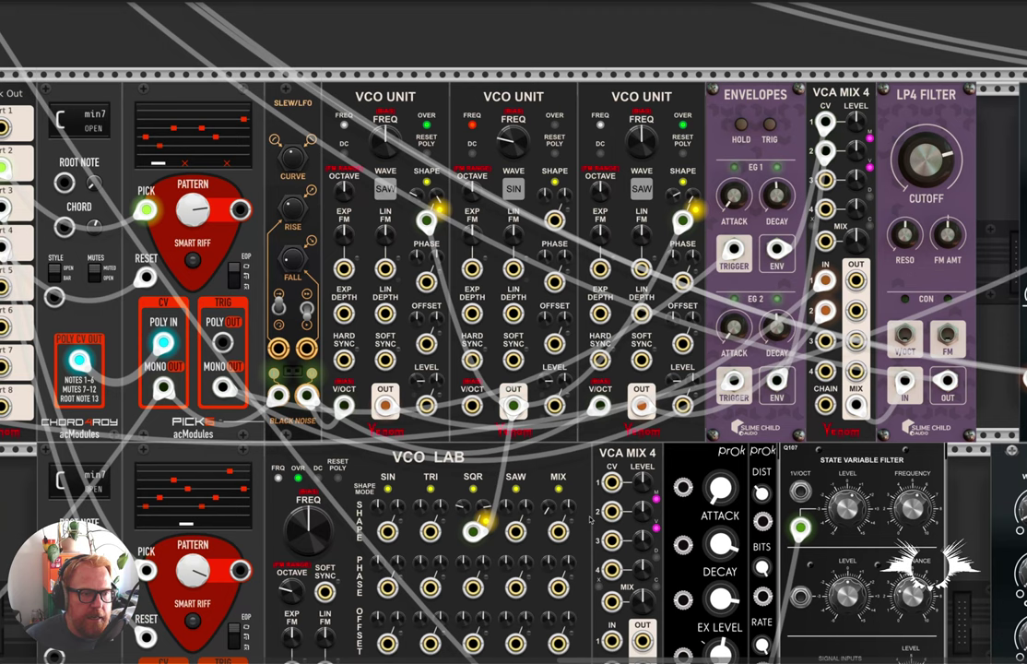
mouse_move(476, 533)
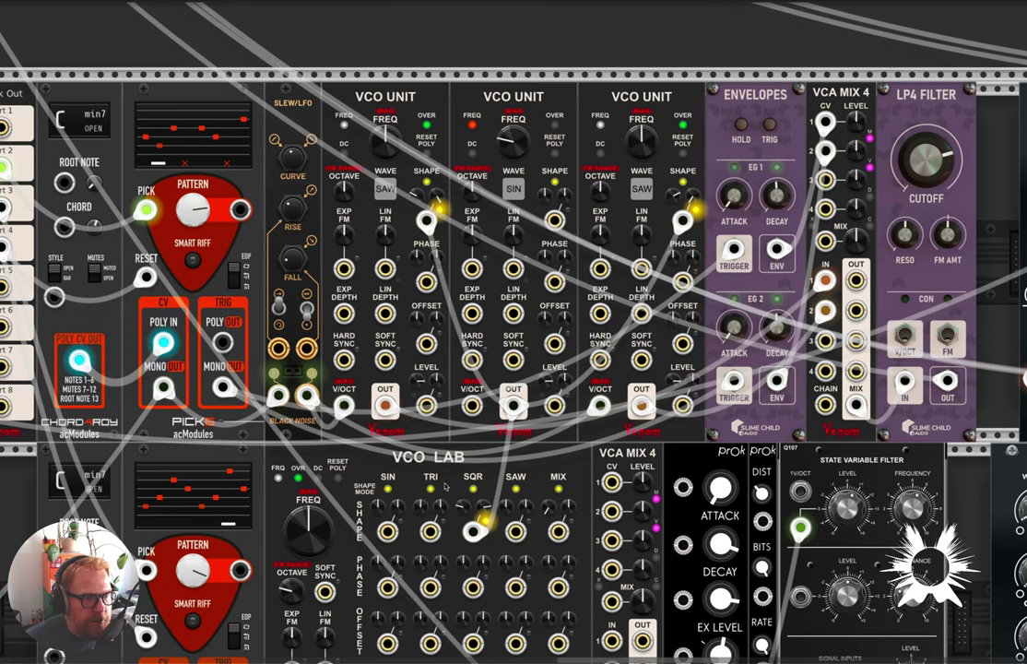
mouse_move(462, 509)
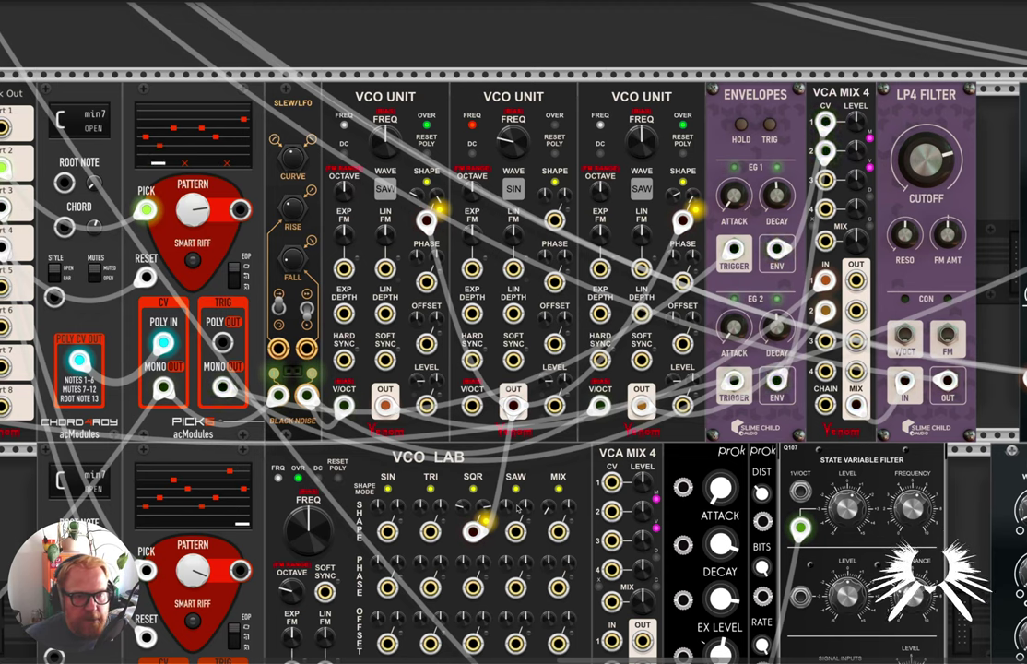
Raise the LP4 Filter's resonance and sweep its cutoff frequency up and down, ending at about 1489 Hz
scroll(682, 226, up, 4)
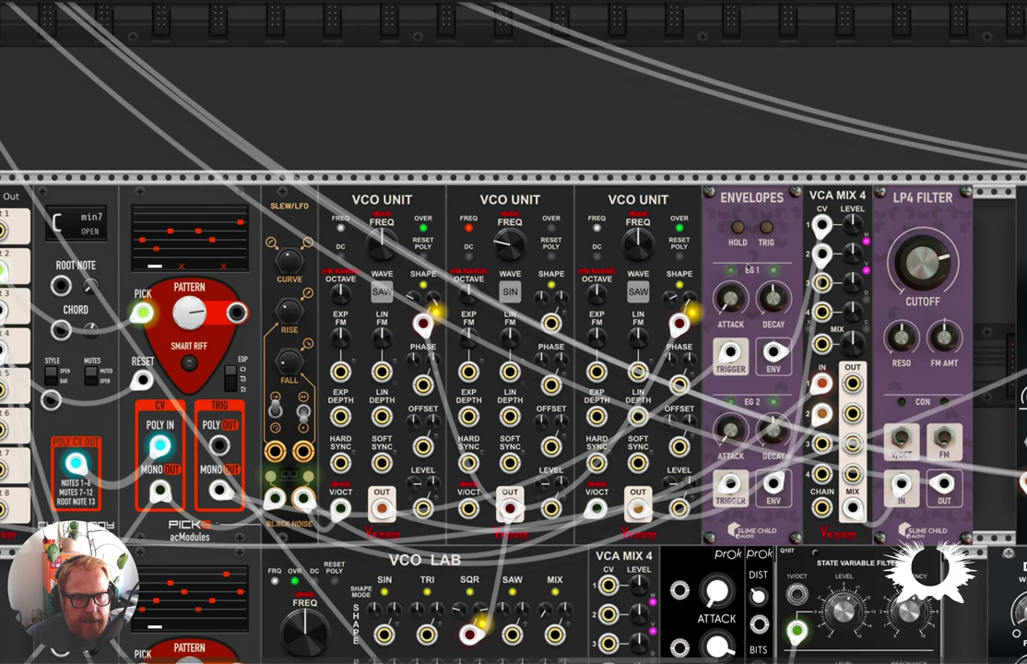
mouse_move(764, 295)
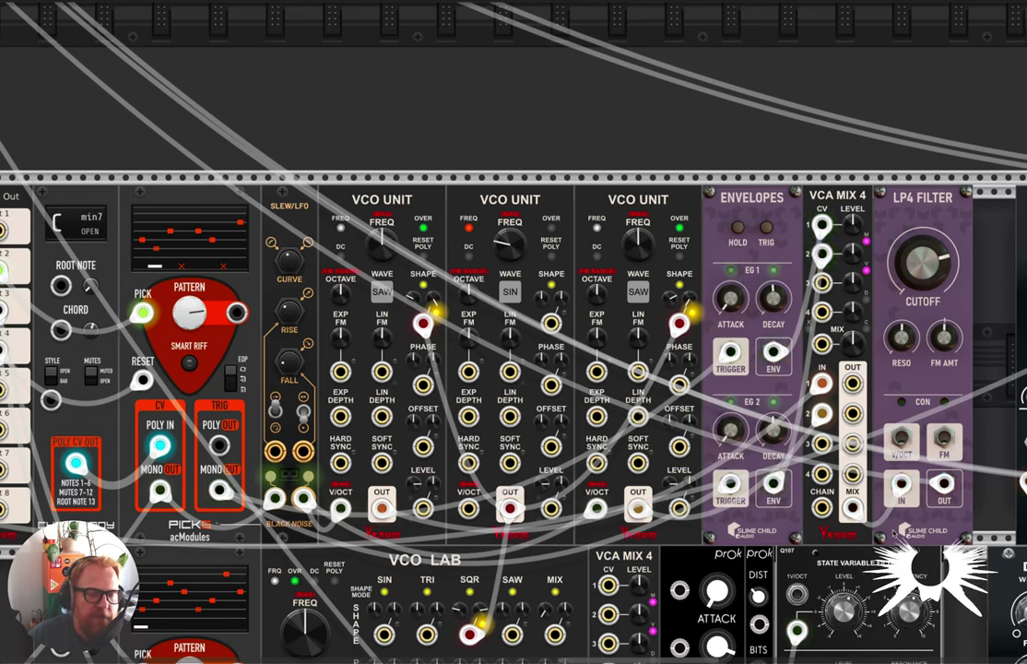
scroll(893, 533, right, 2)
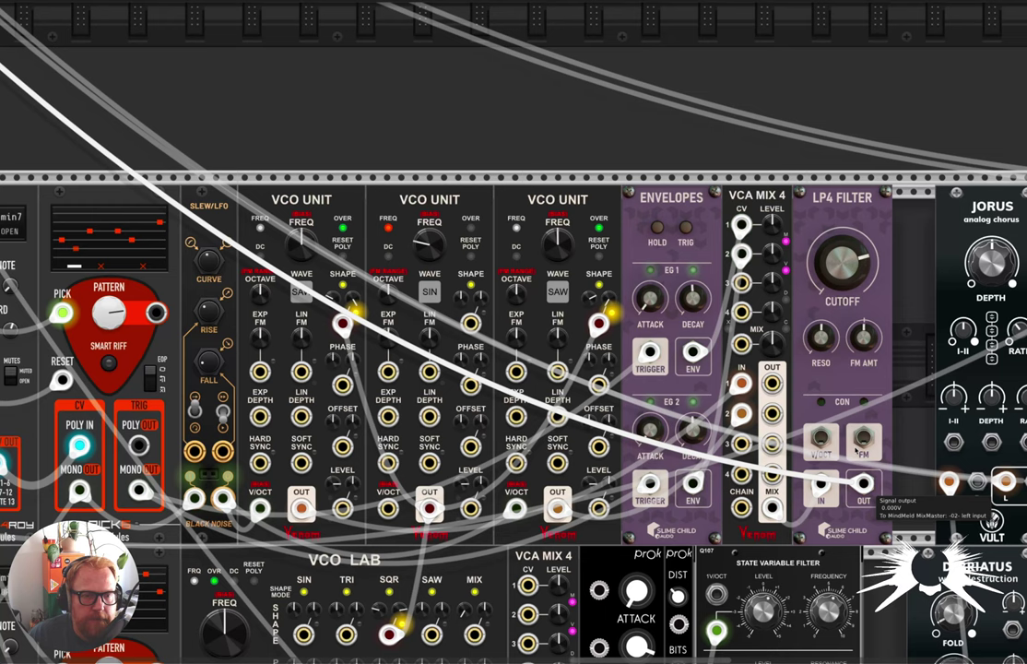
mouse_move(840, 266)
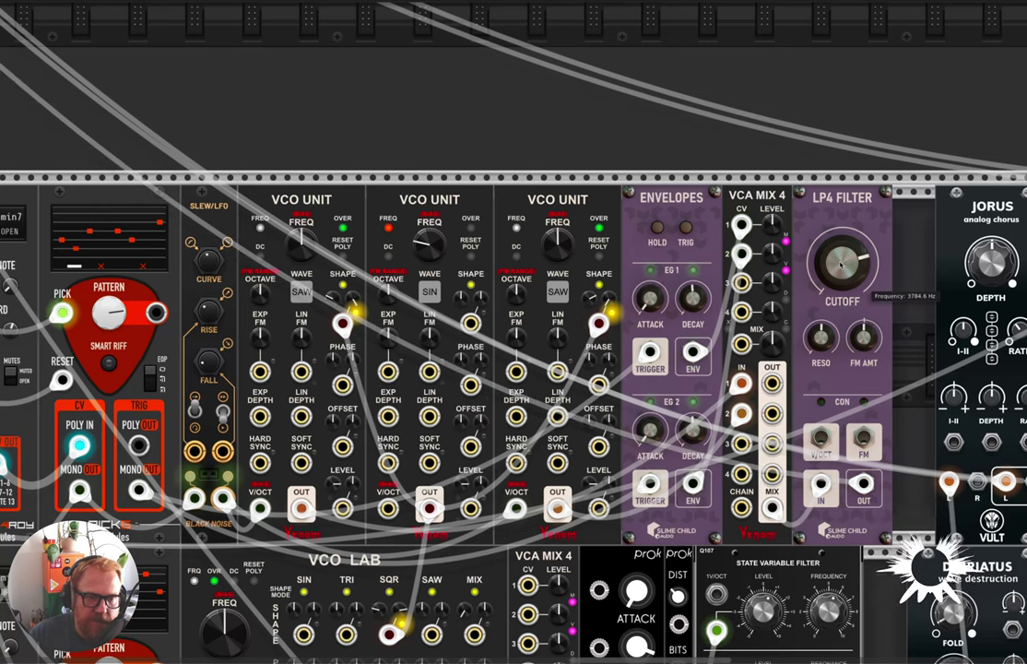
mouse_move(840, 263)
mouse_down()
mouse_move(841, 307)
mouse_move(830, 285)
mouse_move(841, 253)
mouse_up()
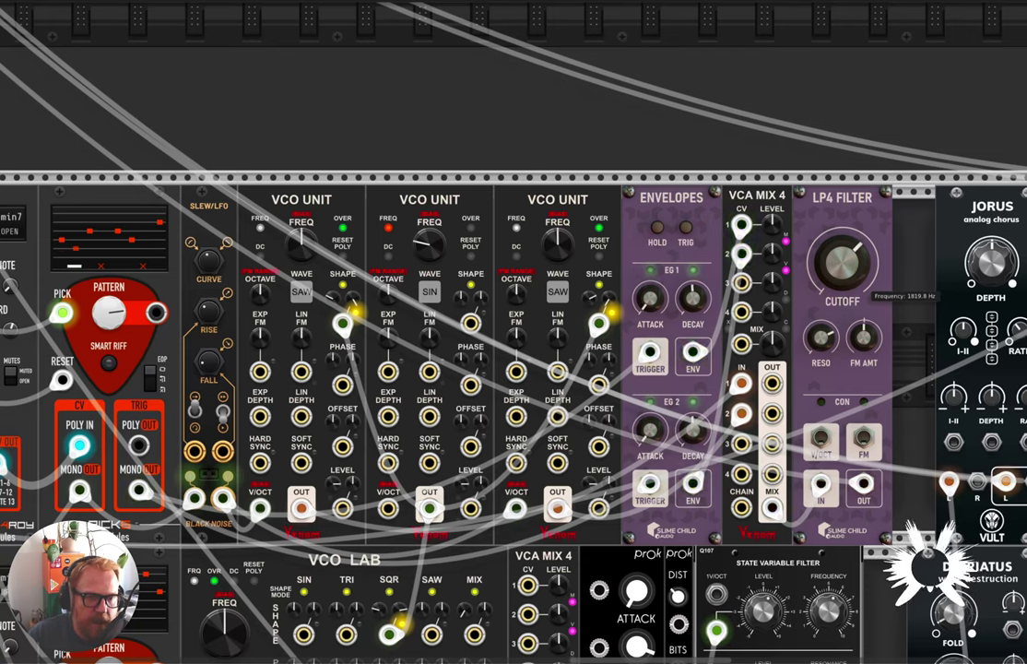
drag(841, 263, 841, 256)
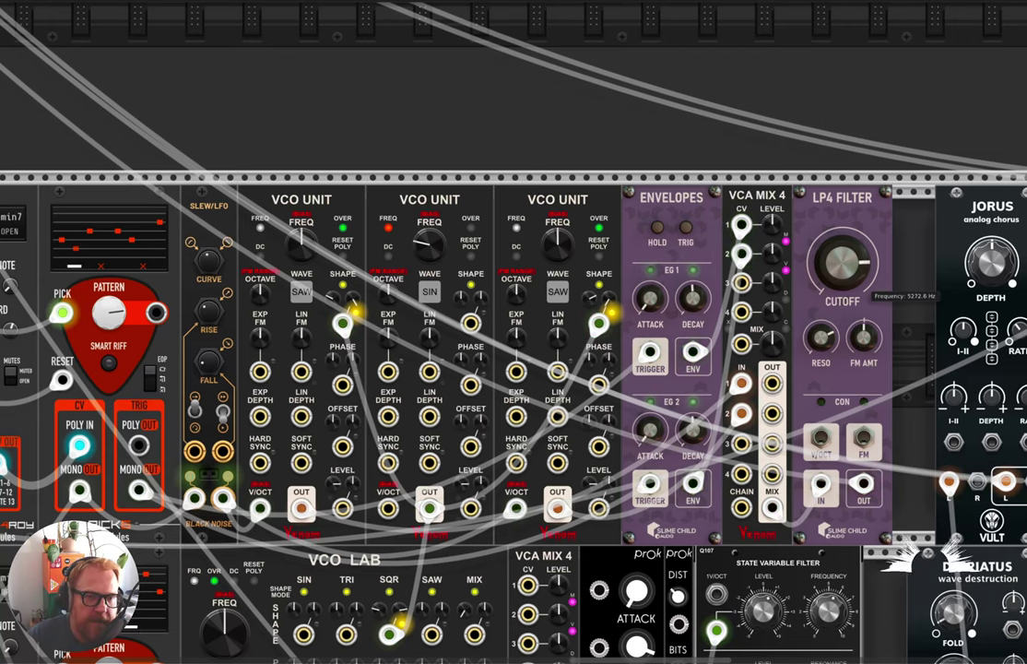
drag(841, 263, 837, 273)
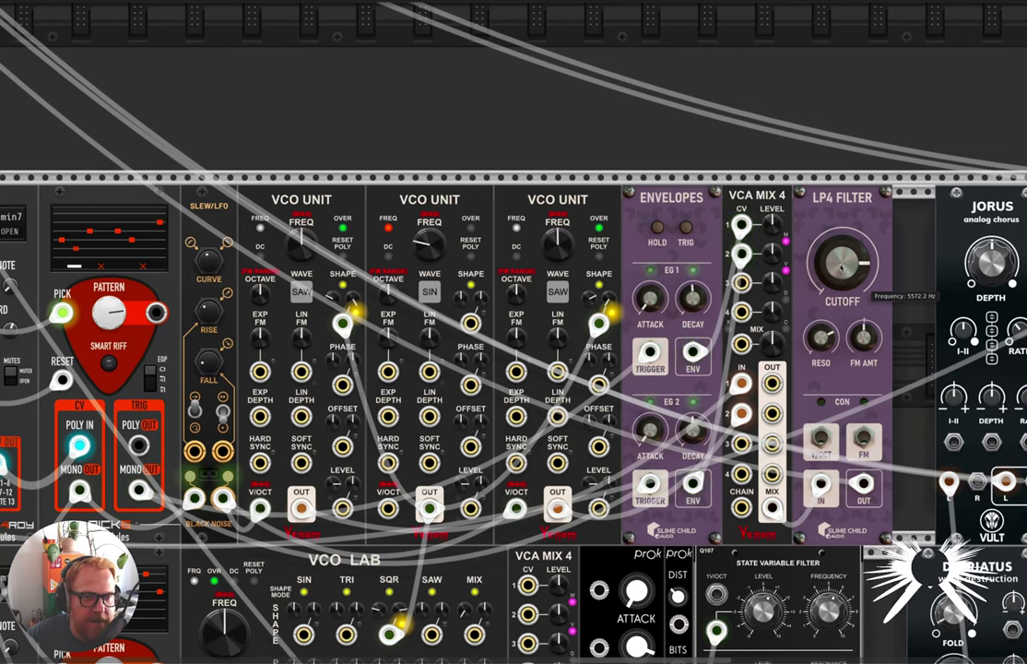
drag(841, 268, 841, 273)
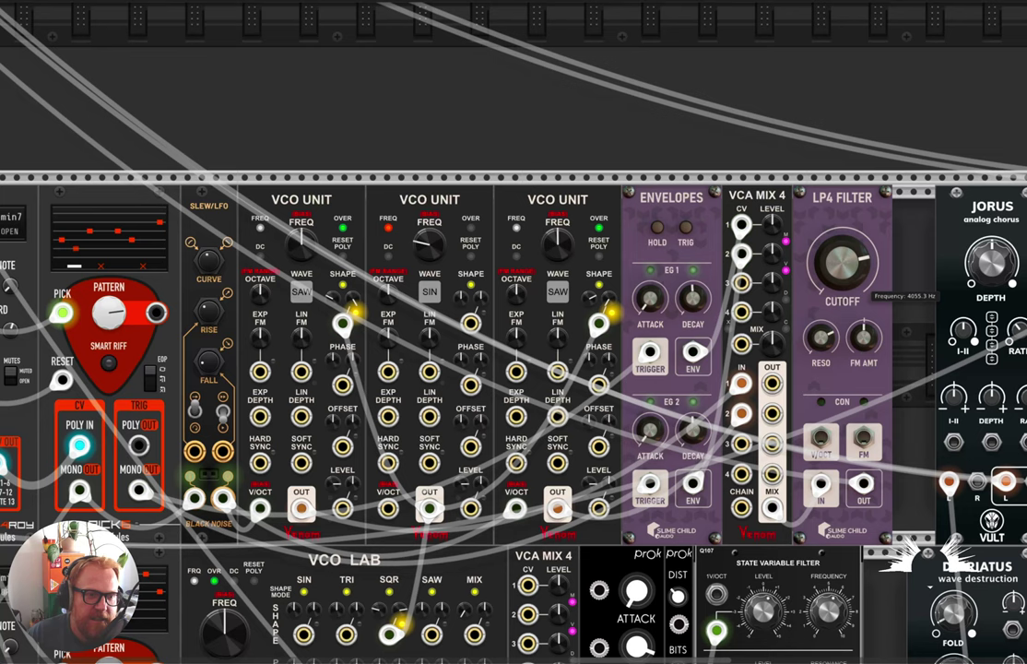
drag(848, 274, 849, 284)
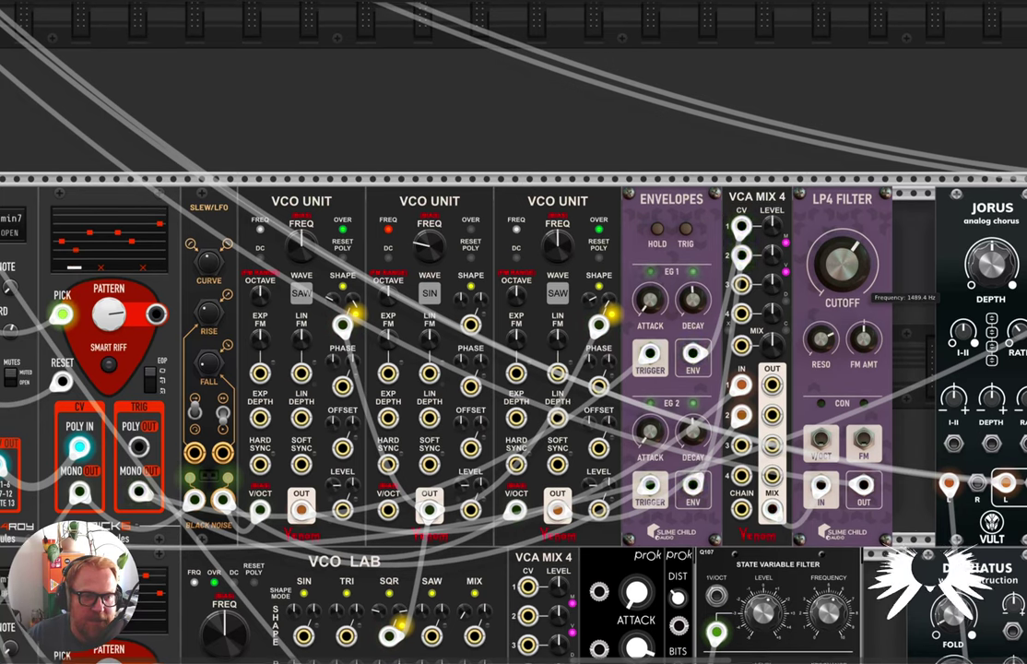
scroll(848, 274, down, 1)
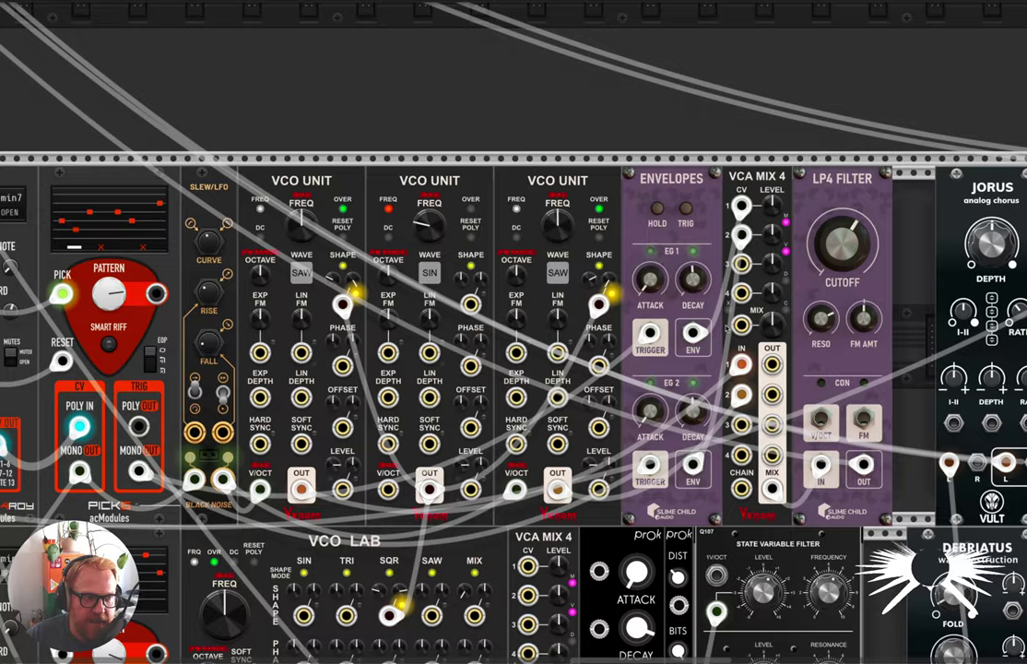
scroll(727, 325, left, 15)
scroll(726, 326, down, 6)
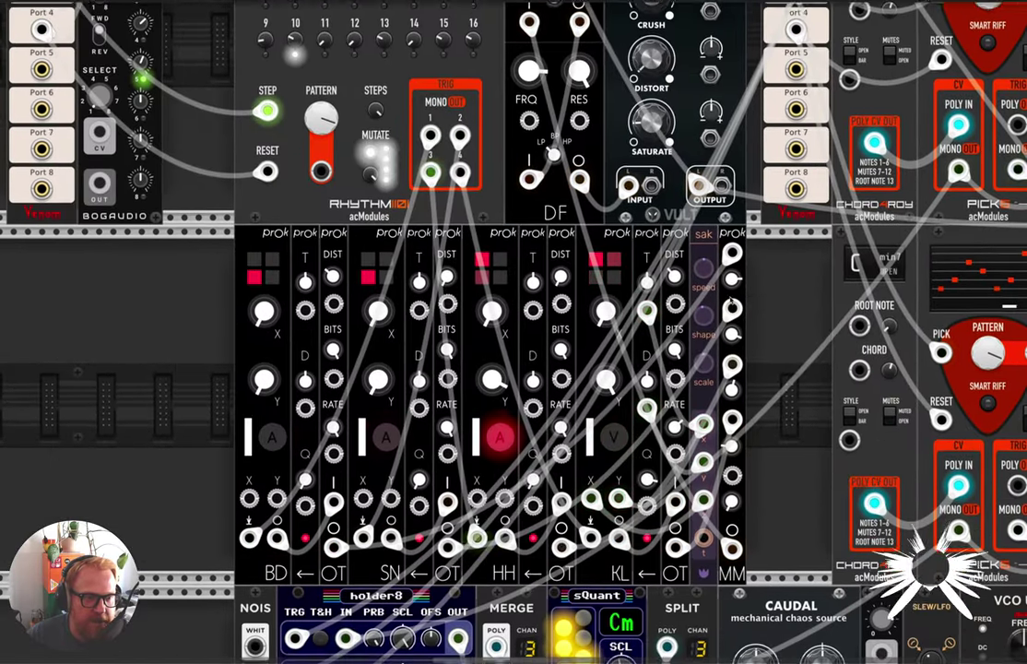
scroll(755, 293, down, 1)
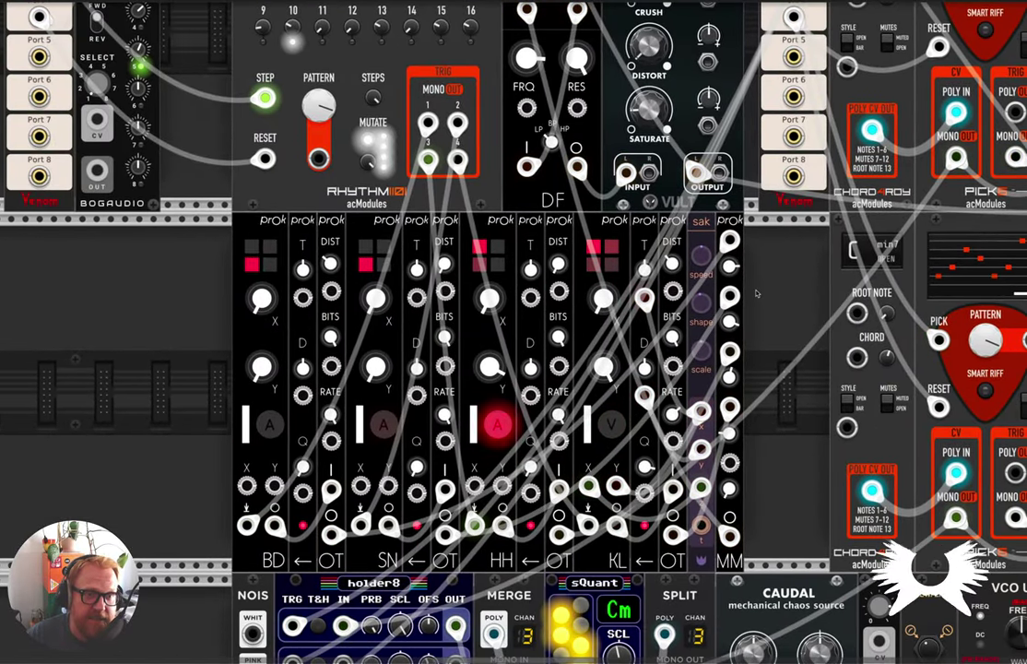
scroll(756, 293, right, 15)
scroll(756, 293, up, 8)
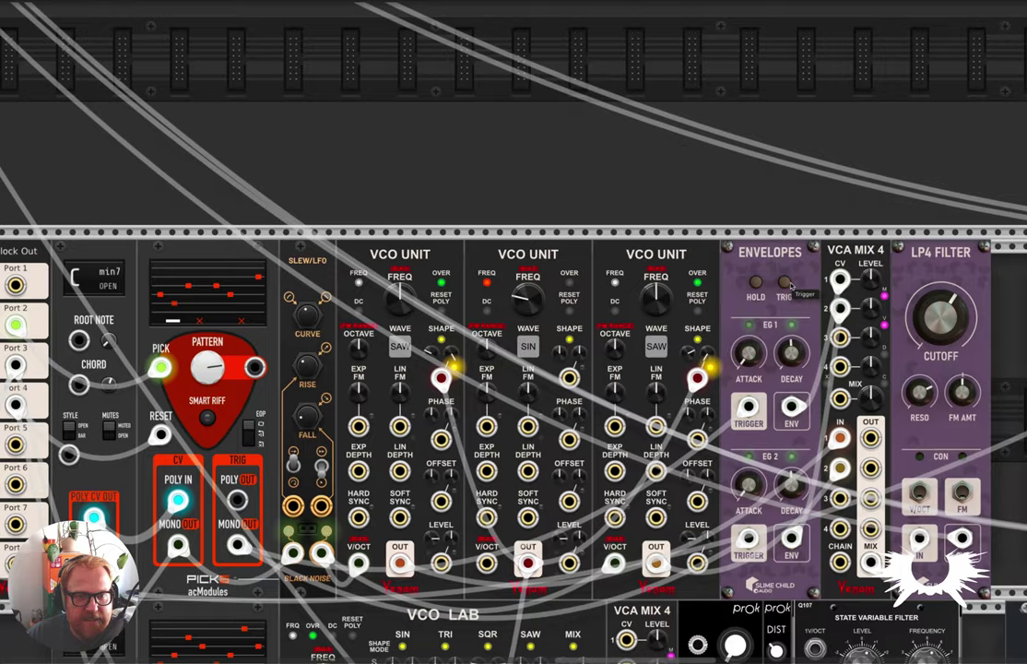
Raise the LP4 Filter's cutoff frequency
scroll(790, 287, right, 3)
scroll(790, 287, down, 2)
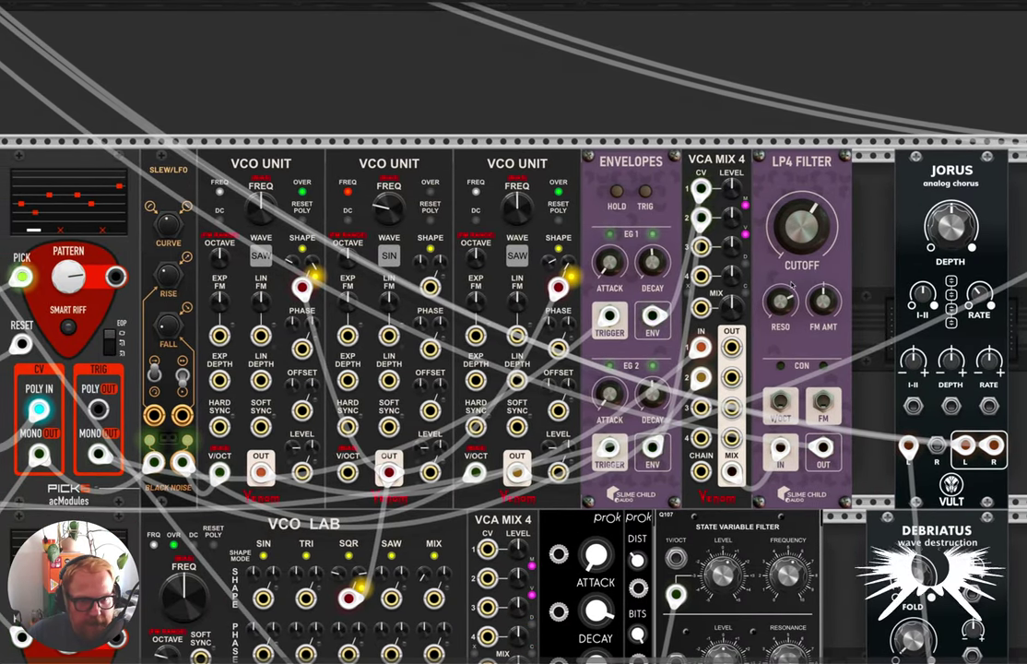
mouse_move(811, 248)
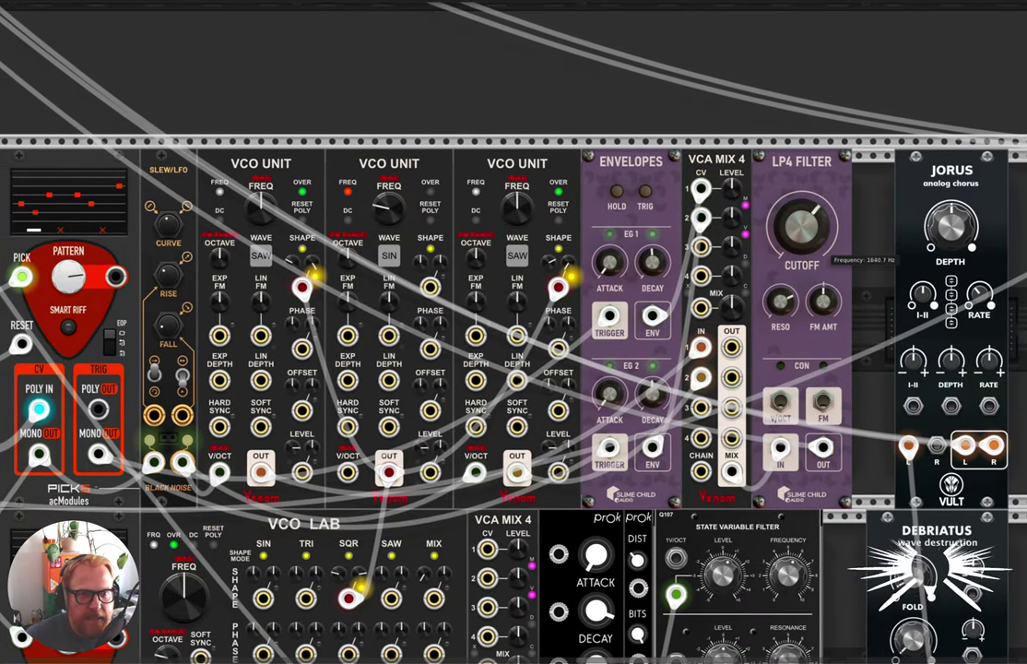
Try another pattern on the upper PICK6 and an A# root note on CHORD4ROY, and restore preset 39 with root note C
scroll(168, 307, left, 4)
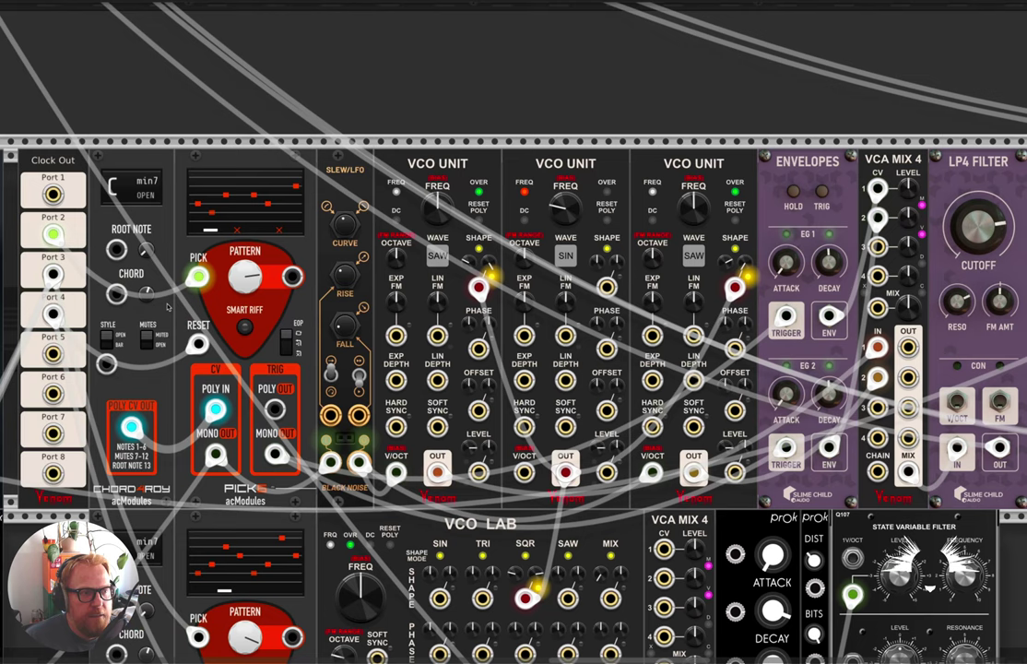
mouse_move(235, 270)
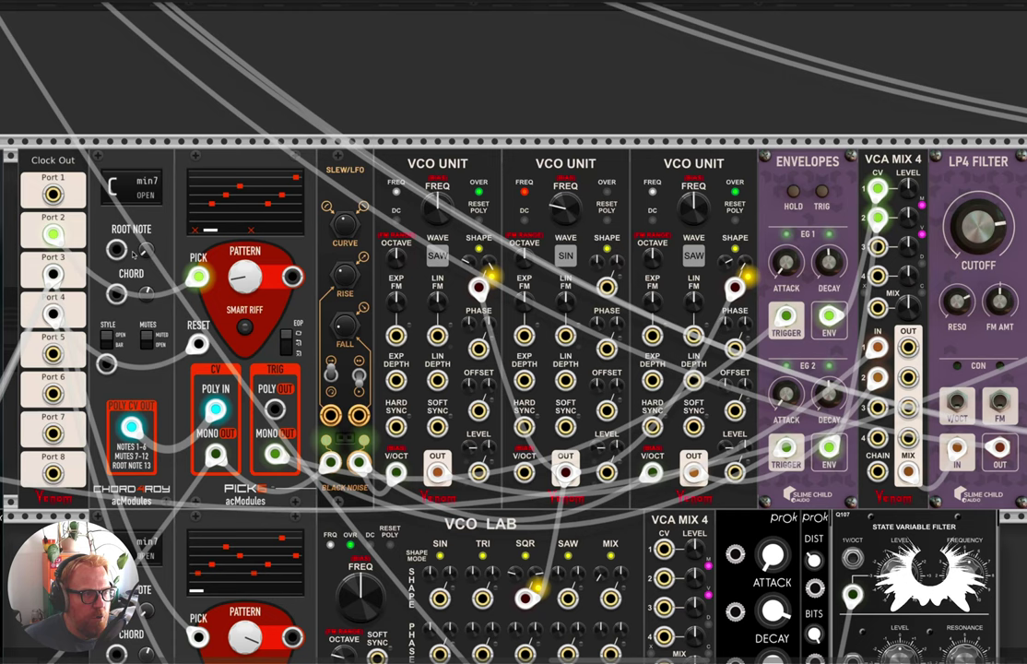
mouse_move(143, 247)
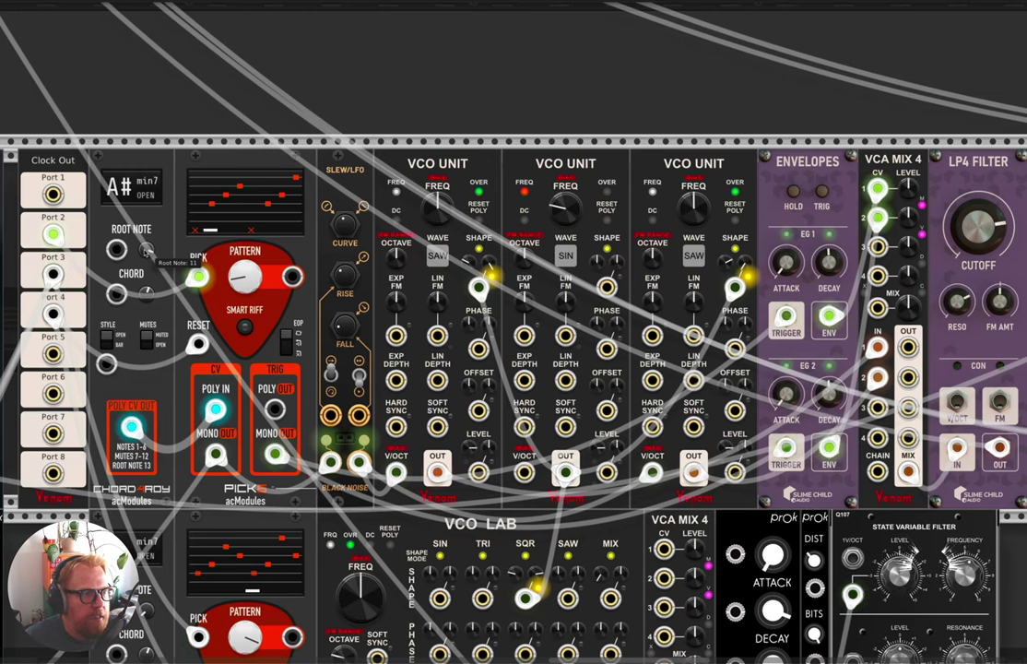
drag(146, 249, 145, 277)
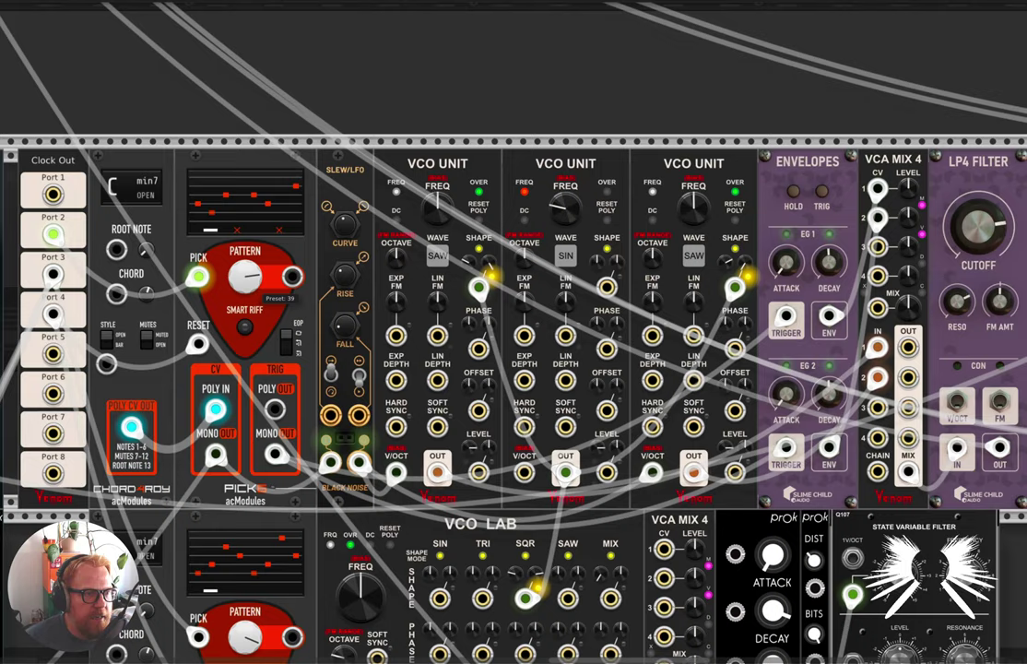
Connect ADDR-SEQ's clock input to Clock Out Port 1 and its sequence output to the upper PICK6's preset CV input
scroll(257, 341, down, 5)
scroll(257, 341, left, 5)
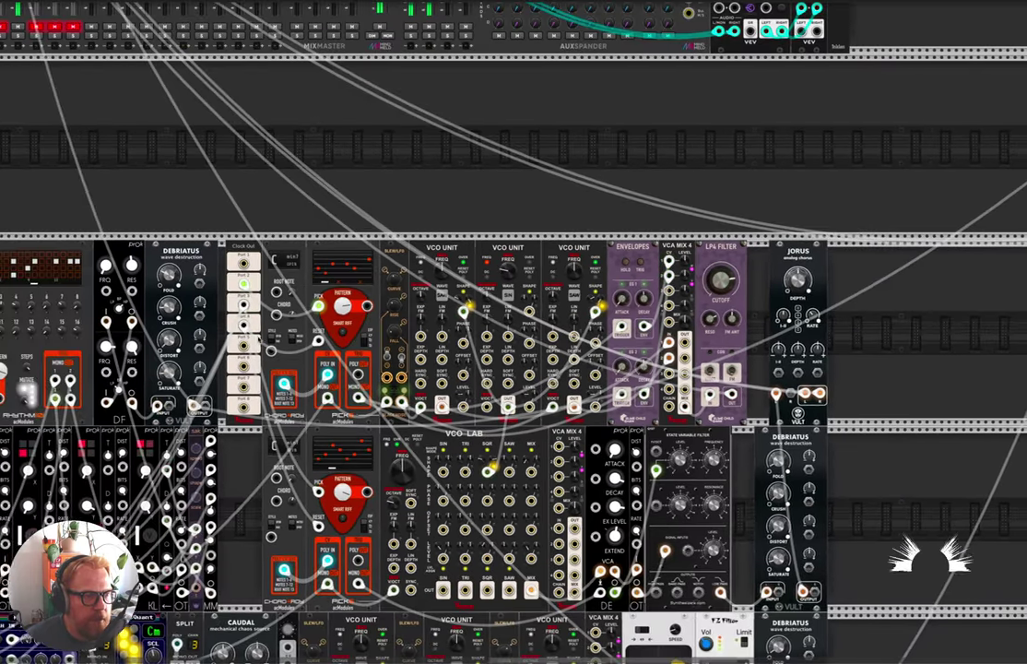
scroll(513, 332, left, 2)
drag(83, 264, 55, 268)
drag(83, 404, 565, 306)
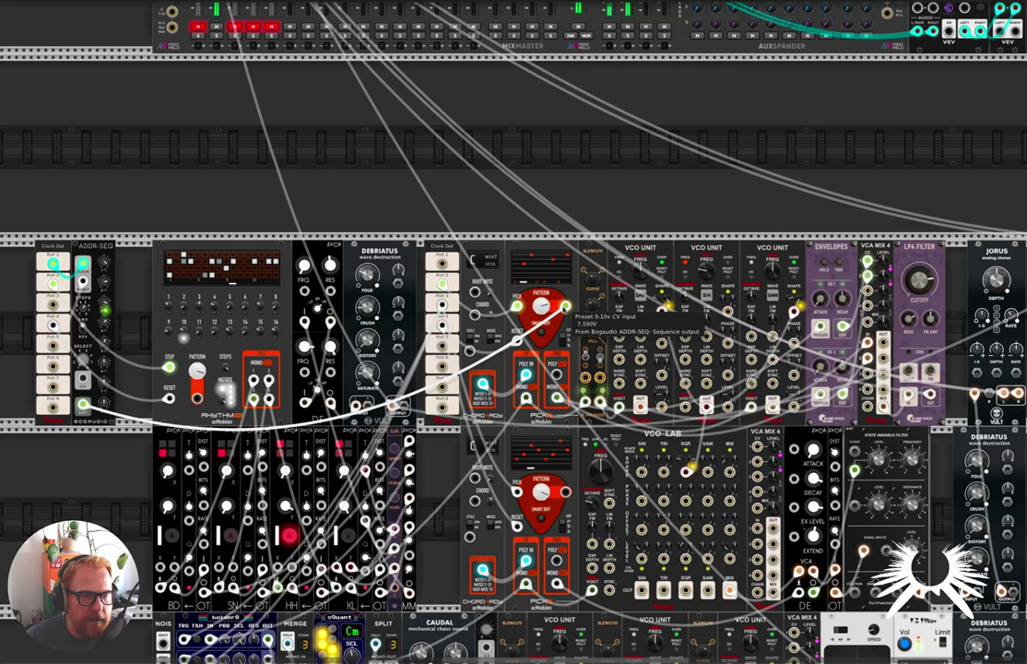
Disconnect the ADDR-SEQ sequence cable from the upper PICK6's preset CV input
mouse_move(542, 309)
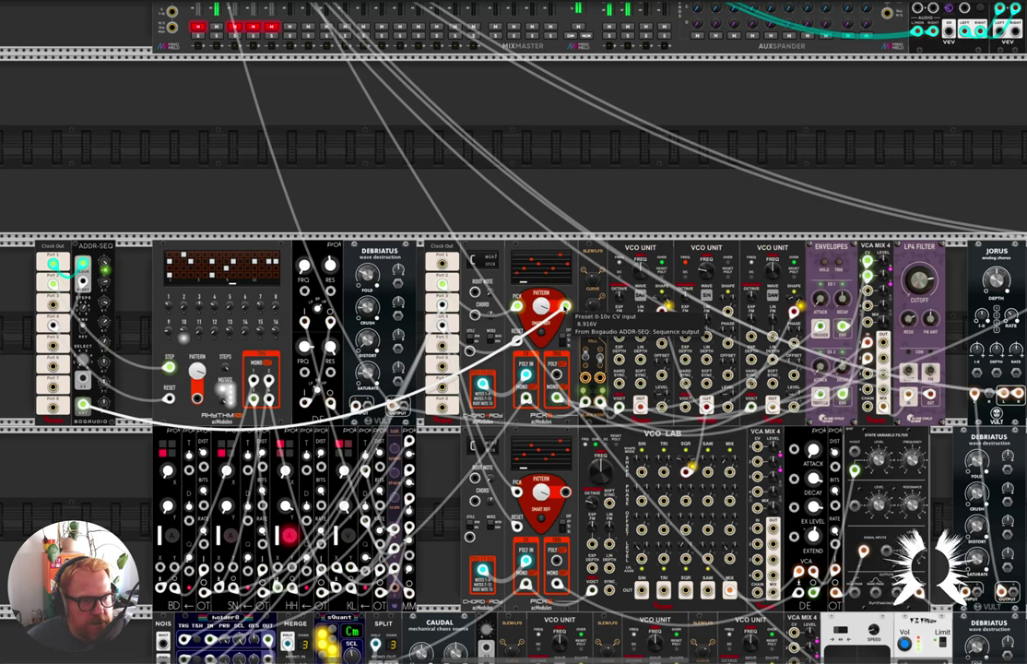
drag(565, 306, 323, 147)
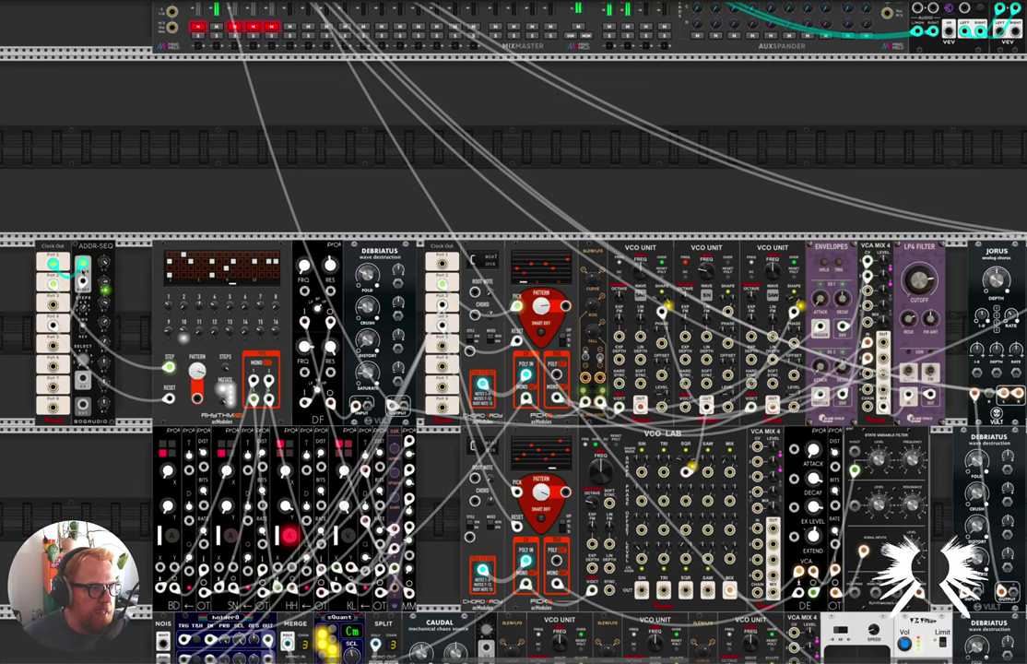
Examine the upper voice from CHORD4ROY and PICK6 through the three VCO UNITs, ENVELOPES and VCA MIX 4 to the LP4 FILTER
scroll(447, 289, right, 3)
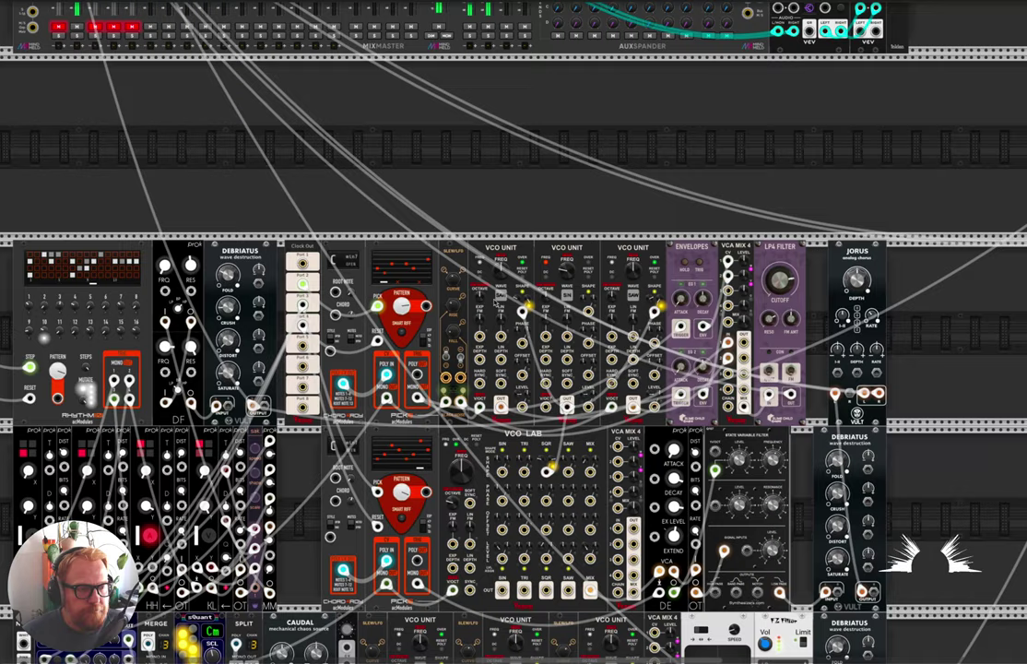
scroll(360, 378, up, 5)
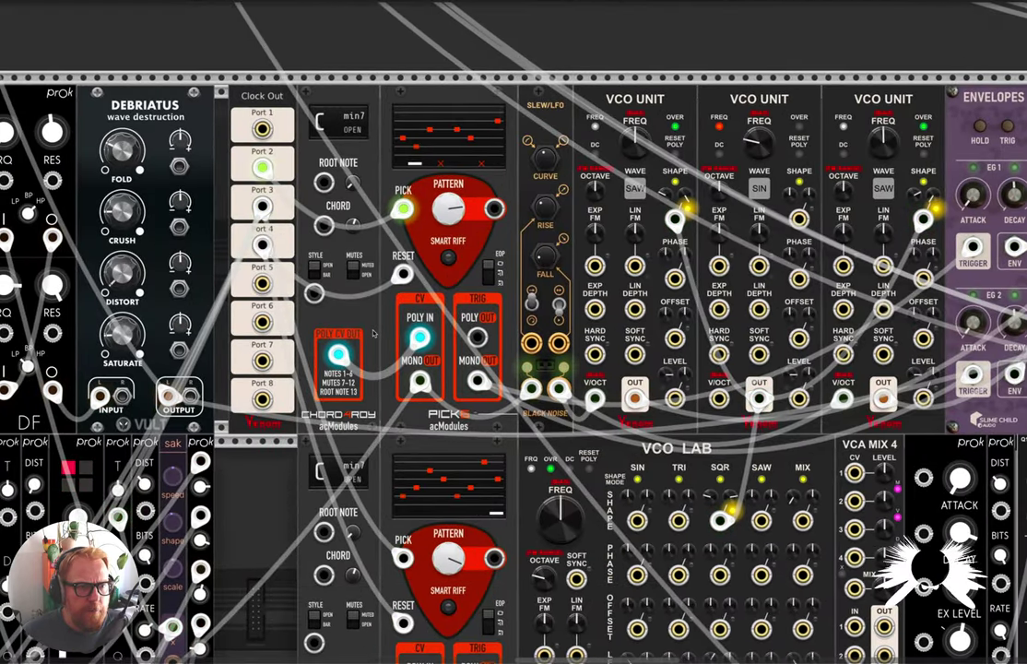
scroll(373, 333, down, 2)
scroll(373, 333, down, 2)
scroll(434, 332, up, 1)
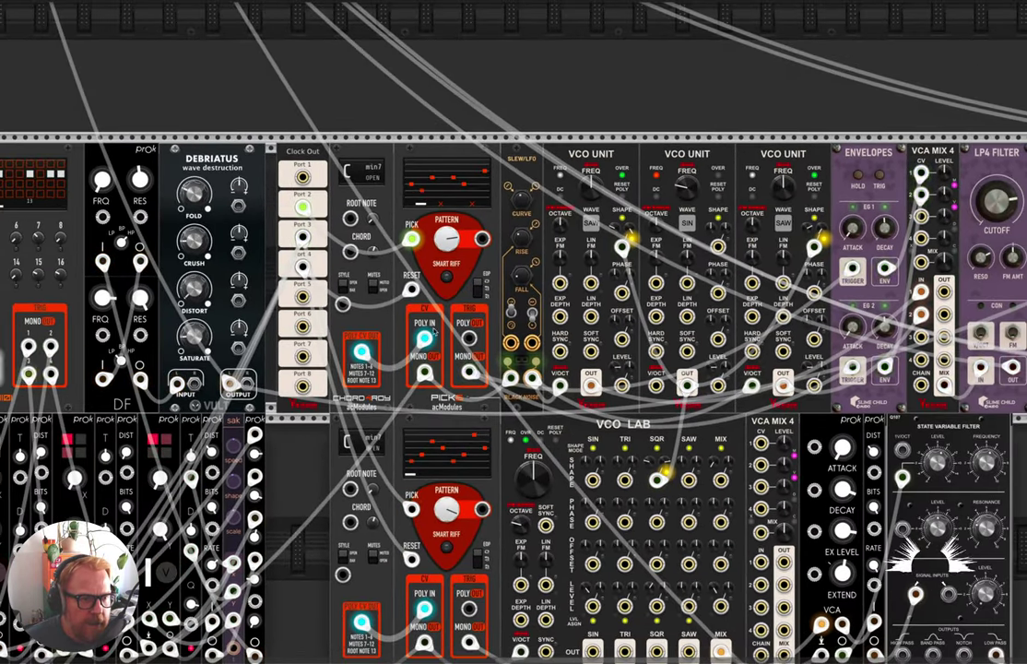
scroll(434, 332, down, 1)
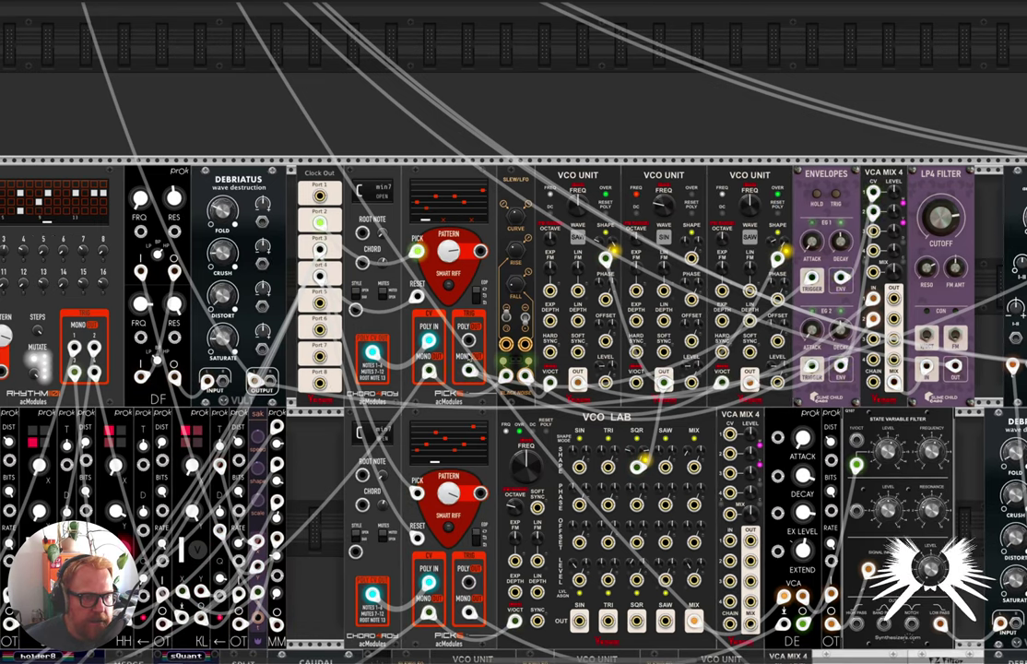
scroll(434, 332, down, 1)
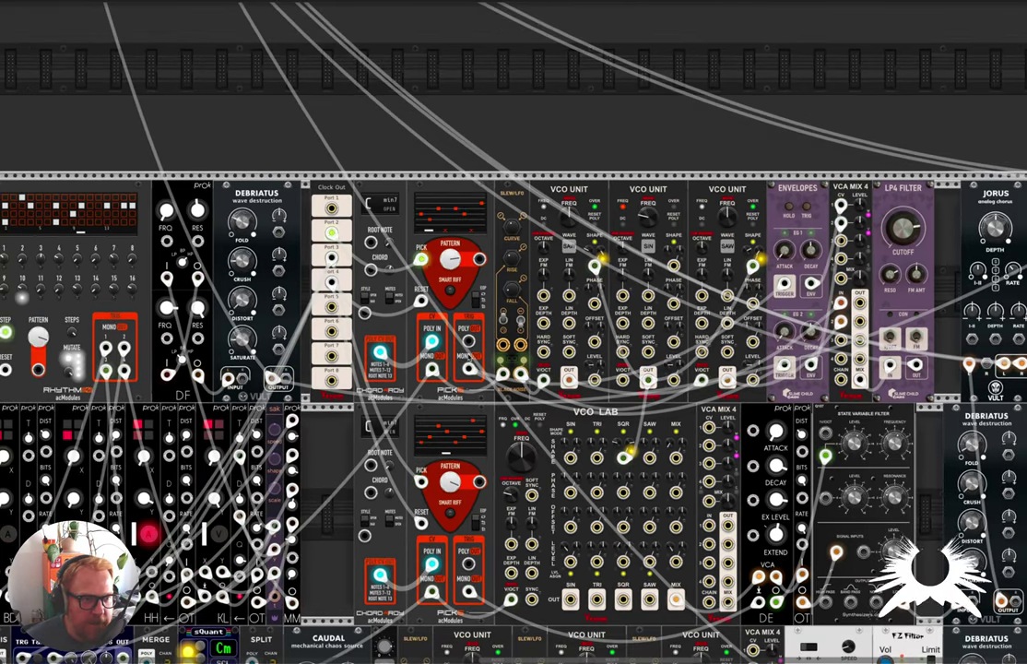
scroll(470, 360, down, 2)
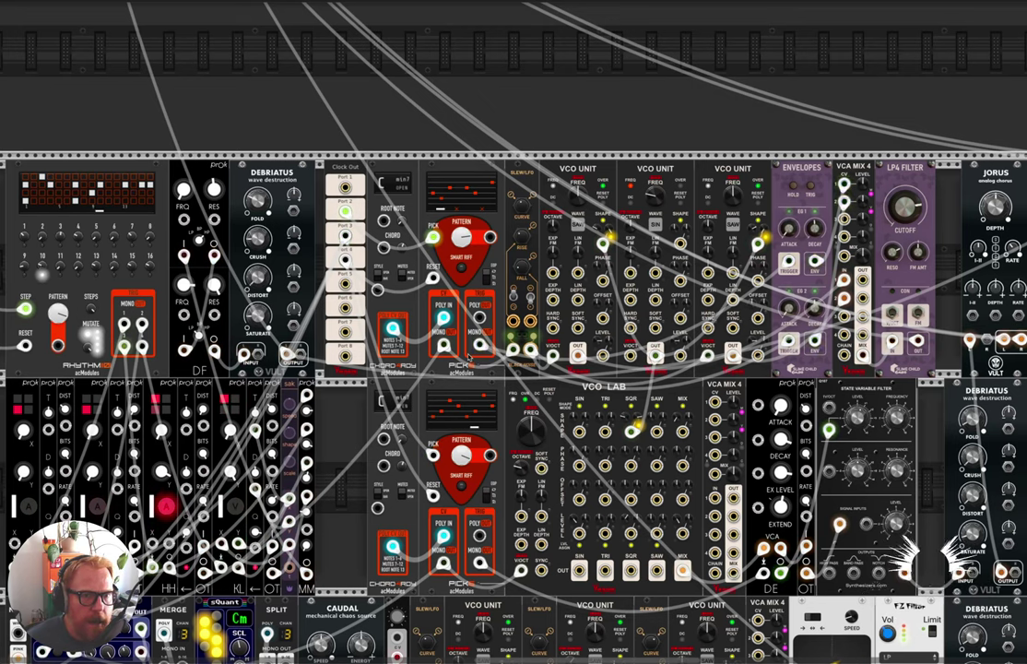
scroll(468, 357, down, 1)
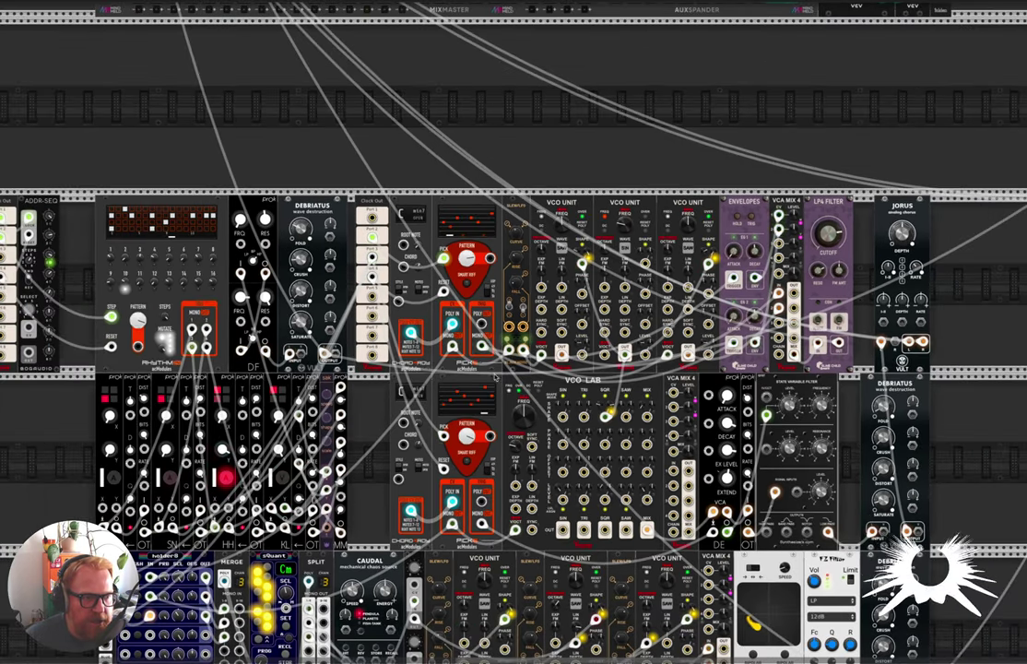
scroll(496, 376, down, 2)
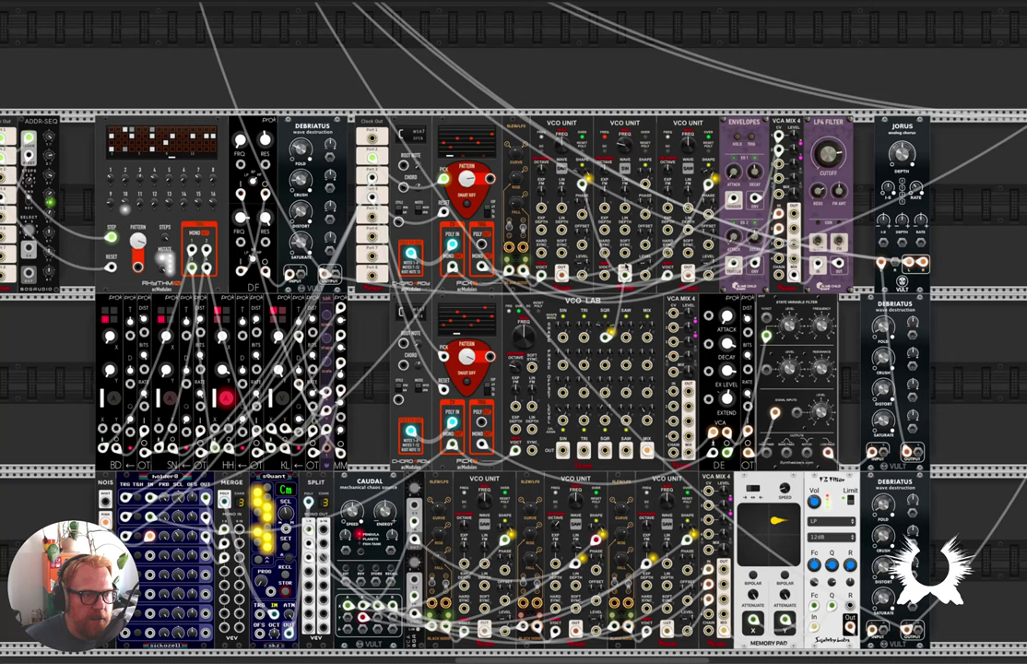
scroll(624, 263, up, 2)
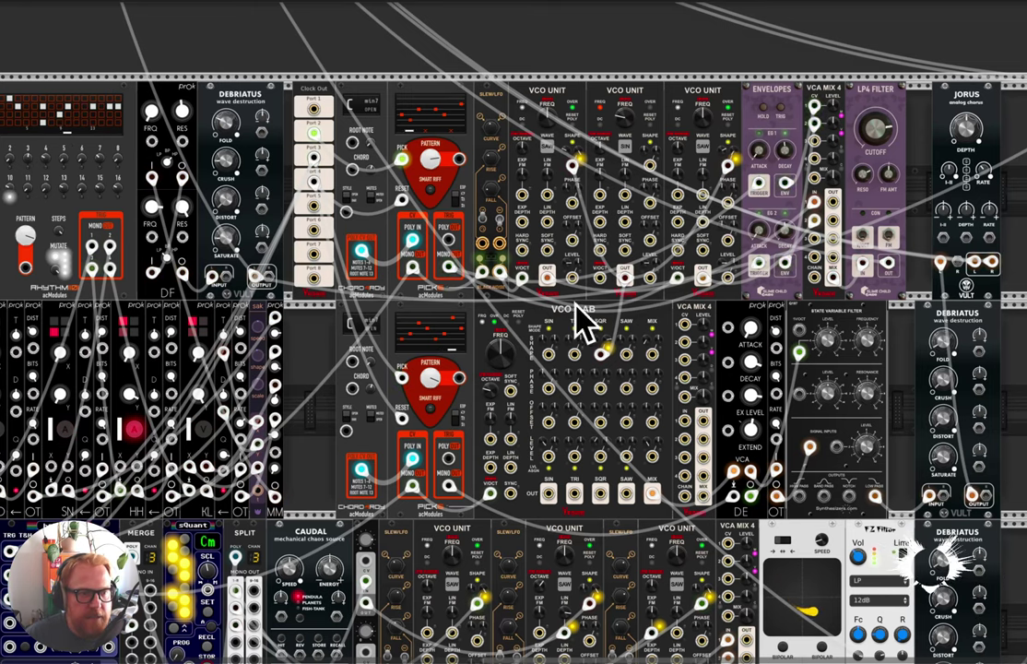
mouse_move(598, 347)
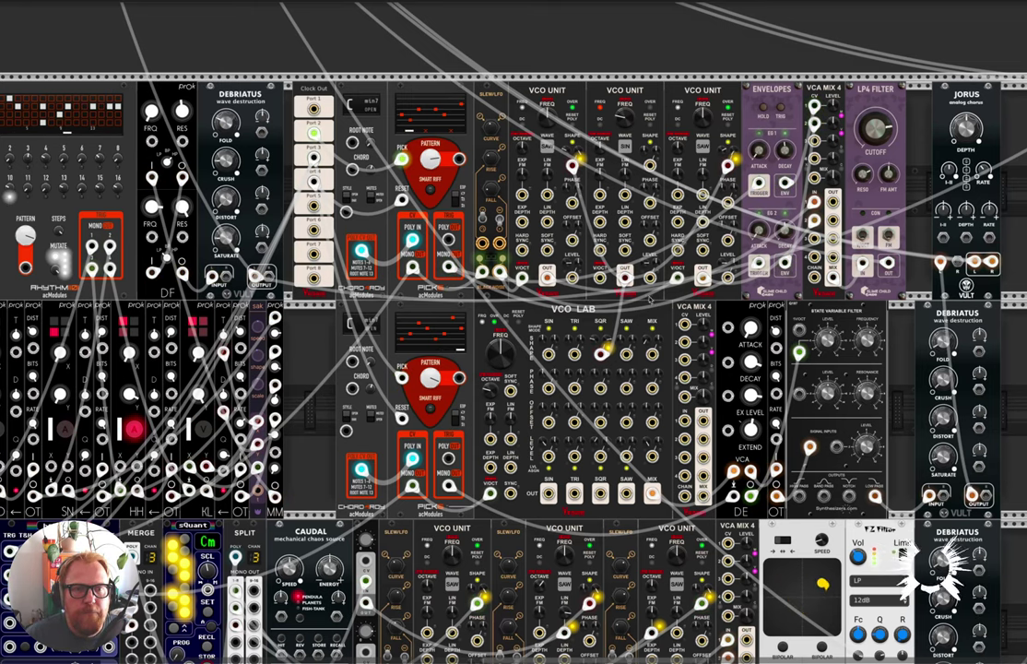
scroll(684, 301, up, 2)
scroll(684, 302, up, 1)
scroll(684, 301, up, 2)
scroll(684, 301, right, 2)
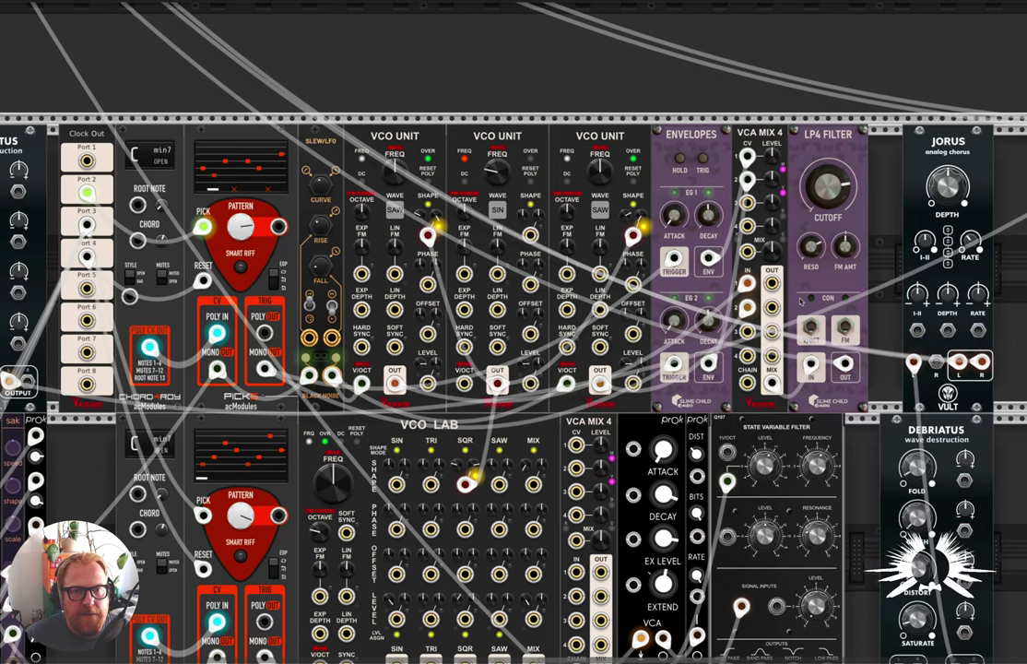
Mute channel 2 on the MIXMASTER
scroll(865, 300, down, 2)
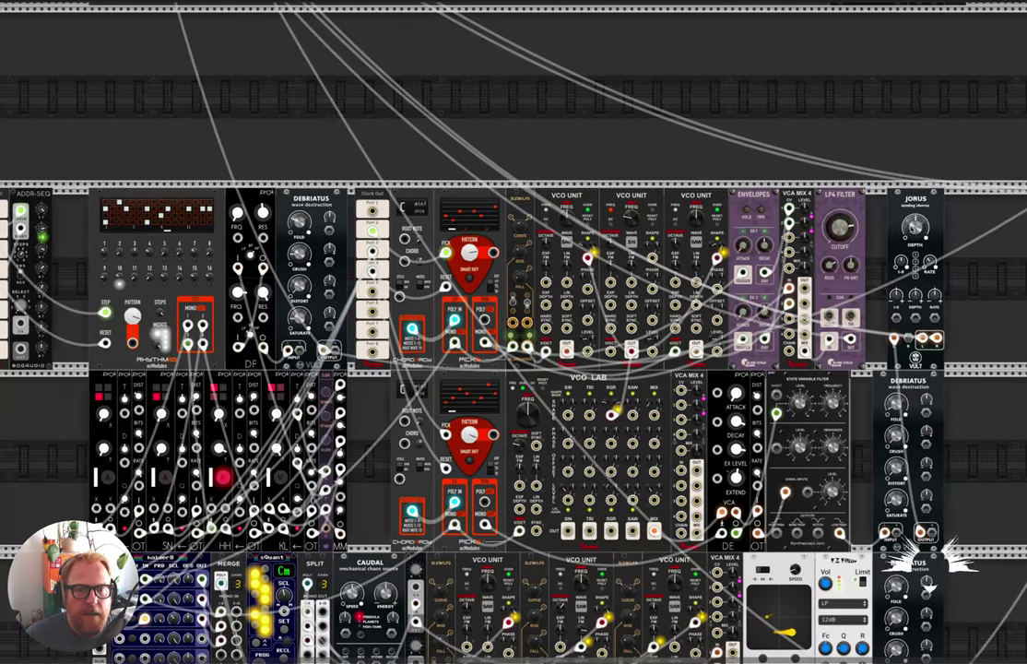
scroll(294, 261, up, 5)
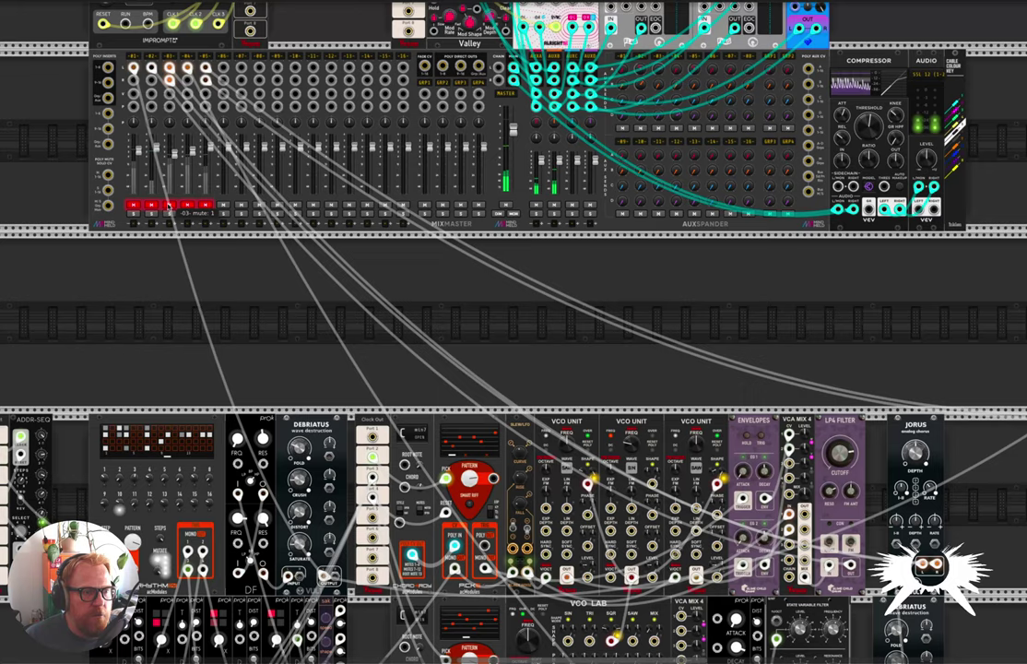
scroll(170, 205, down, 7)
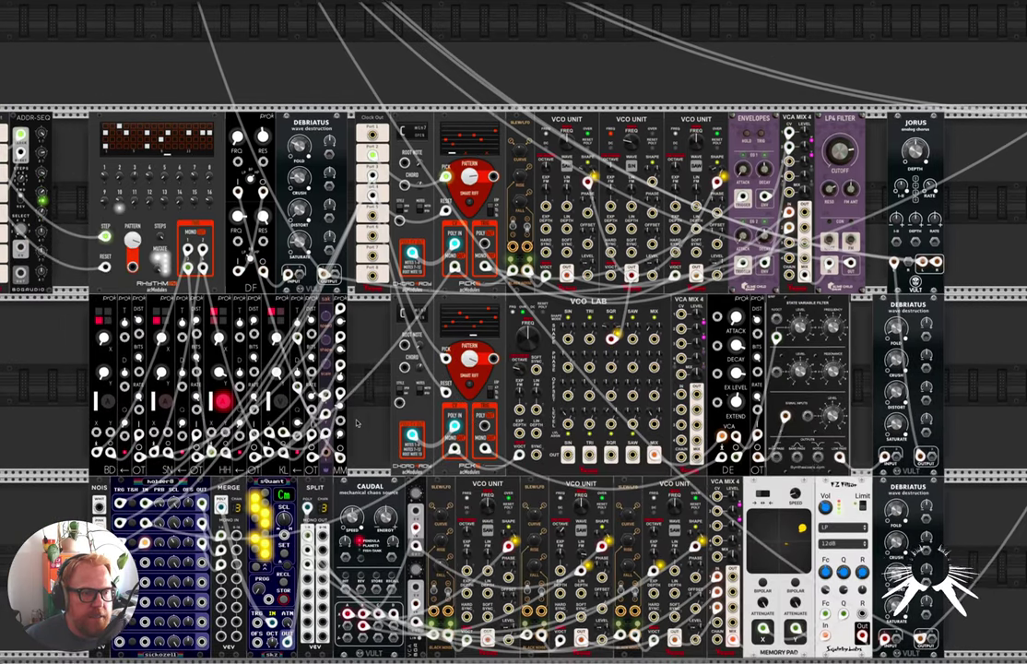
Examine the lower voice's CHORD4ROY and PICK6 connections and the VCO LAB waveform levels
scroll(466, 322, up, 5)
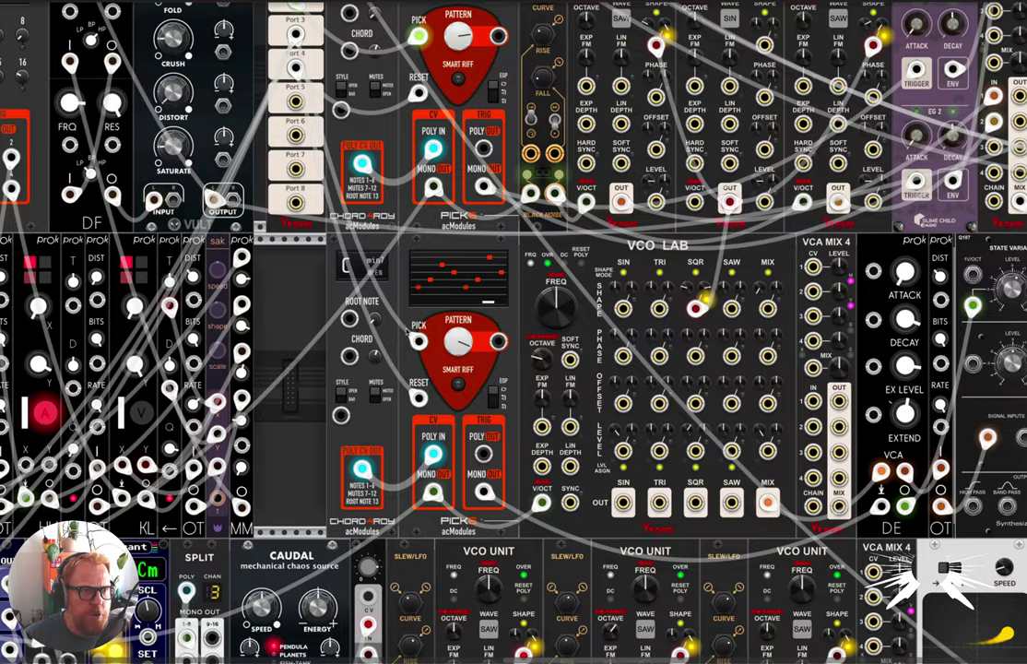
scroll(407, 333, up, 2)
mouse_move(458, 415)
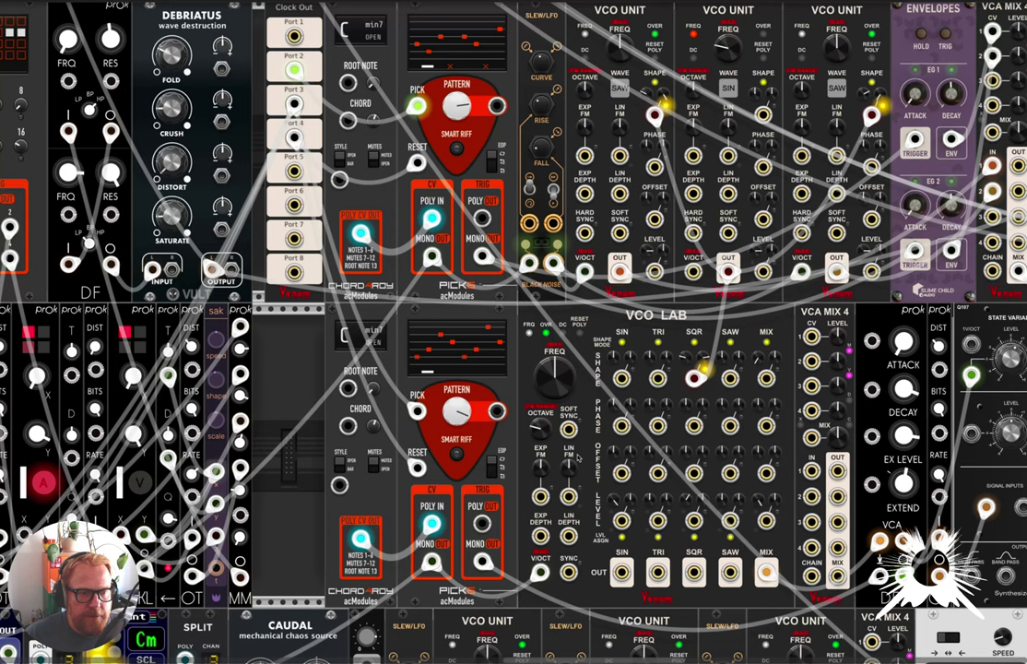
scroll(484, 453, right, 1)
scroll(484, 453, down, 5)
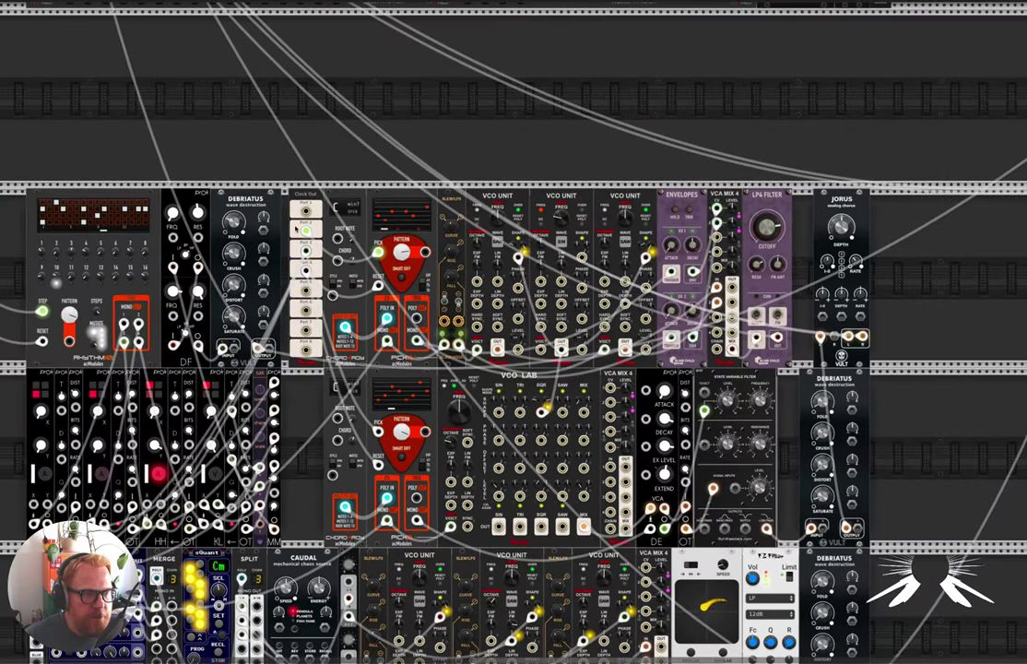
mouse_move(306, 251)
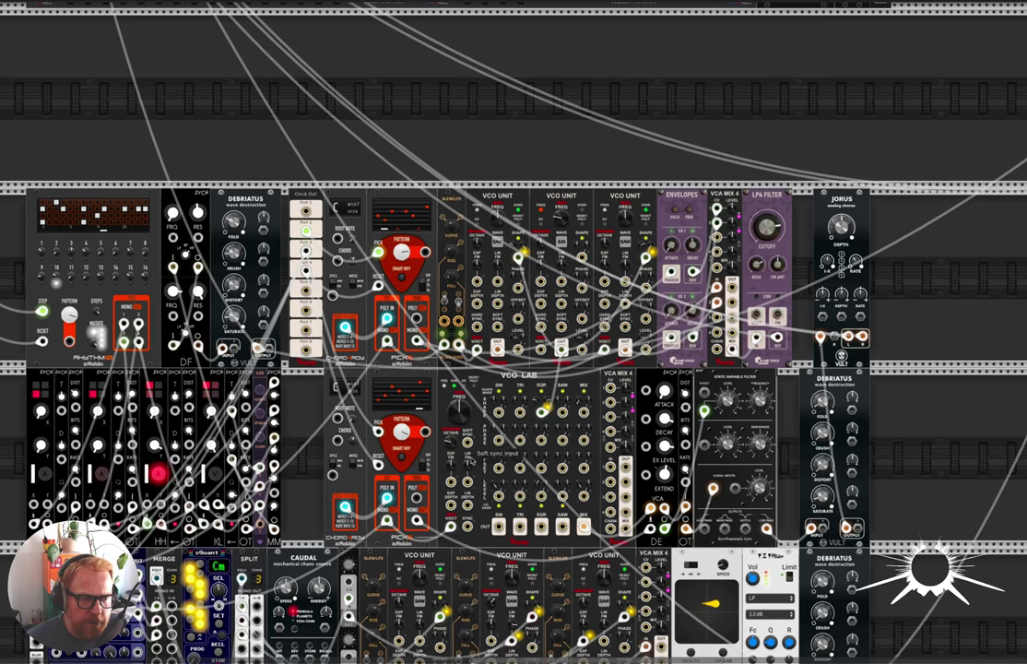
scroll(530, 447, up, 3)
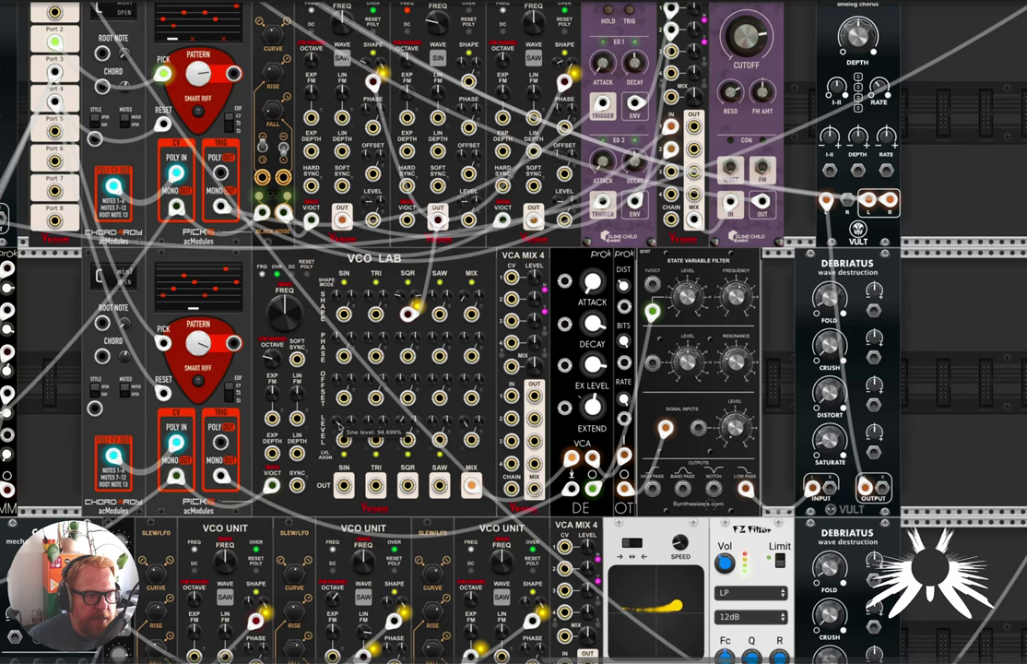
Delete the VCA MIX 4 beside VCO LAB, and move DEBRIATUS and JORUS next to the State Variable Filter in that row
scroll(411, 424, down, 1)
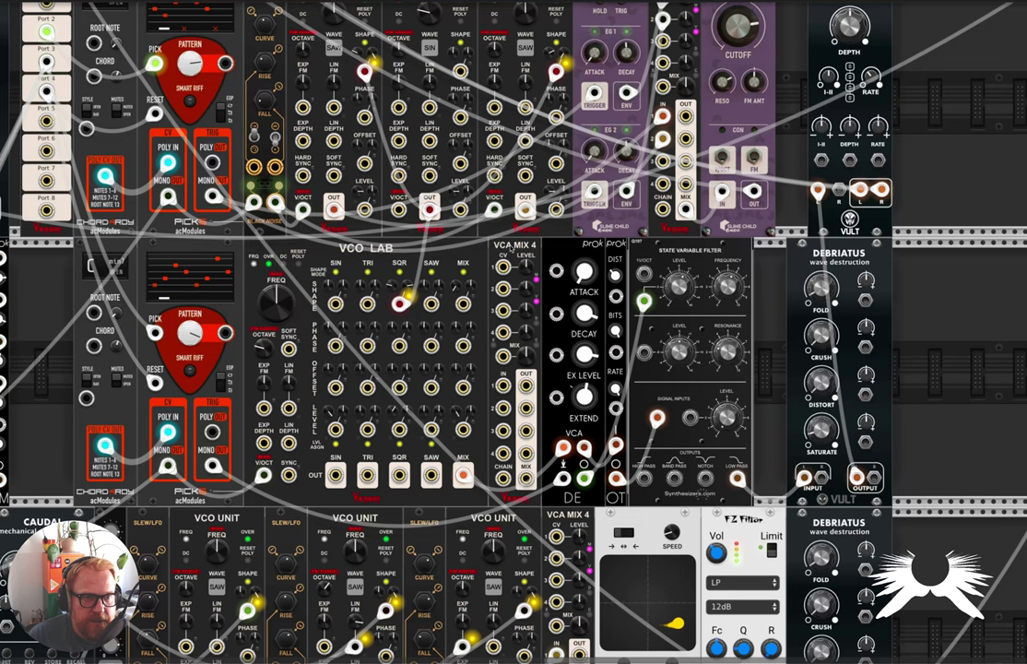
key(Delete)
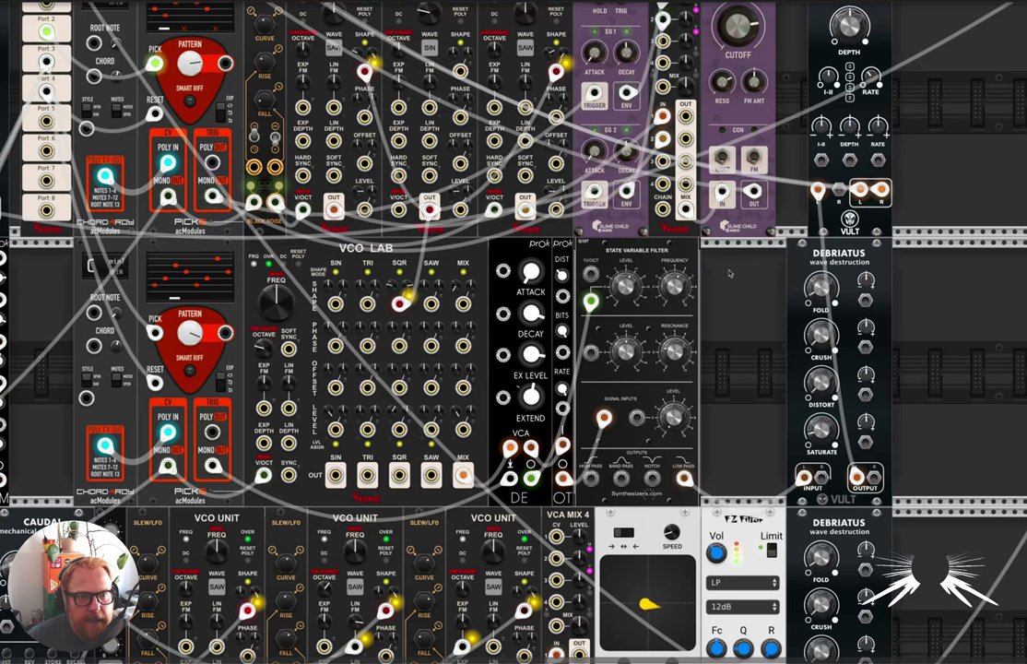
drag(800, 250, 714, 250)
drag(828, 228, 828, 468)
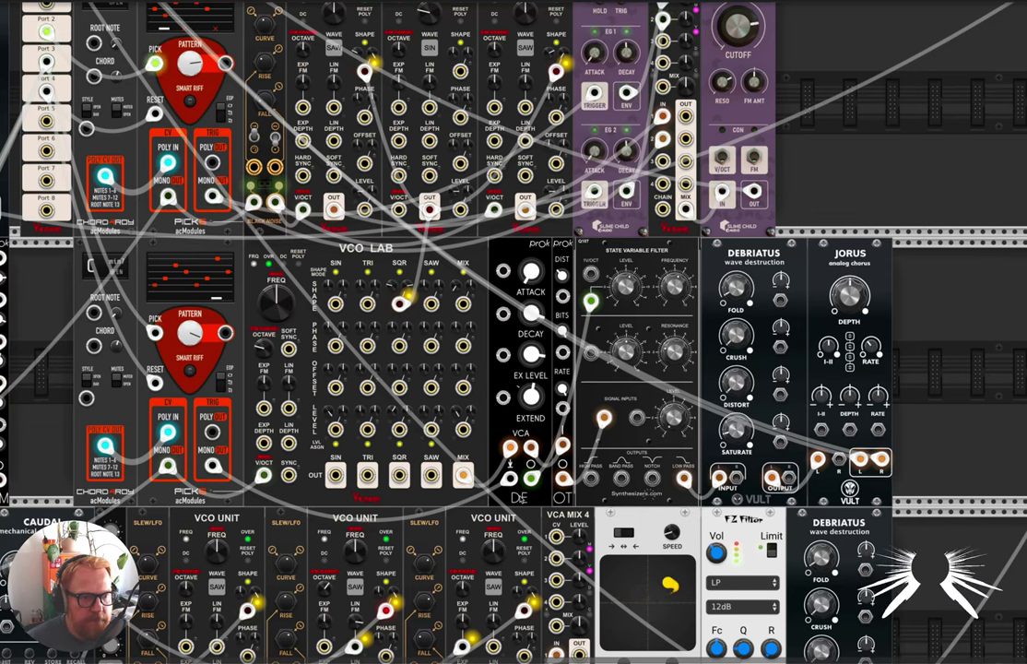
Look up the full module names of the DE and OT modules in the lower voice
right_click(523, 249)
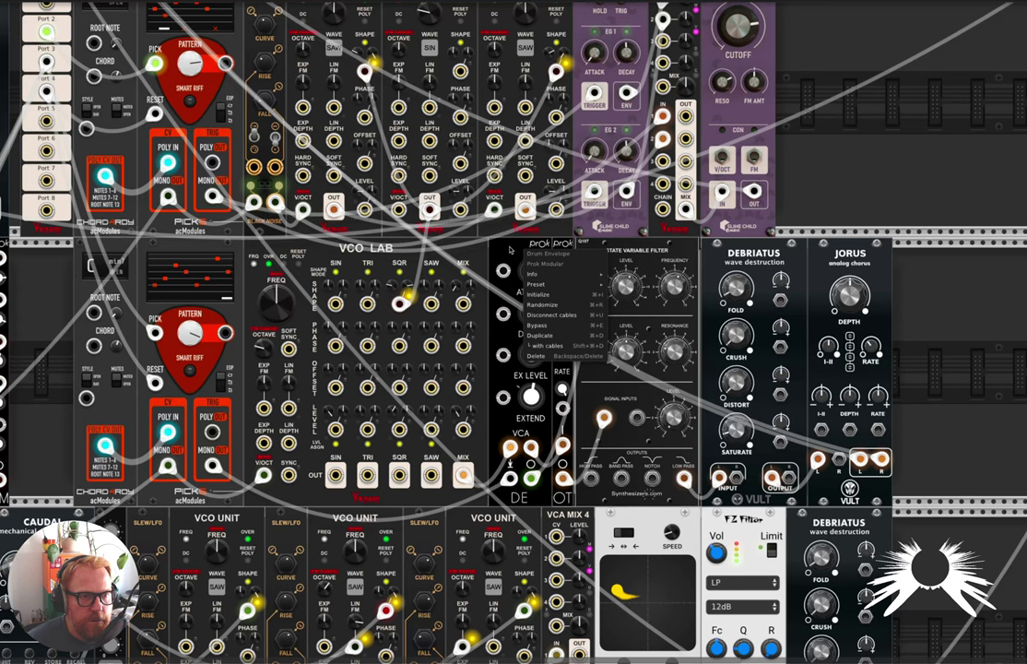
click(510, 249)
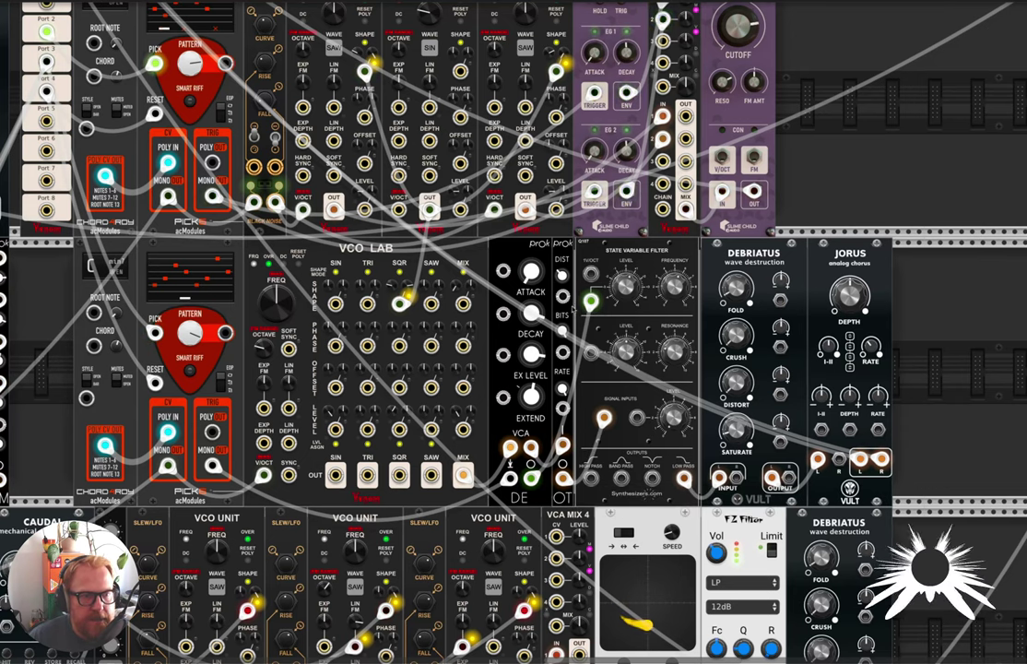
right_click(554, 249)
click(564, 249)
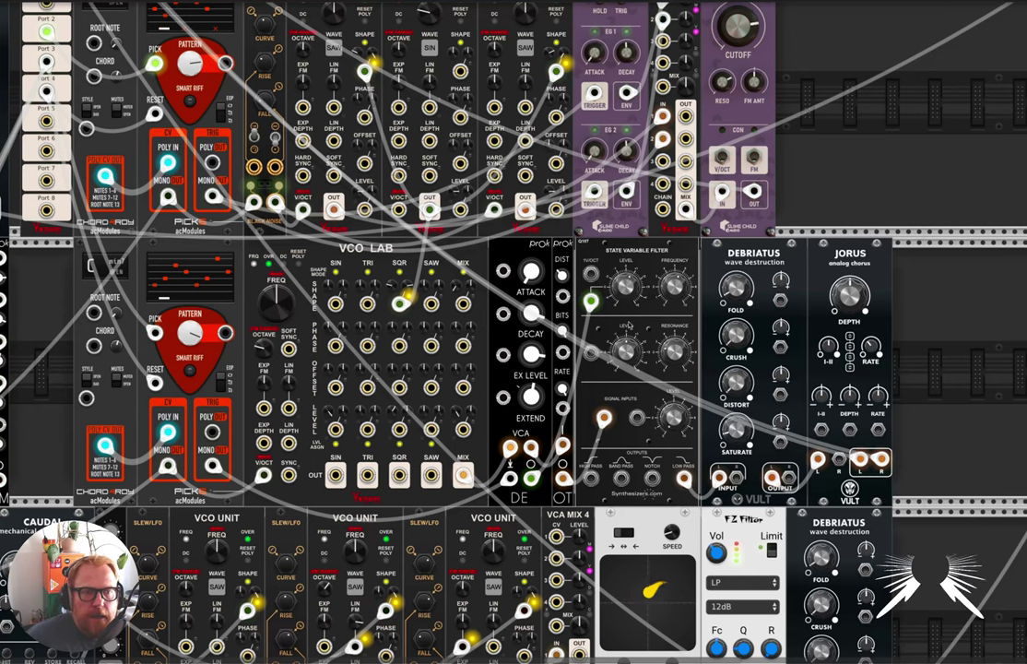
Examine the lower voice's signal path from VCO LAB through DE, OT, the State Variable Filter and DEBRIATUS to JORUS
scroll(691, 396, right, 1)
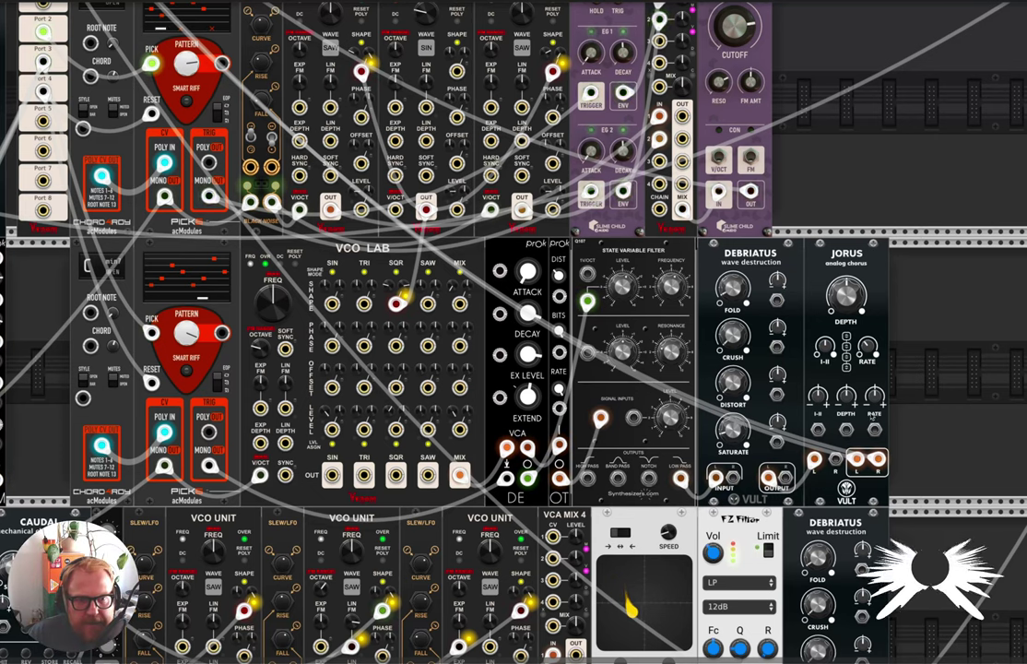
mouse_move(853, 306)
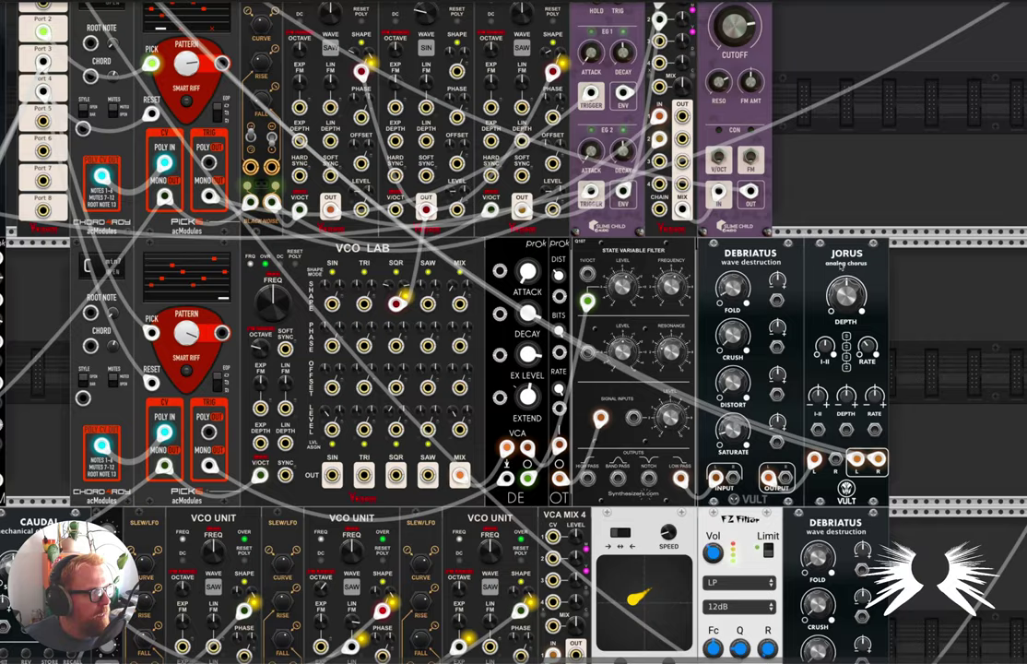
scroll(839, 267, right, 5)
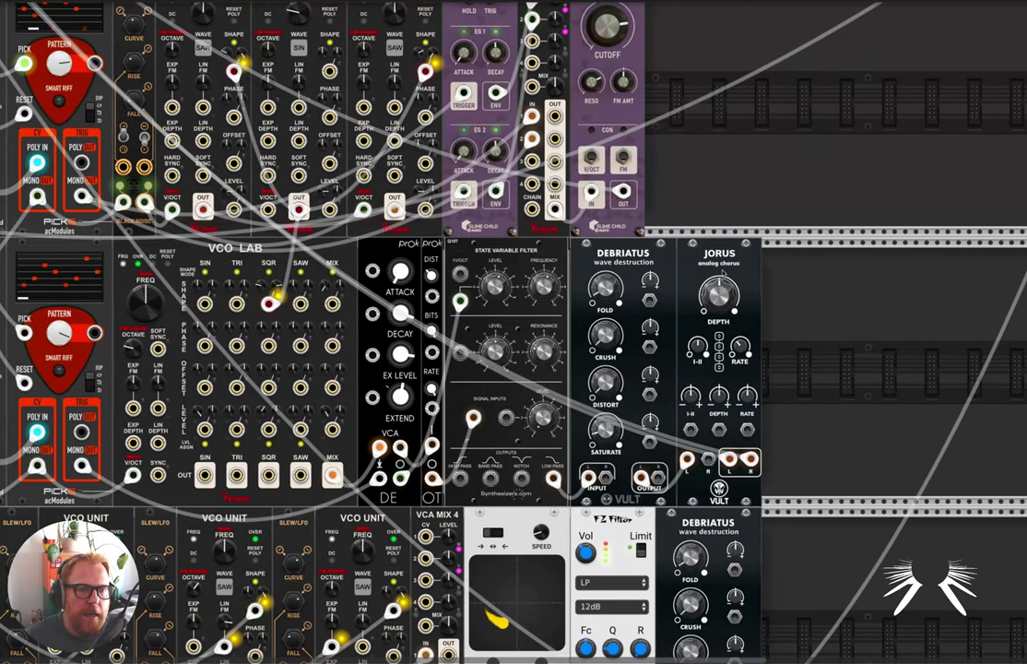
scroll(839, 267, up, 3)
scroll(793, 221, down, 3)
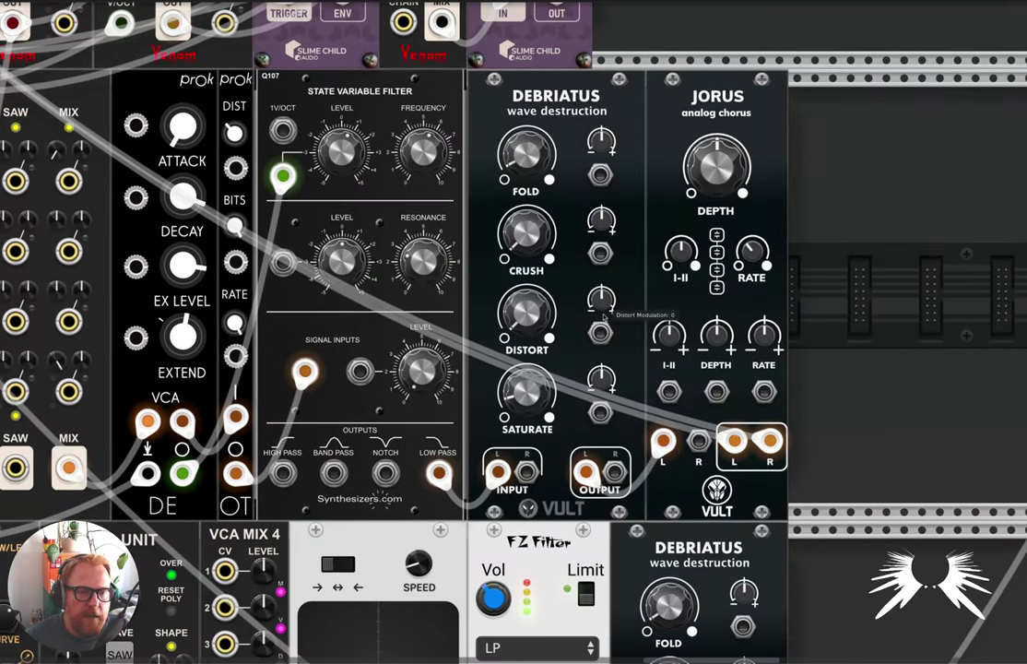
scroll(680, 322, down, 1)
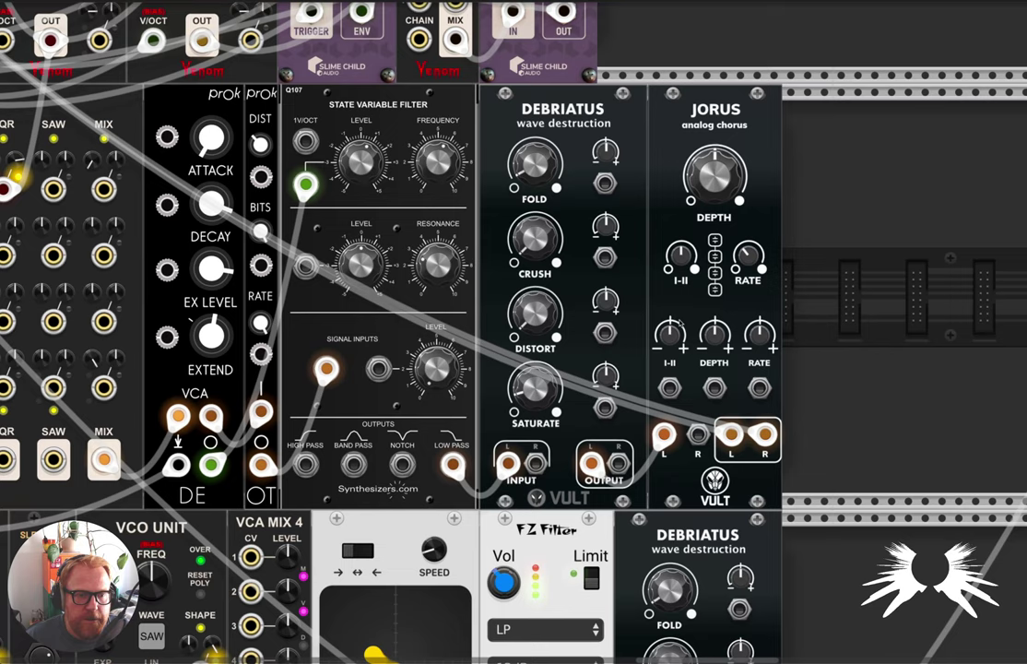
scroll(701, 318, down, 2)
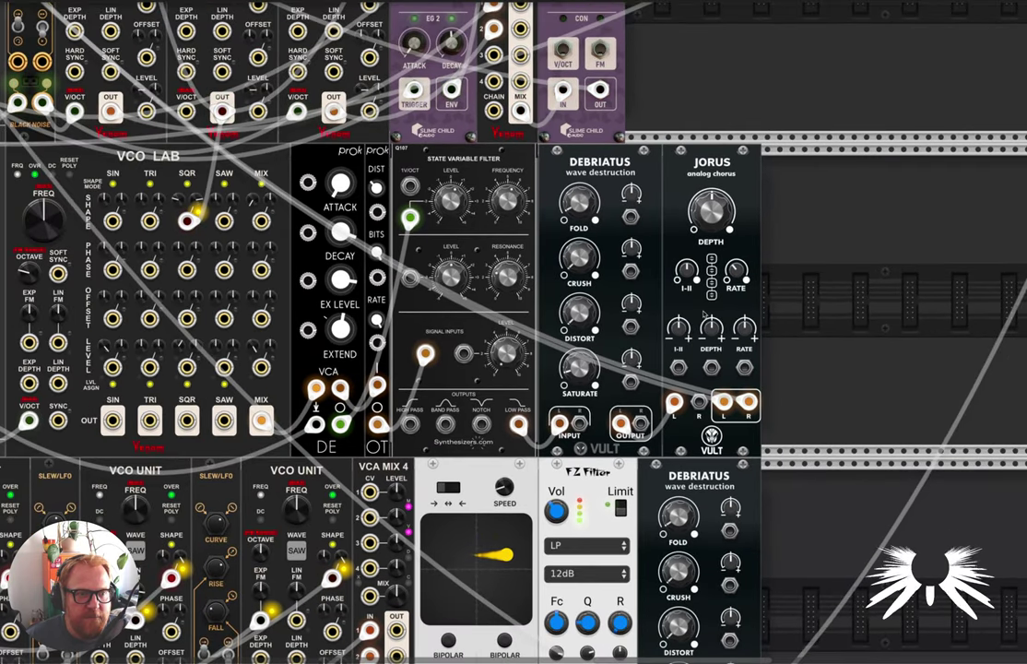
scroll(646, 360, left, 2)
scroll(646, 360, up, 1)
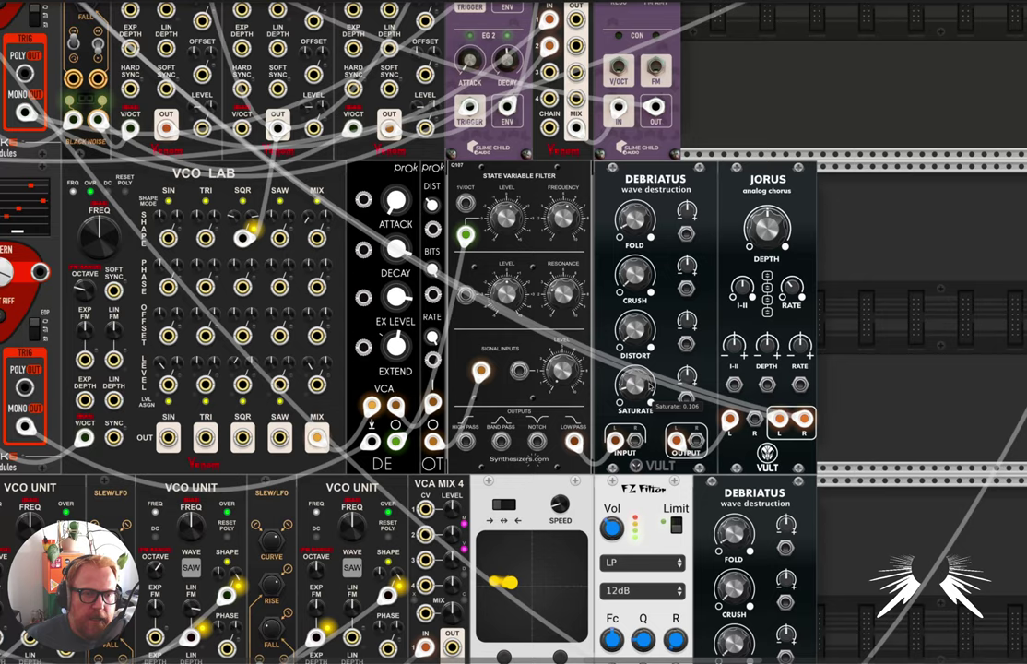
scroll(602, 367, left, 2)
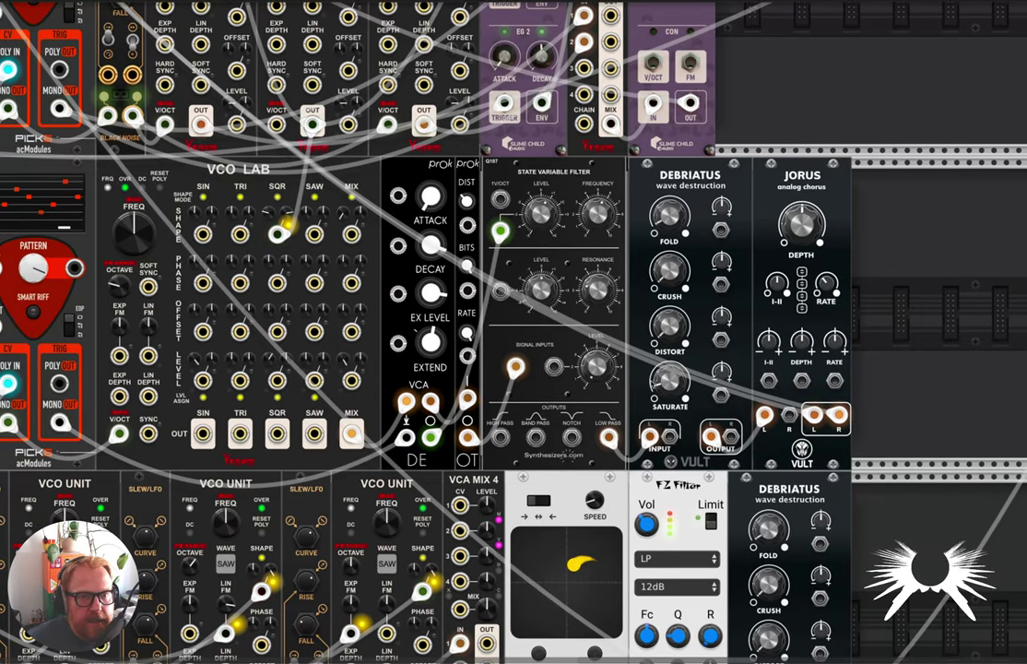
scroll(646, 388, down, 1)
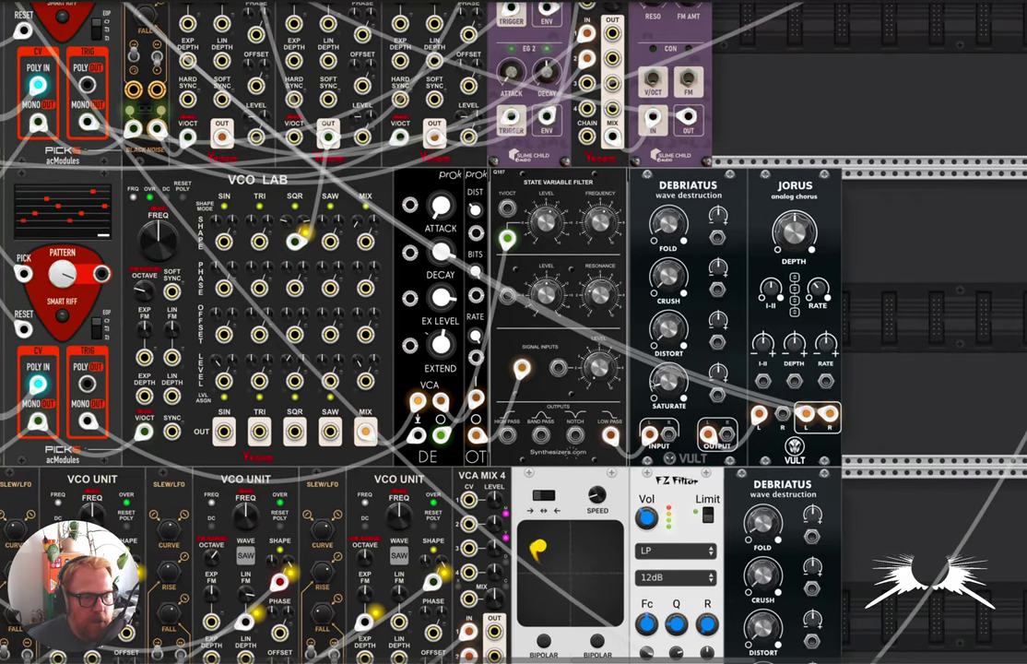
scroll(629, 365, down, 3)
scroll(496, 273, left, 5)
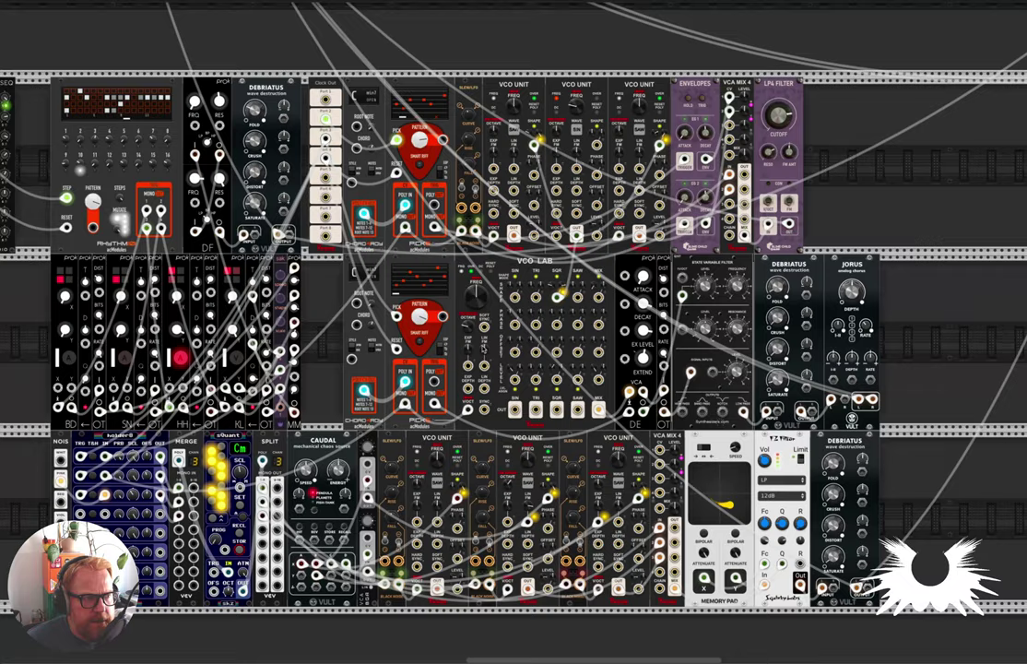
Mute channels 1, 2 and 3 on the MixMaster
scroll(496, 273, up, 1)
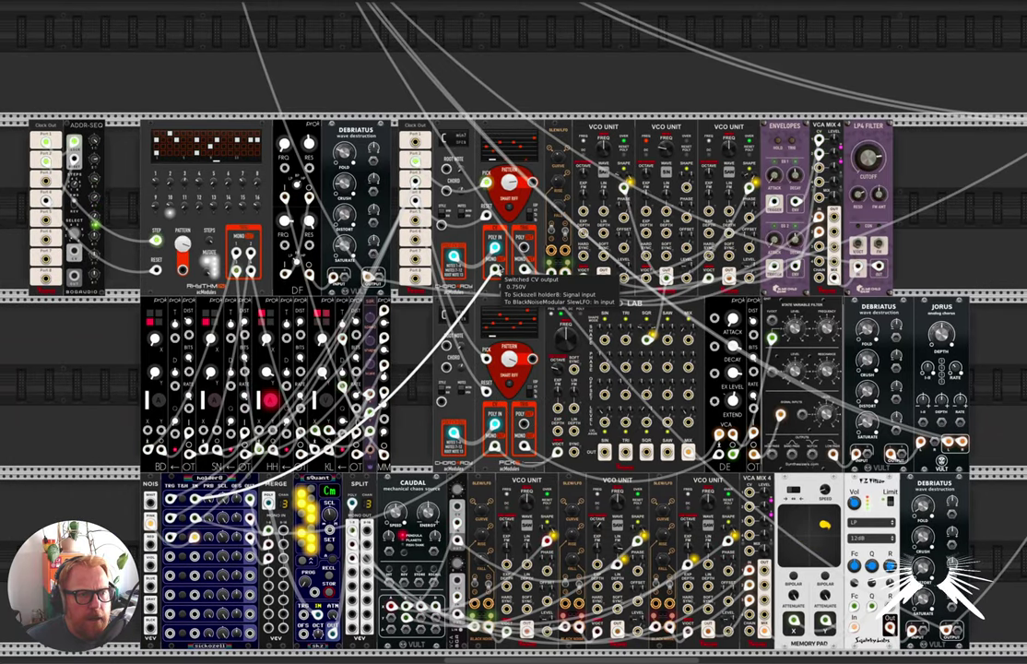
scroll(496, 273, up, 7)
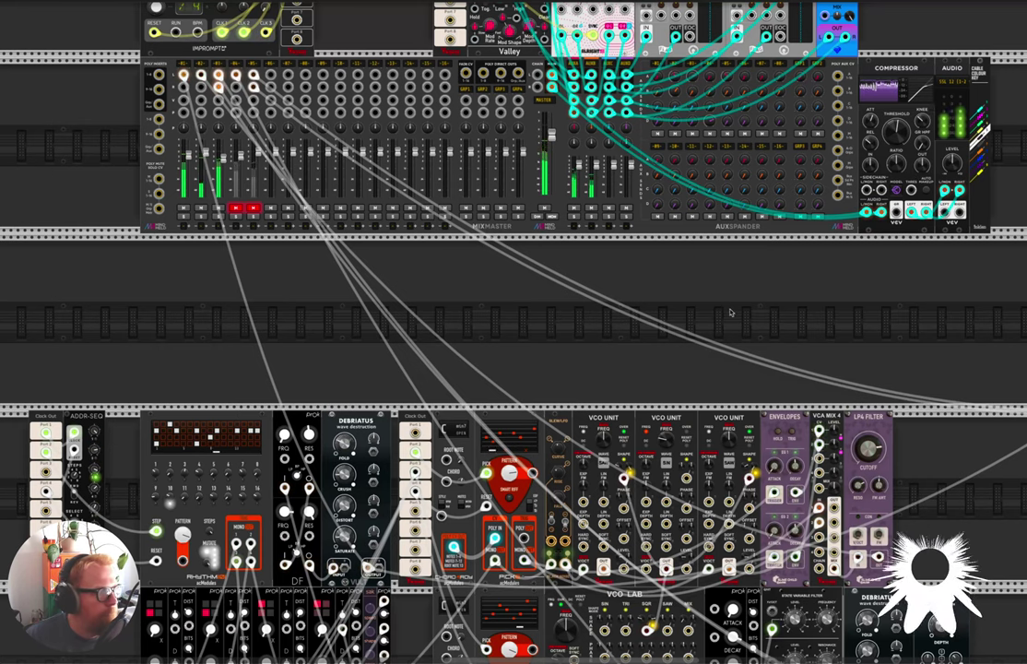
scroll(730, 309, down, 5)
scroll(730, 309, down, 1)
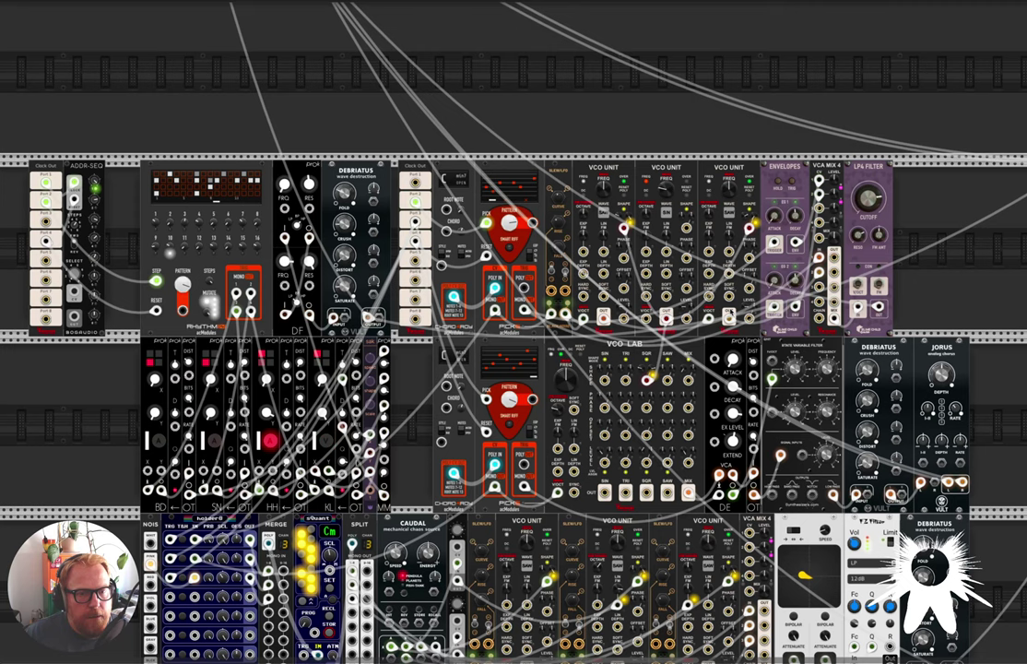
scroll(730, 309, up, 6)
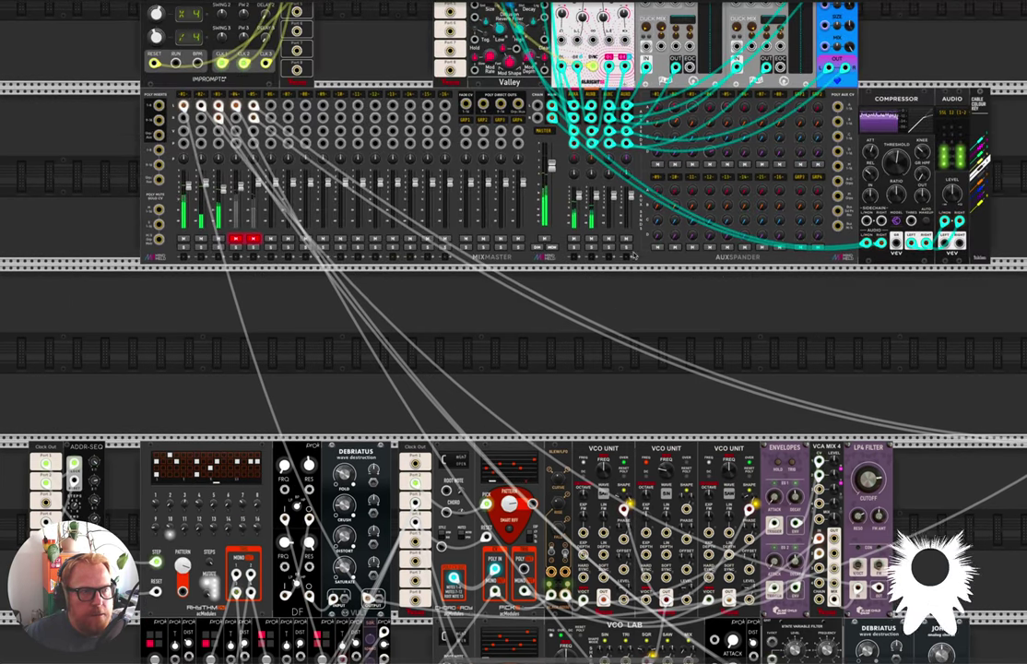
click(201, 239)
click(183, 239)
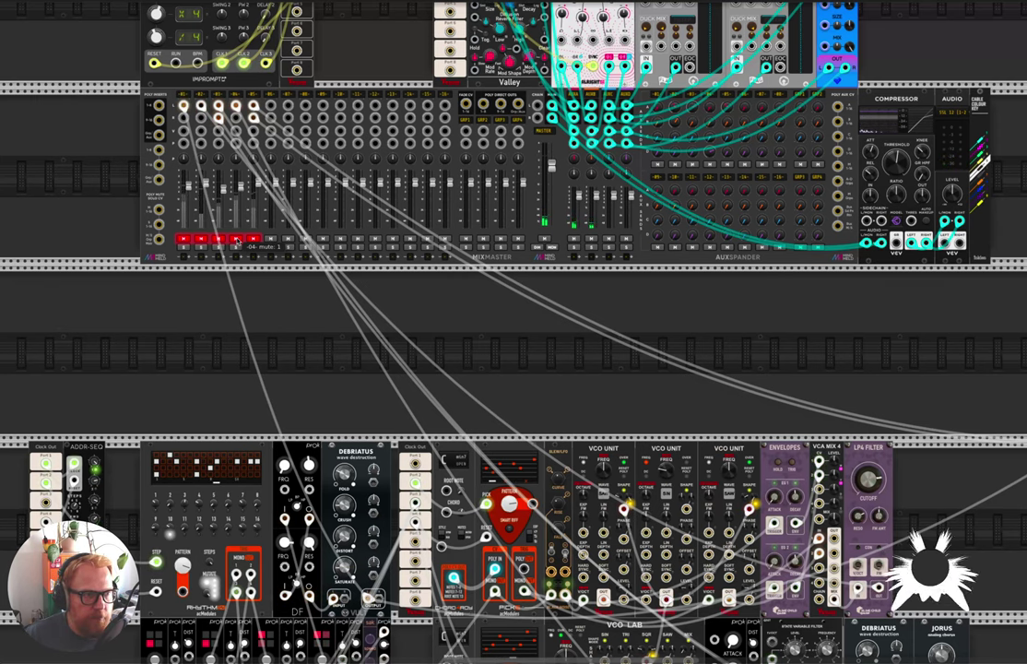
Trace the clock's Port 3 output to the holder8 trigger inputs and the lower PICK6
scroll(338, 338, down, 5)
scroll(338, 337, down, 5)
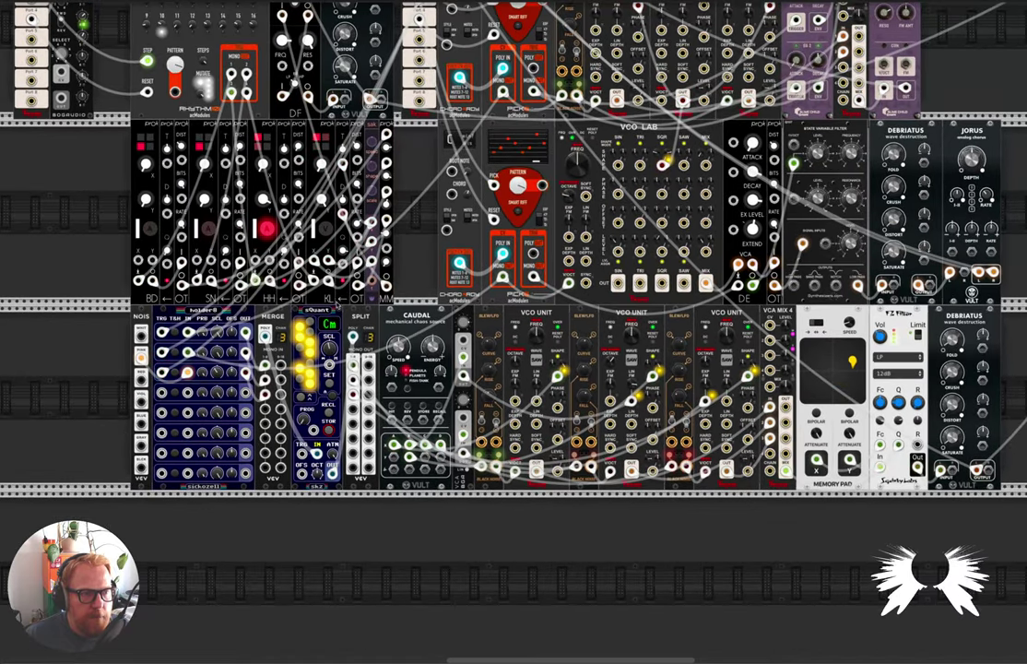
scroll(391, 316, up, 2)
scroll(391, 316, up, 2)
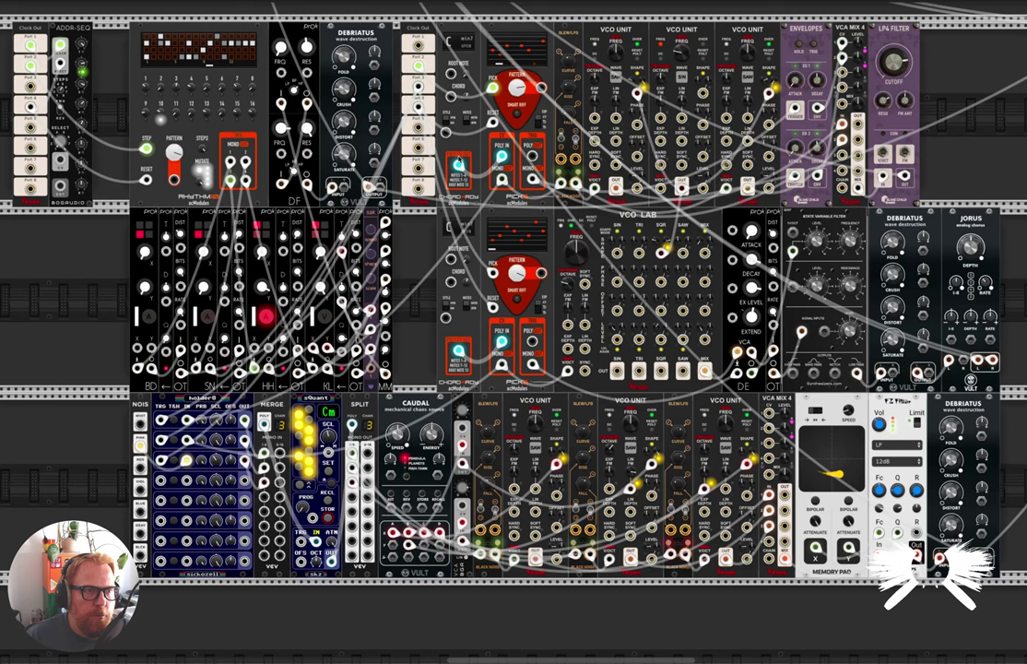
mouse_move(502, 177)
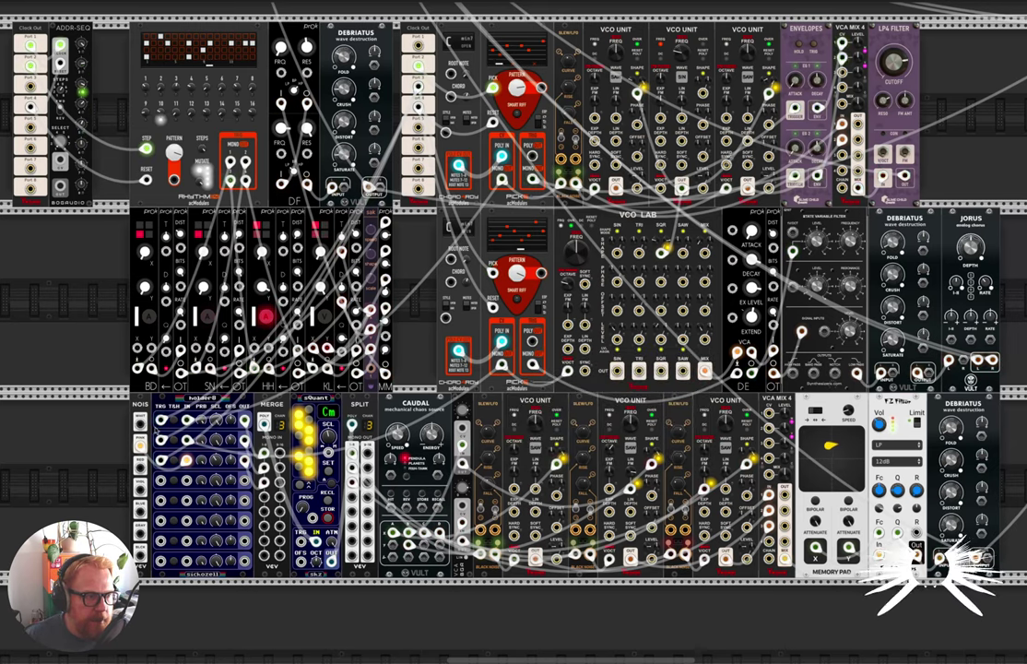
scroll(166, 442, up, 3)
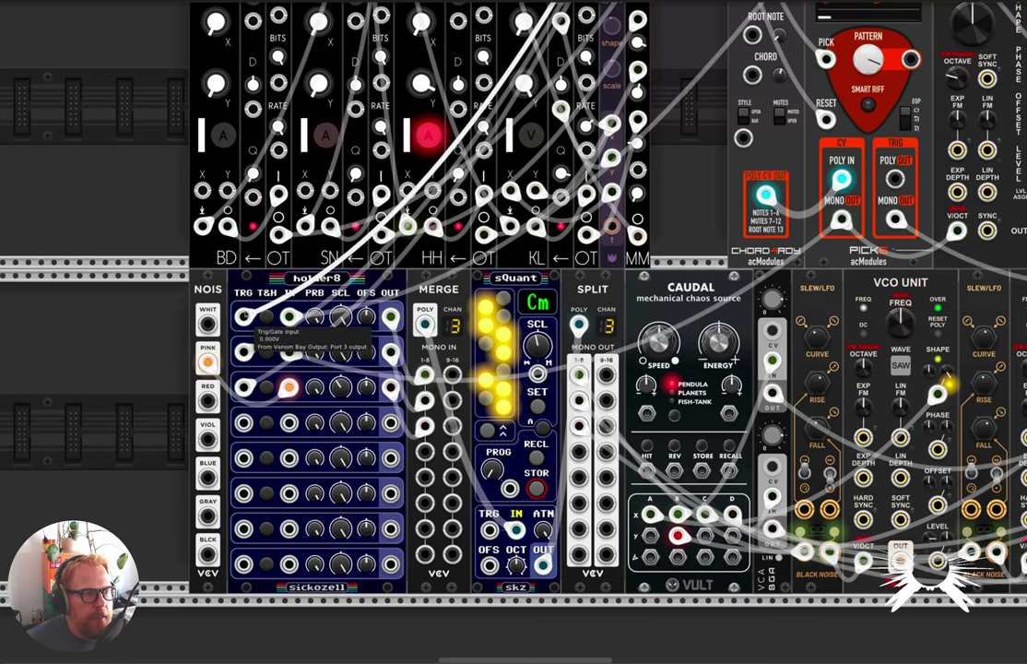
mouse_move(315, 318)
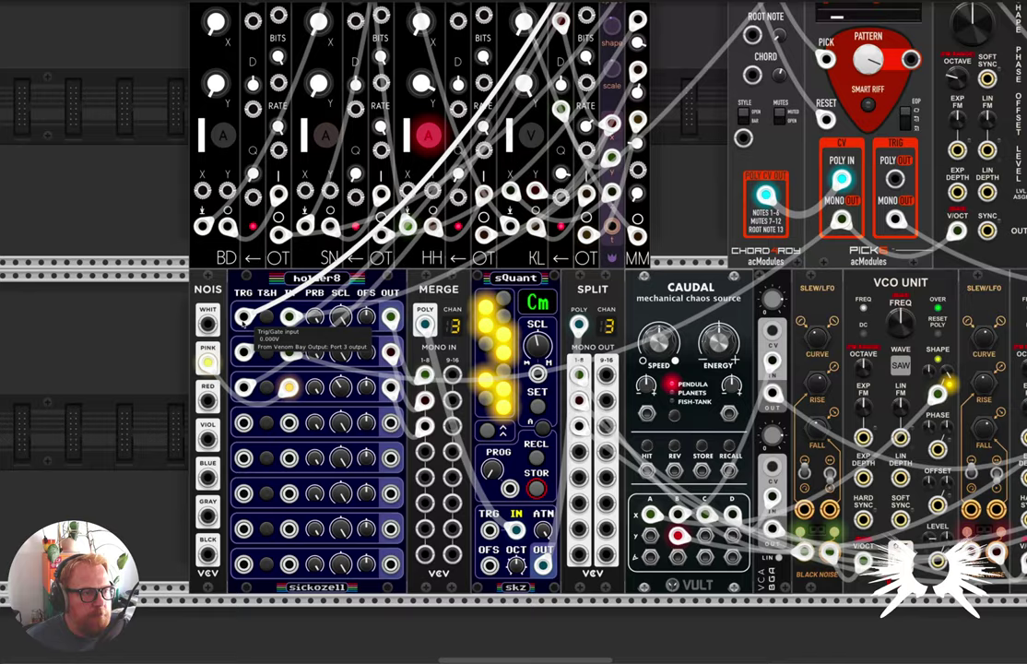
scroll(315, 318, down, 5)
scroll(242, 319, up, 2)
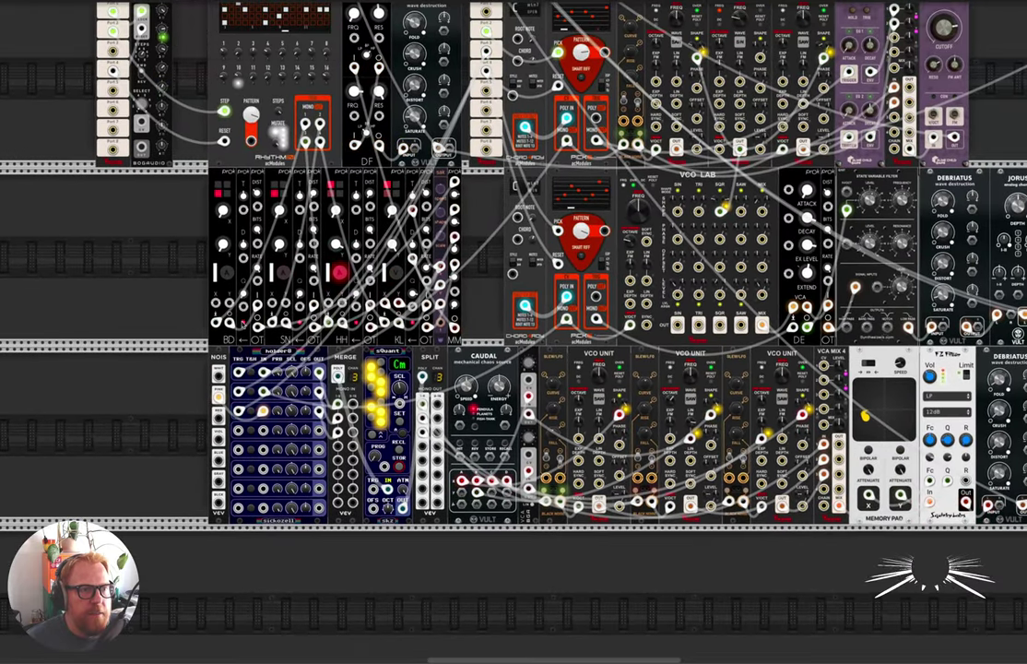
mouse_move(486, 52)
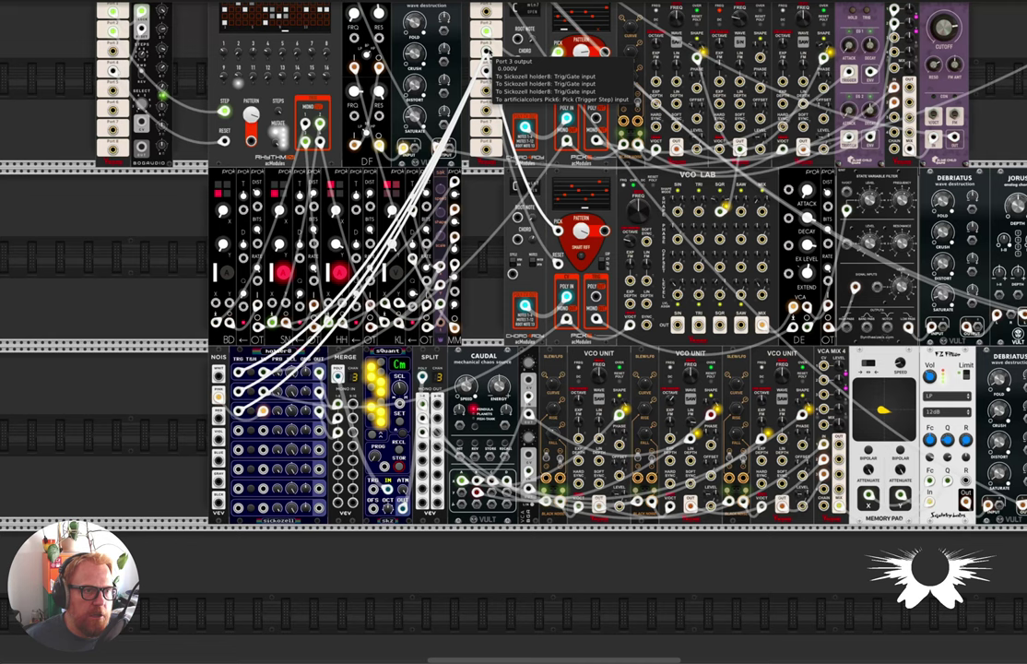
Examine holder8's offset settings, its pink noise signal input and its sample and hold mode
scroll(244, 406, up, 2)
scroll(244, 396, up, 2)
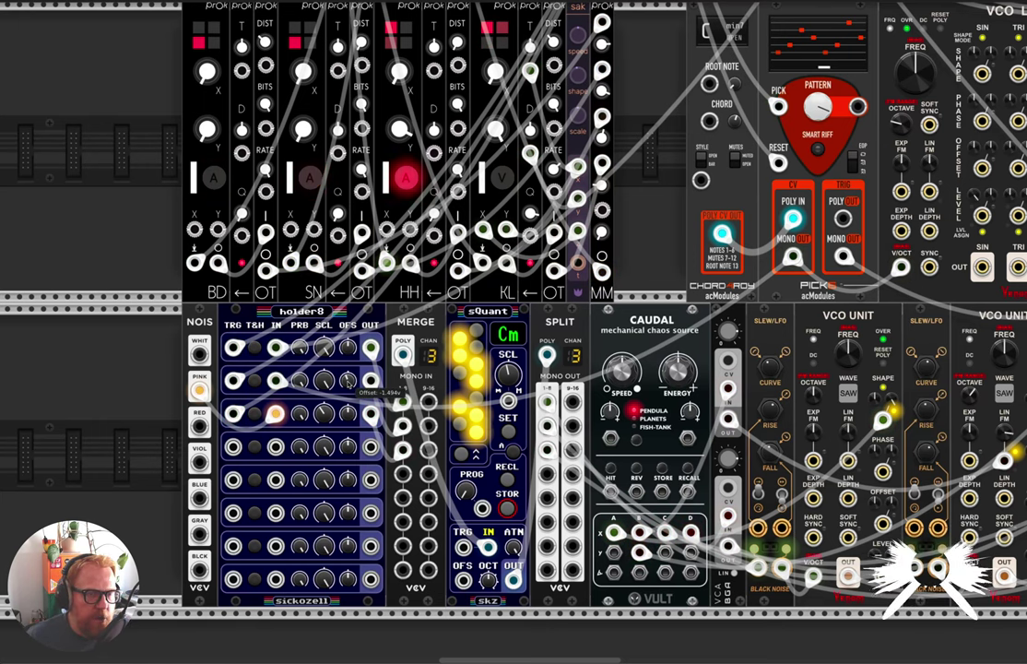
right_click(733, 229)
click(865, 223)
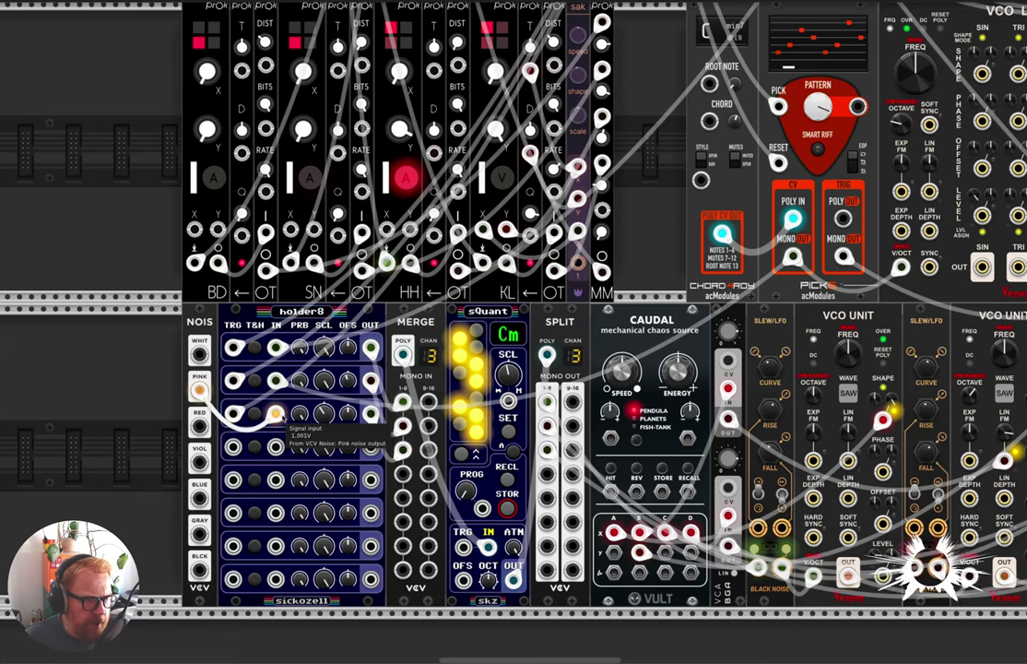
scroll(248, 453, down, 2)
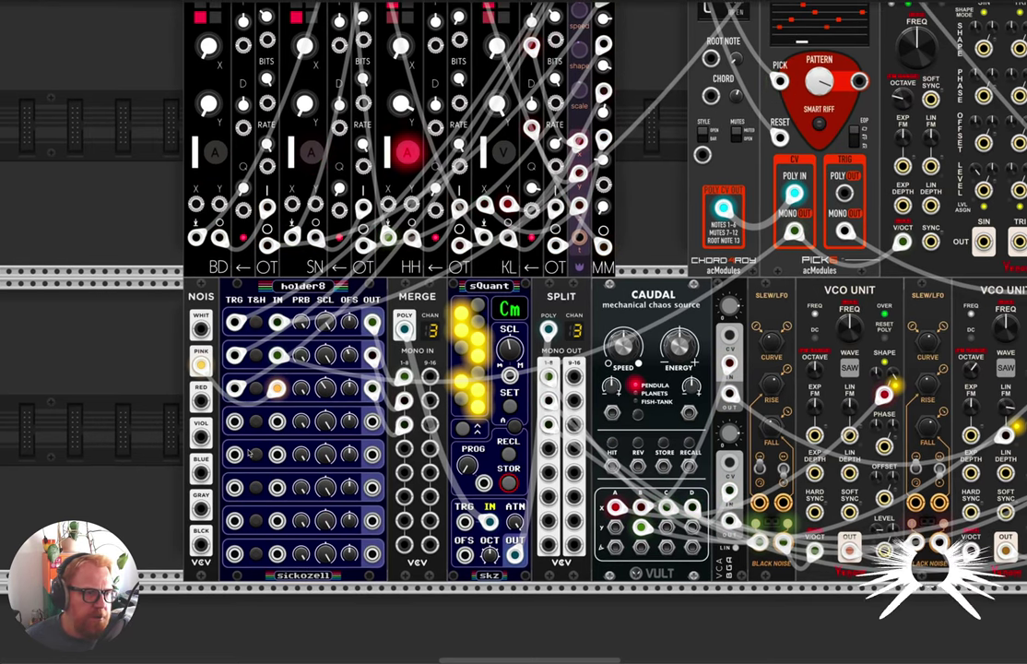
scroll(248, 453, left, 1)
scroll(311, 346, down, 1)
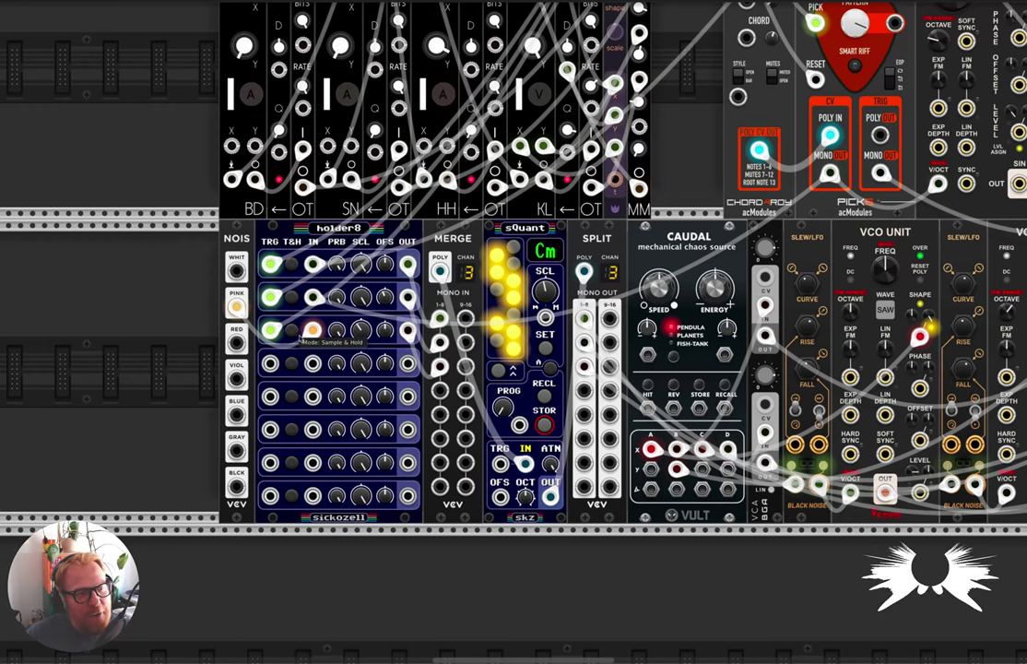
Examine how the three holder8 outputs run through MERGE, sQuant and SPLIT to the SLEW/LFO modules
drag(408, 330, 441, 368)
scroll(441, 368, down, 2)
scroll(441, 368, right, 2)
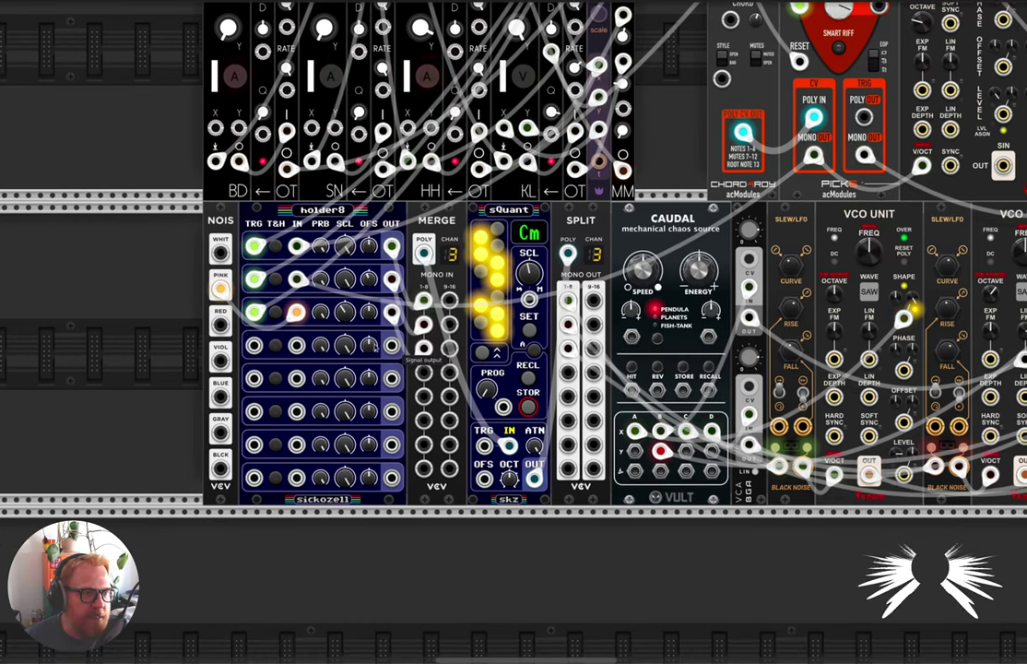
scroll(438, 358, down, 1)
scroll(438, 359, right, 1)
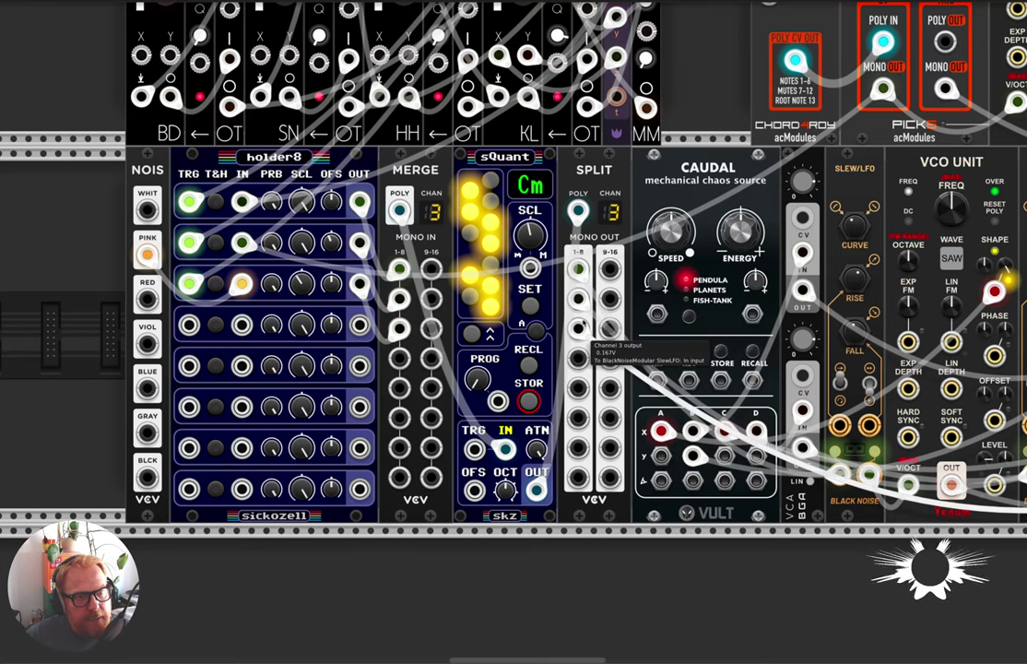
scroll(587, 334, up, 2)
scroll(361, 485, right, 4)
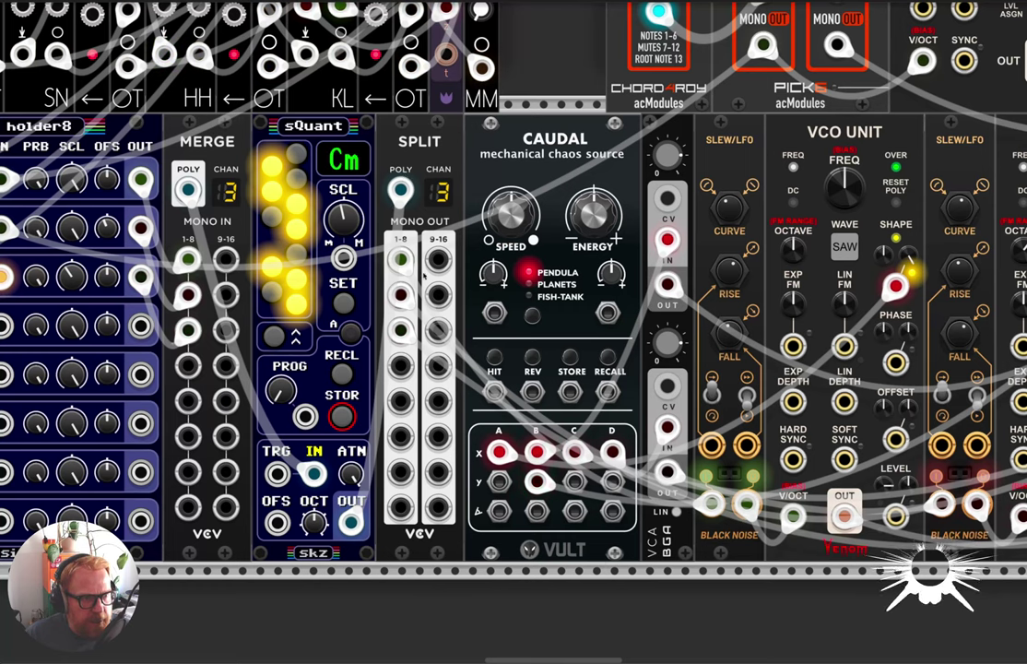
Examine the three VCO UNIT modules and the modulation cables from CAUDAL and the VCA into their shape and FM inputs
scroll(651, 192, right, 4)
scroll(651, 192, down, 1)
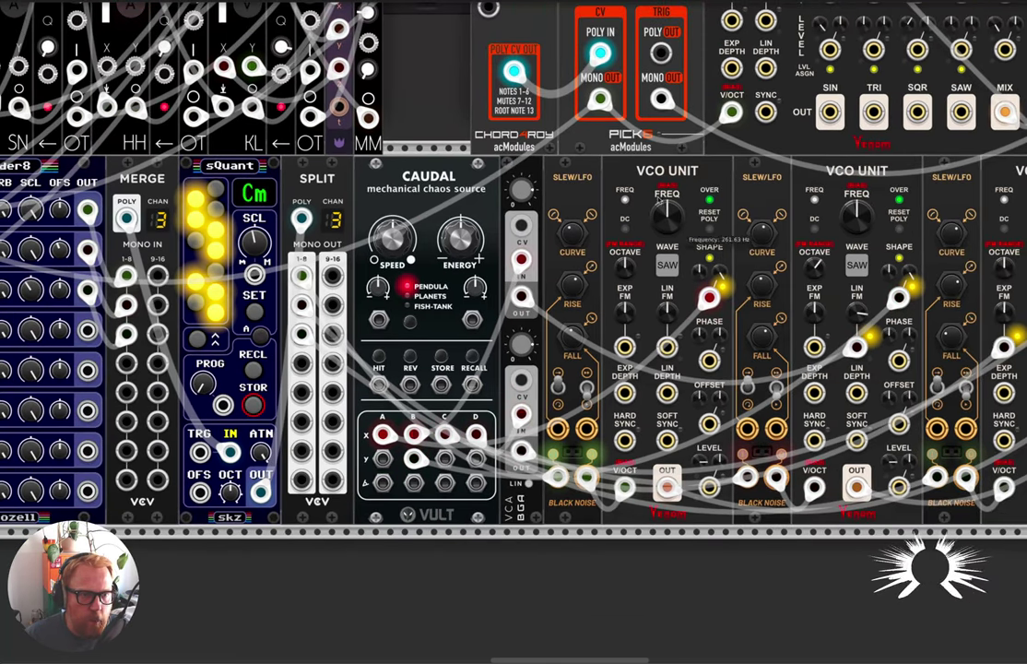
mouse_move(668, 236)
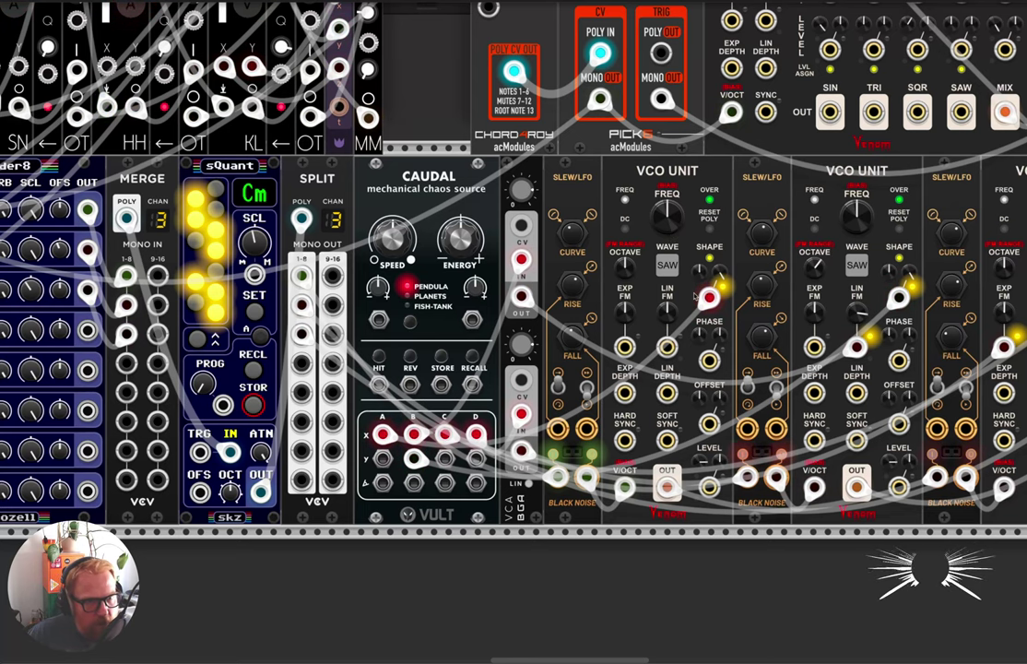
scroll(670, 238, right, 3)
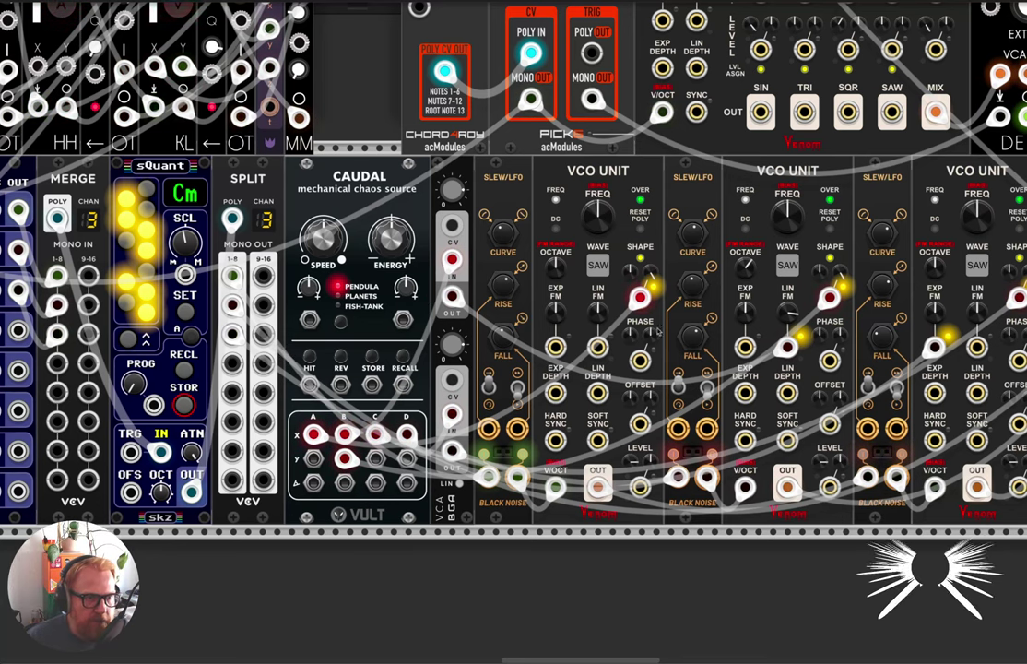
scroll(590, 306, right, 3)
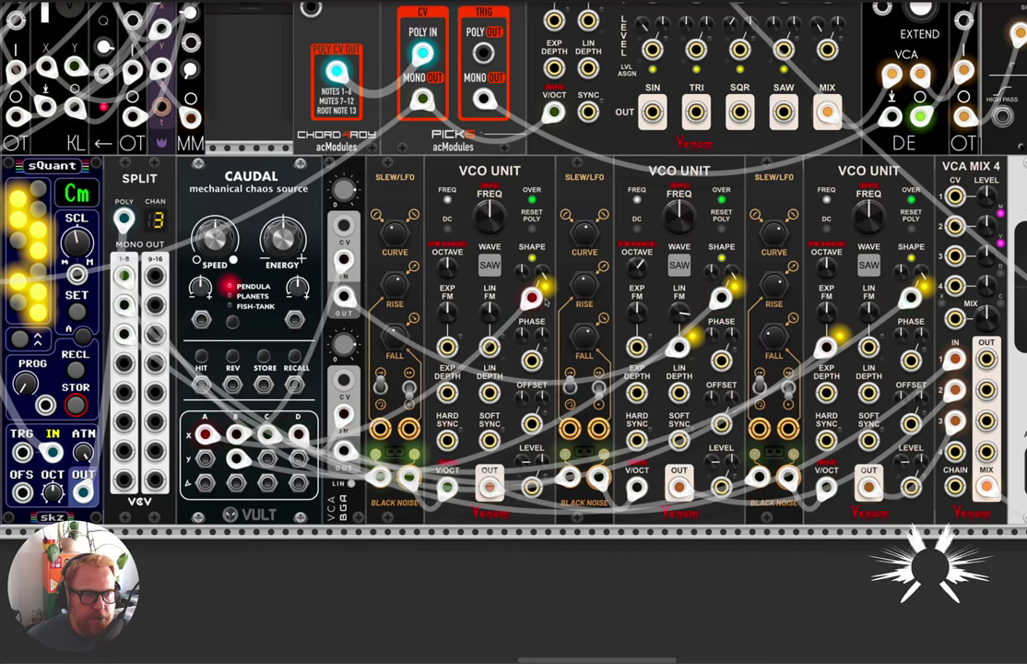
drag(268, 433, 911, 297)
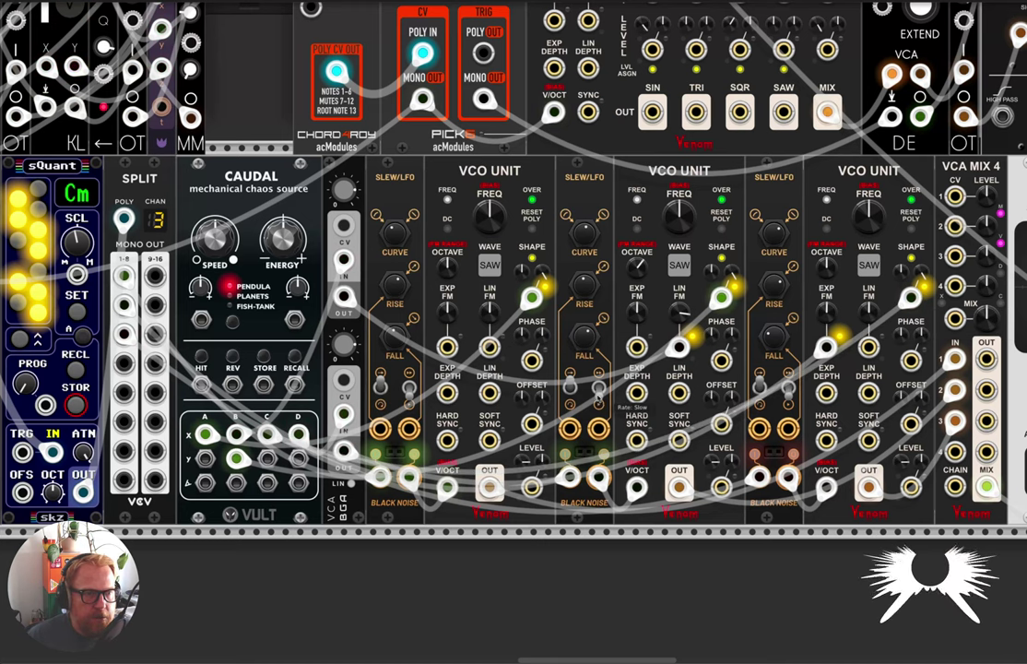
drag(343, 450, 827, 349)
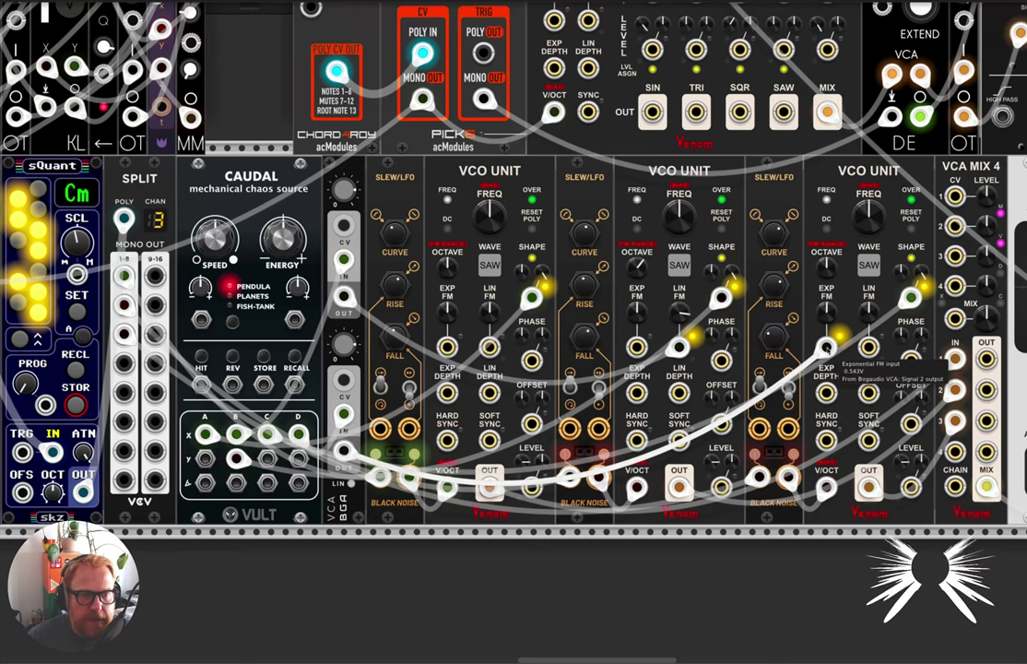
drag(343, 295, 680, 347)
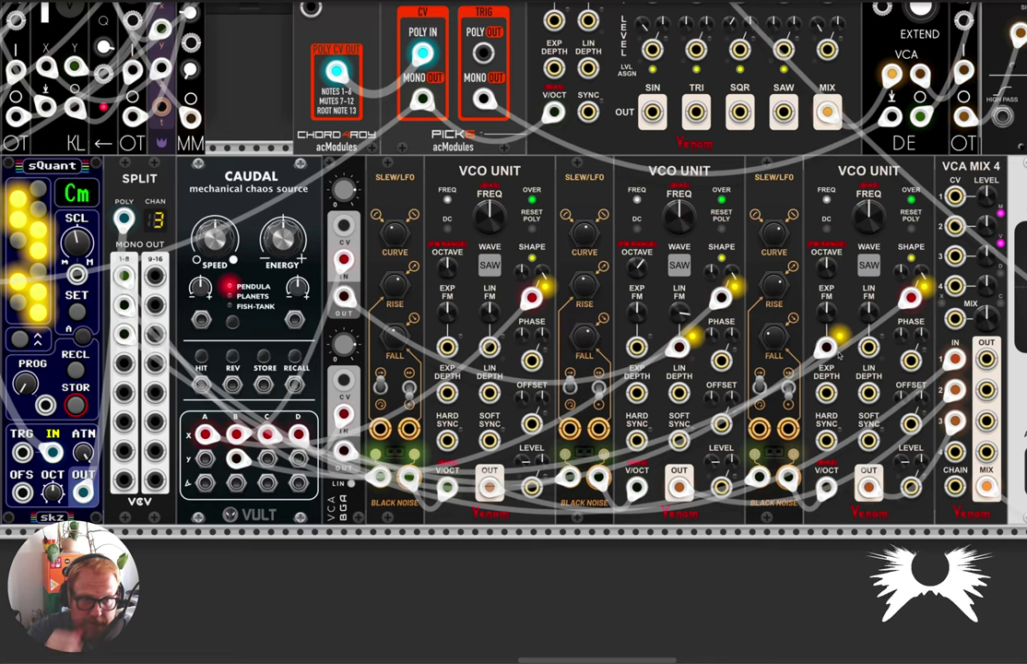
mouse_move(827, 316)
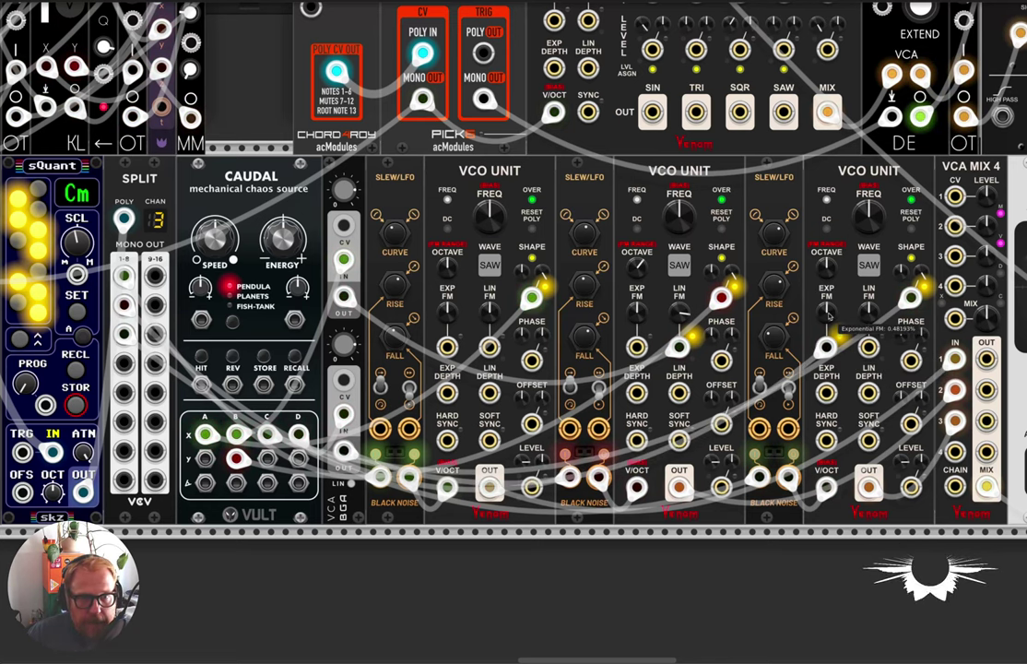
mouse_move(682, 313)
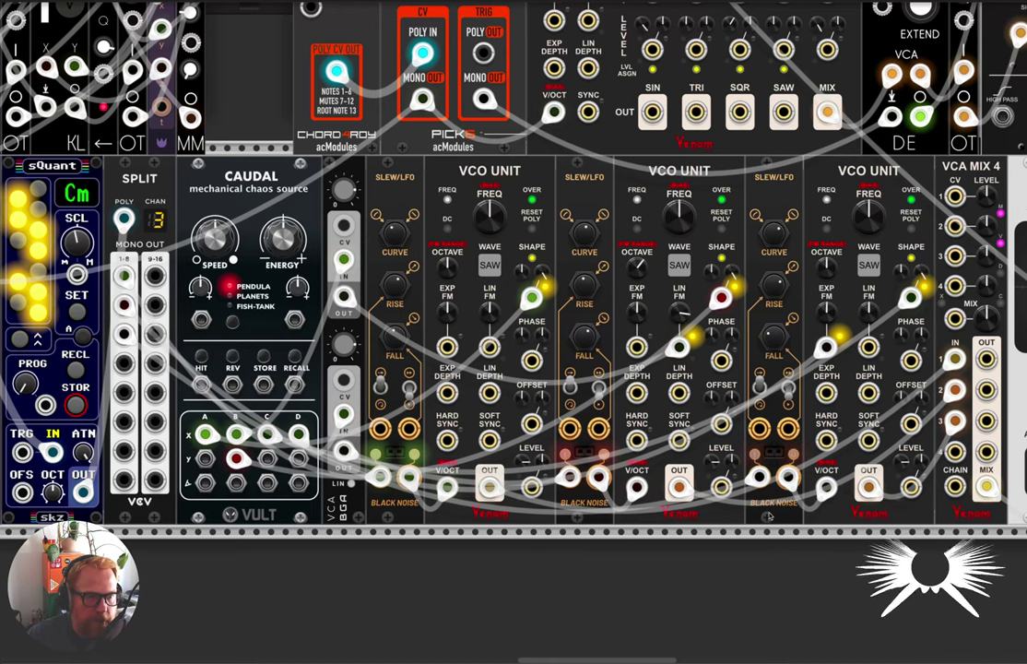
mouse_move(395, 279)
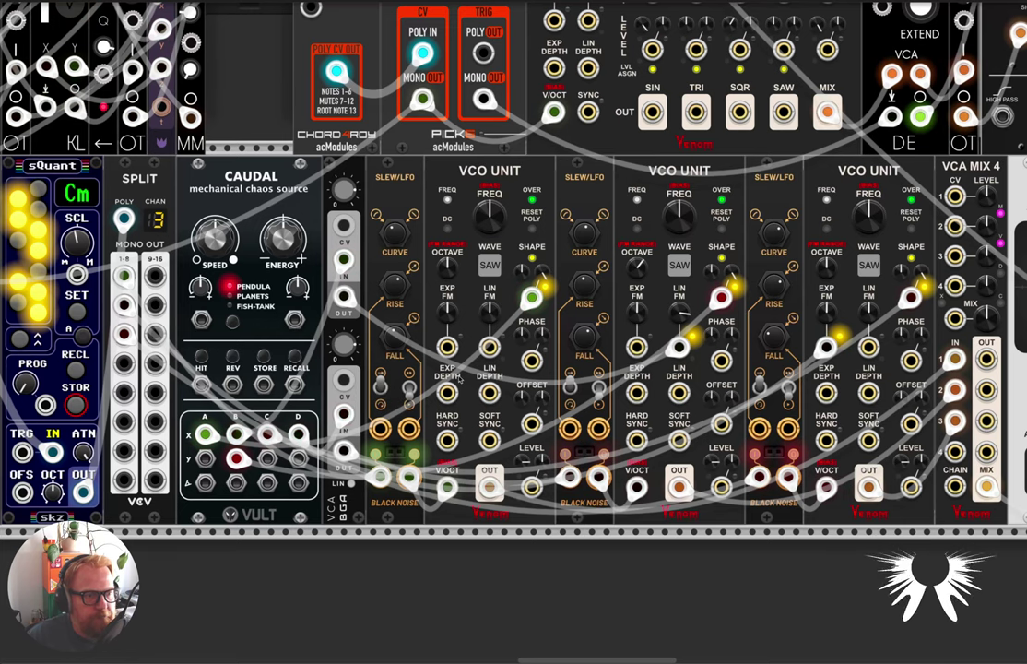
Examine the VCA MIX 4 mix output's path into the FZ Filter and the filter's topology setting
scroll(570, 347, right, 5)
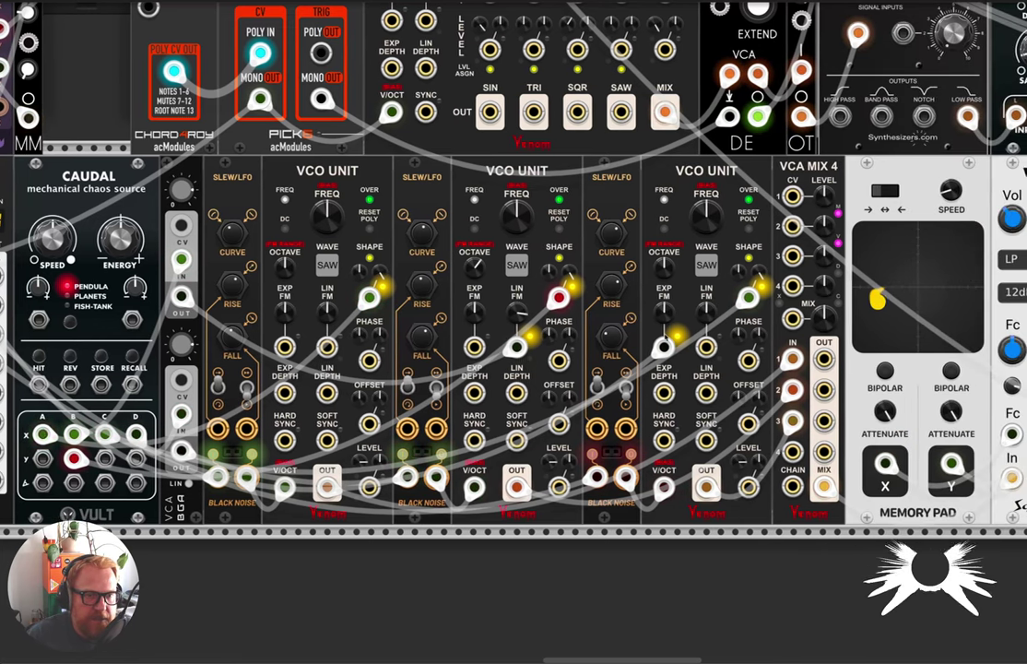
scroll(612, 352, right, 4)
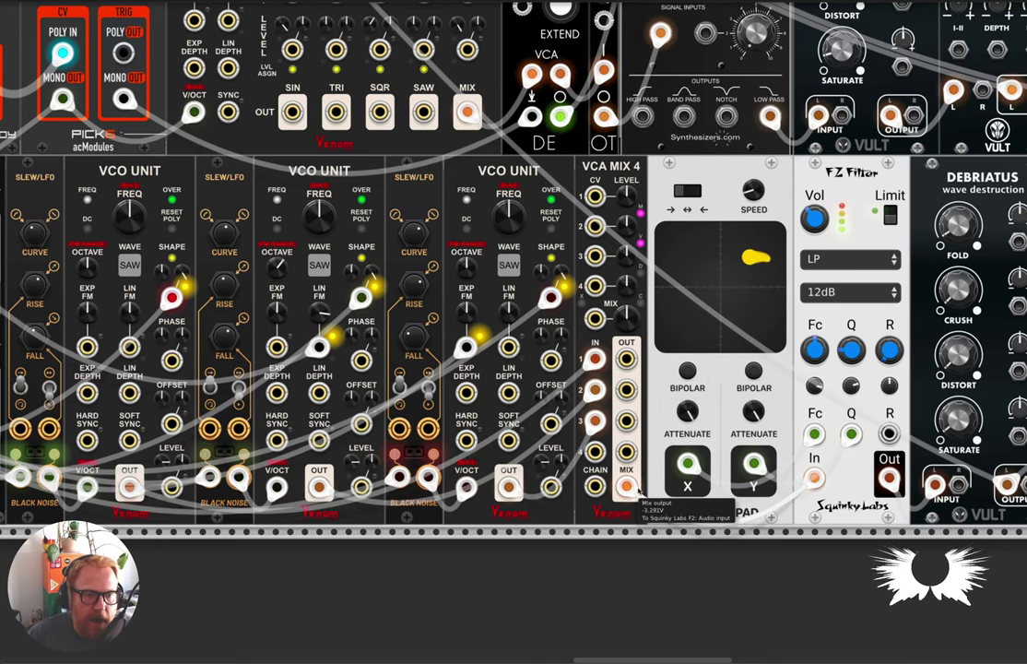
drag(854, 186, 649, 262)
scroll(648, 263, down, 5)
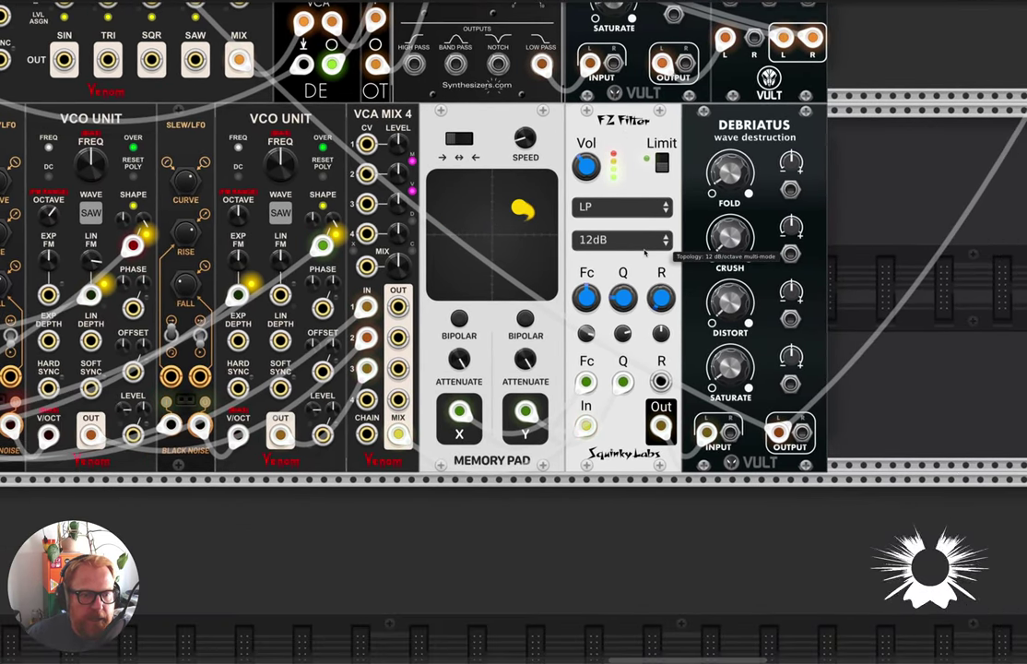
Look up the Memory Pad's module details and check its Y attenuation
scroll(608, 219, up, 3)
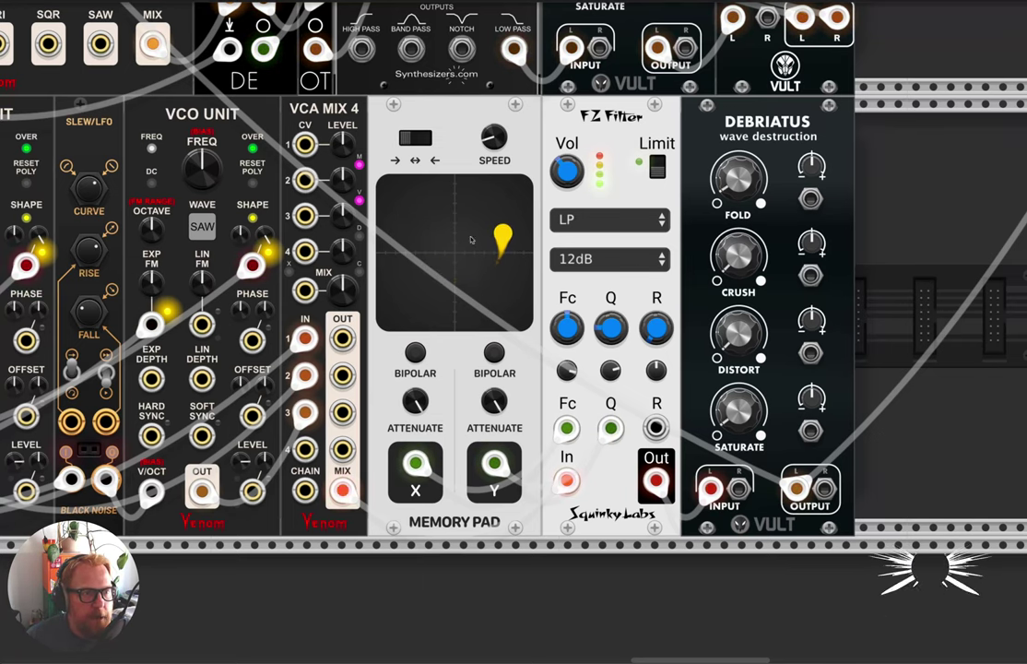
right_click(446, 345)
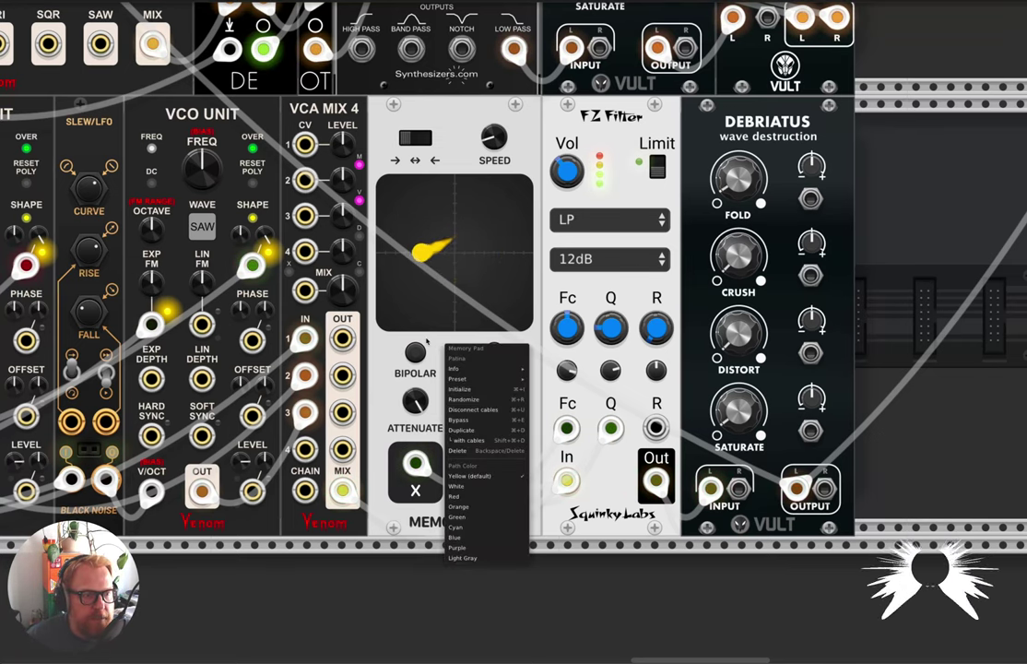
mouse_move(458, 367)
click(381, 348)
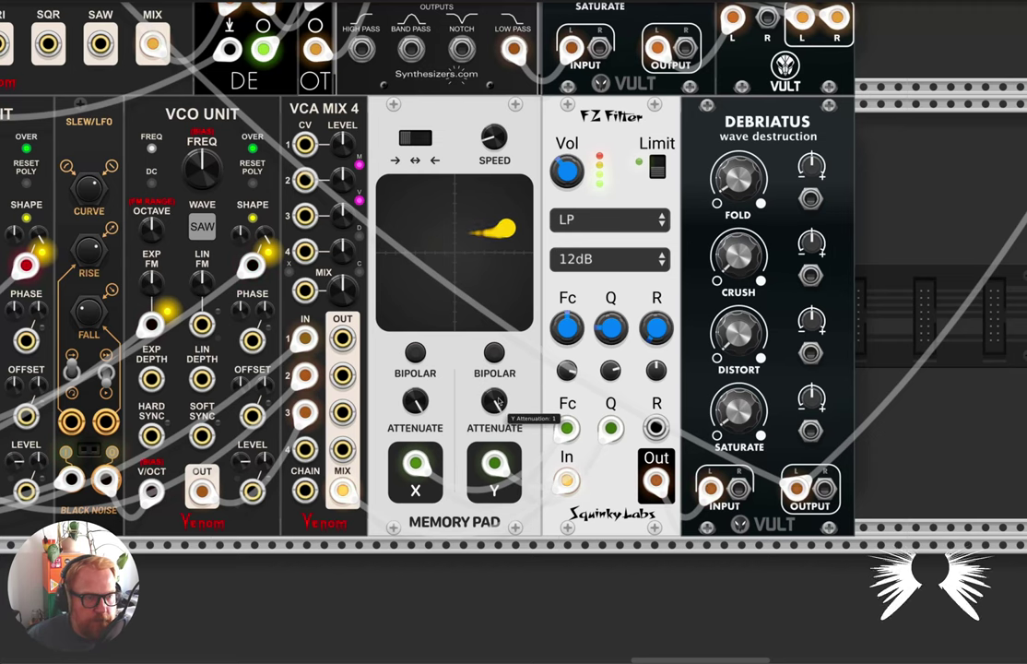
Duplicate the Memory Pad module into the empty row beneath it and delete the copy
scroll(470, 410, down, 2)
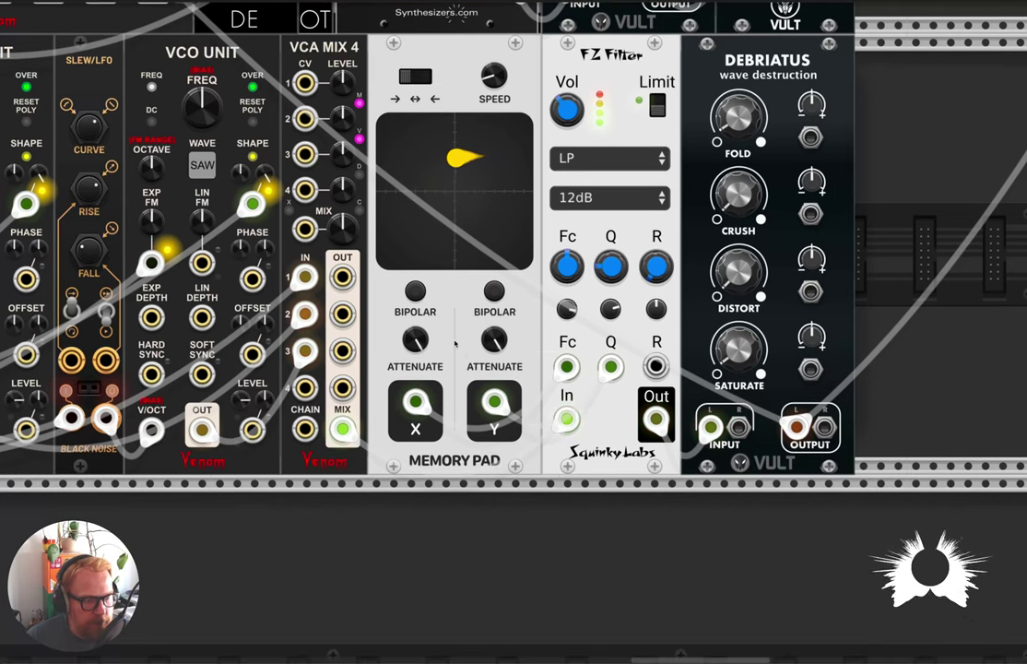
key(ctrl+d)
drag(598, 134, 428, 571)
scroll(461, 558, down, 5)
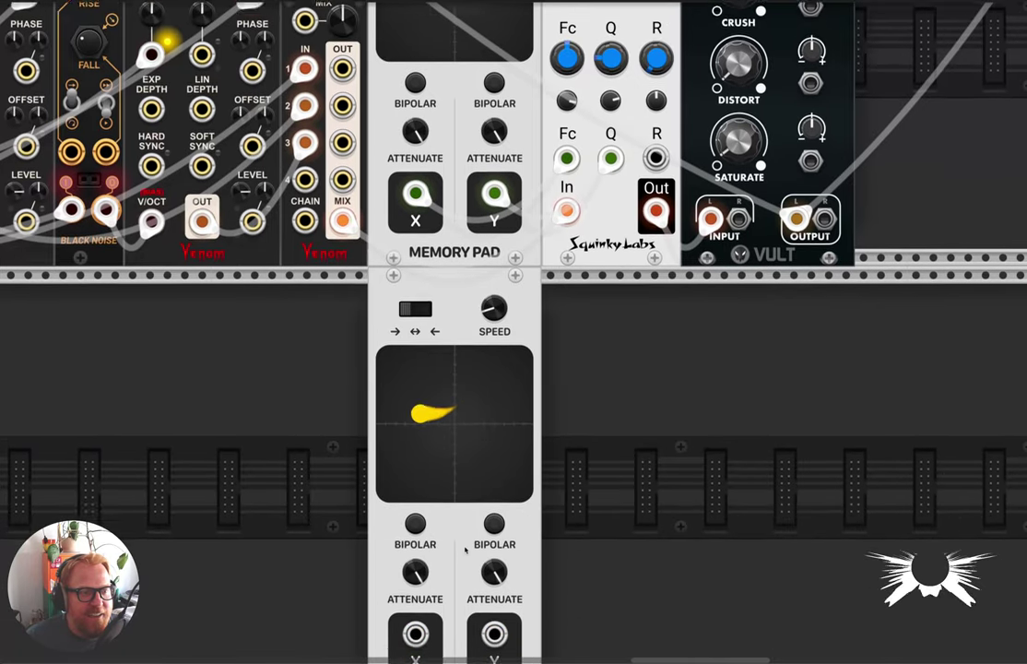
scroll(433, 359, down, 1)
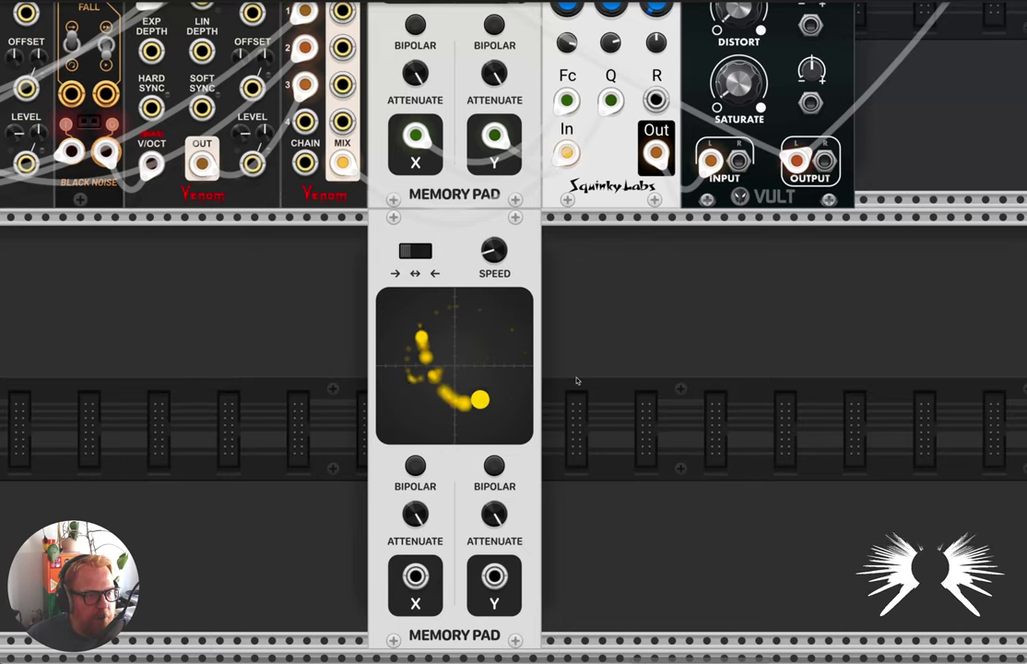
drag(575, 380, 467, 464)
key(Delete)
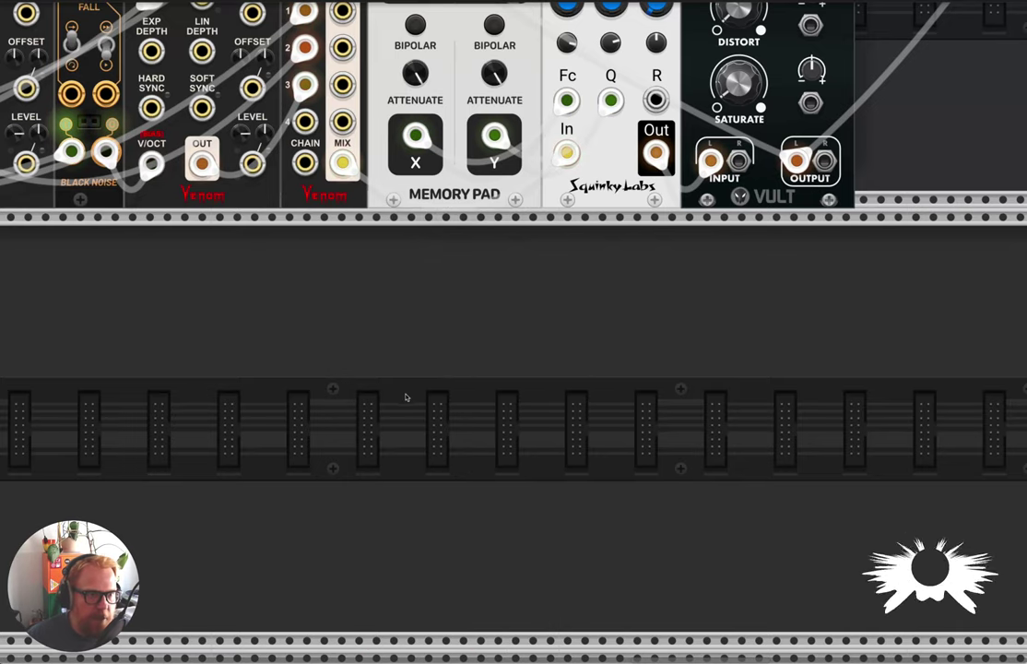
Add a Venom Mouse Pad module and a VCV Scope module in the empty rack space beside Debriatus
scroll(408, 394, up, 5)
scroll(605, 402, right, 4)
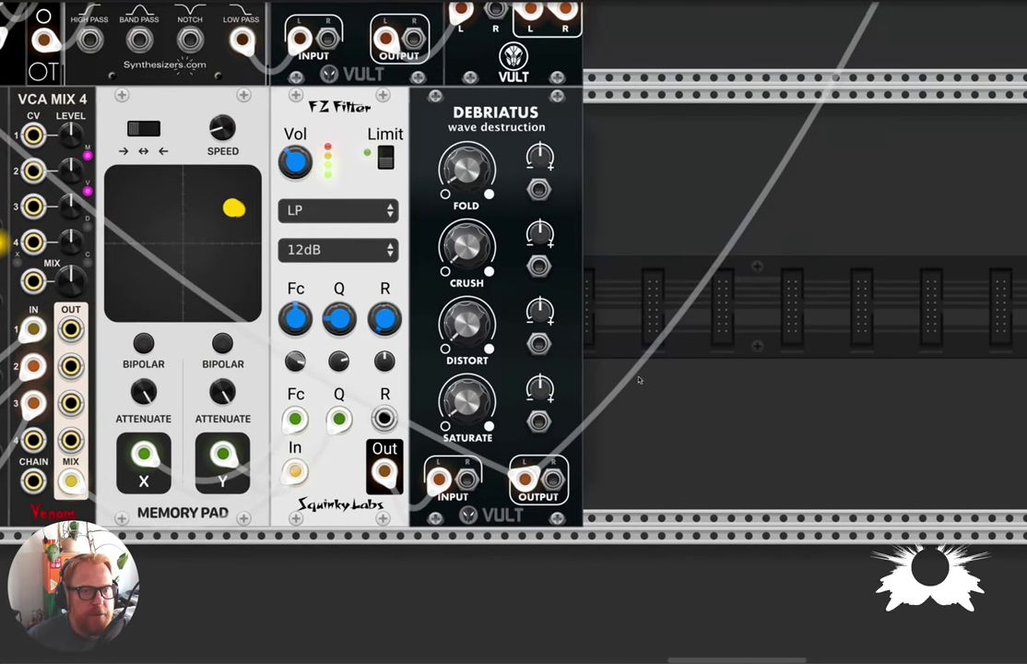
right_click(650, 223)
text(mouse)
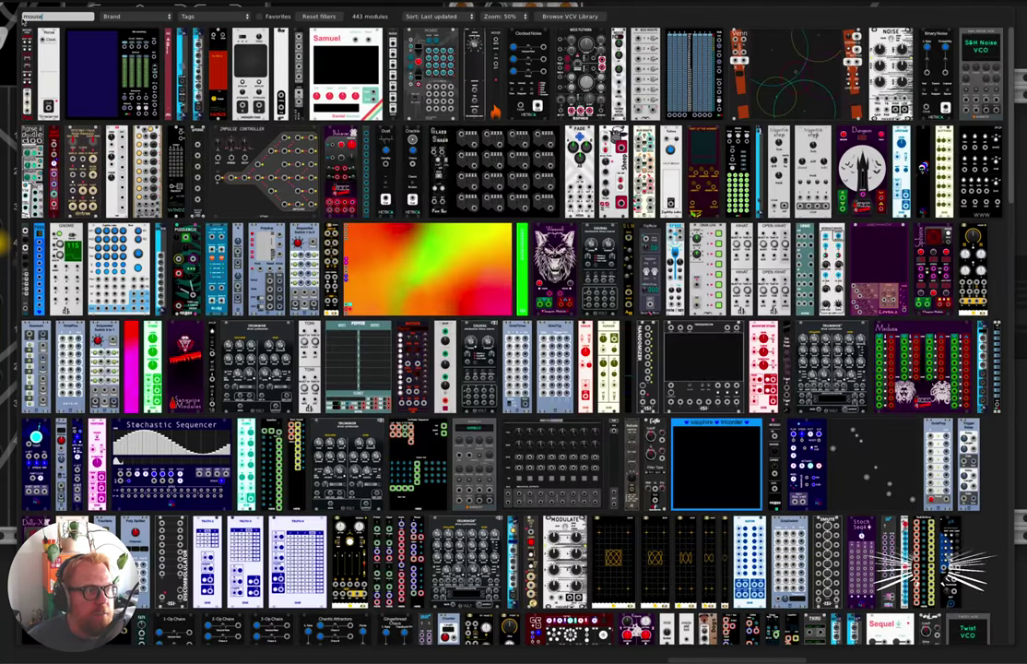
key(Return)
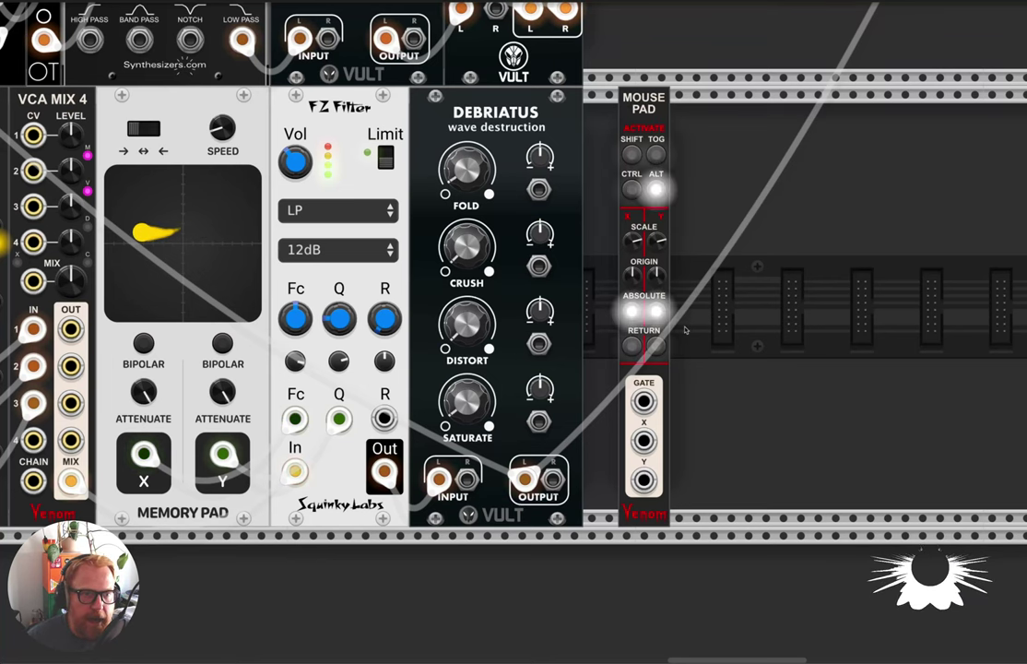
right_click(759, 285)
text(scope)
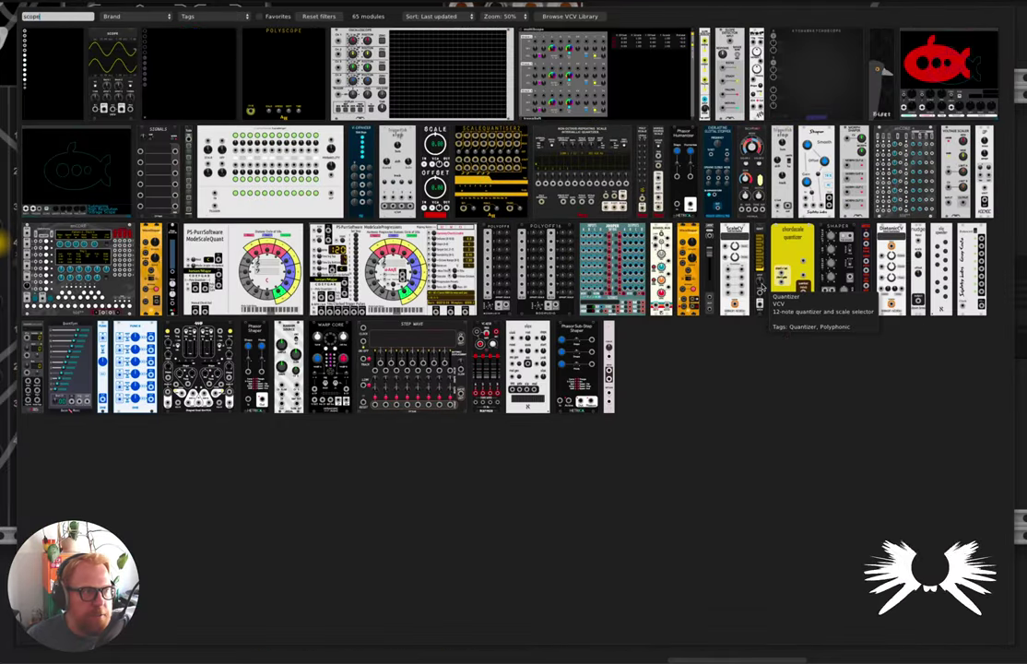
key(Escape)
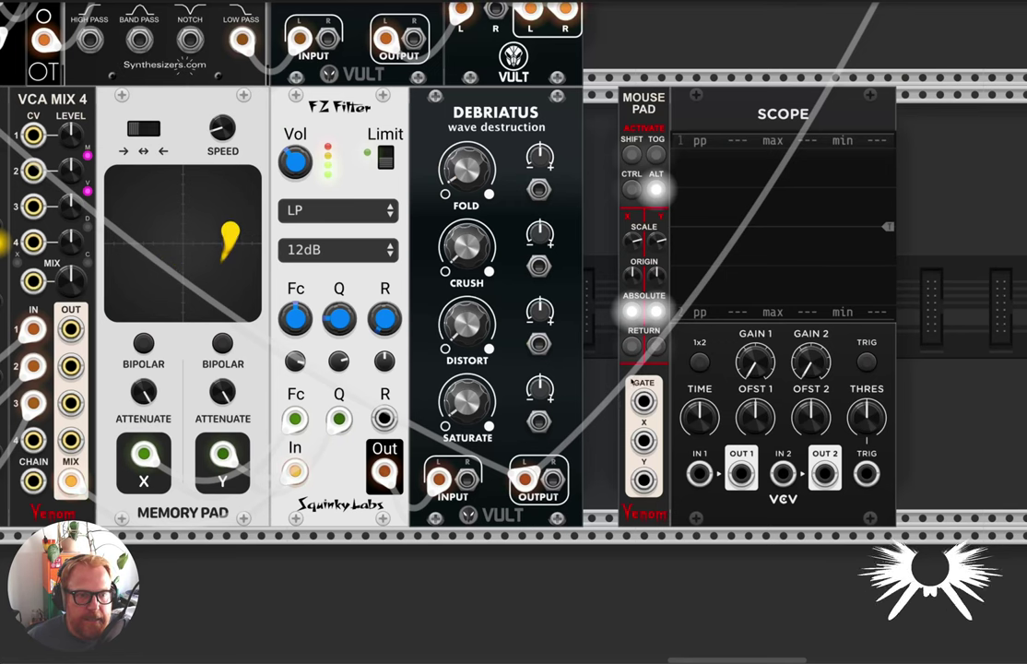
Patch the Mouse Pad's X and Y outputs into the Scope's two inputs and enable all four activation options: Shift, Tog, Ctrl and Alt
mouse_move(645, 442)
mouse_down()
mouse_move(698, 475)
mouse_move(787, 480)
mouse_up()
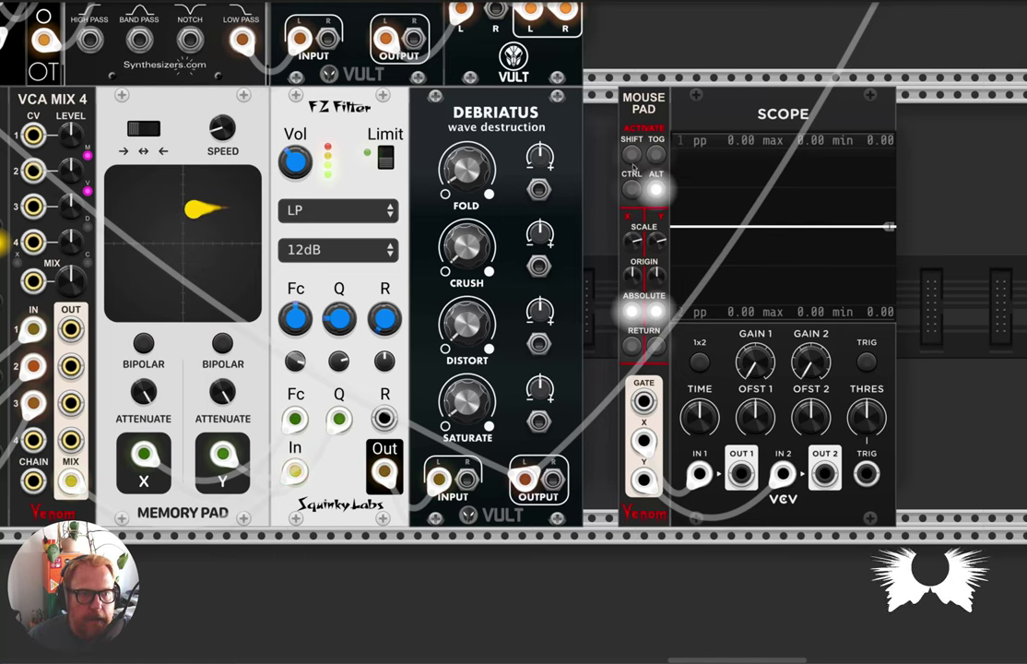
click(631, 154)
click(656, 154)
click(632, 189)
click(655, 189)
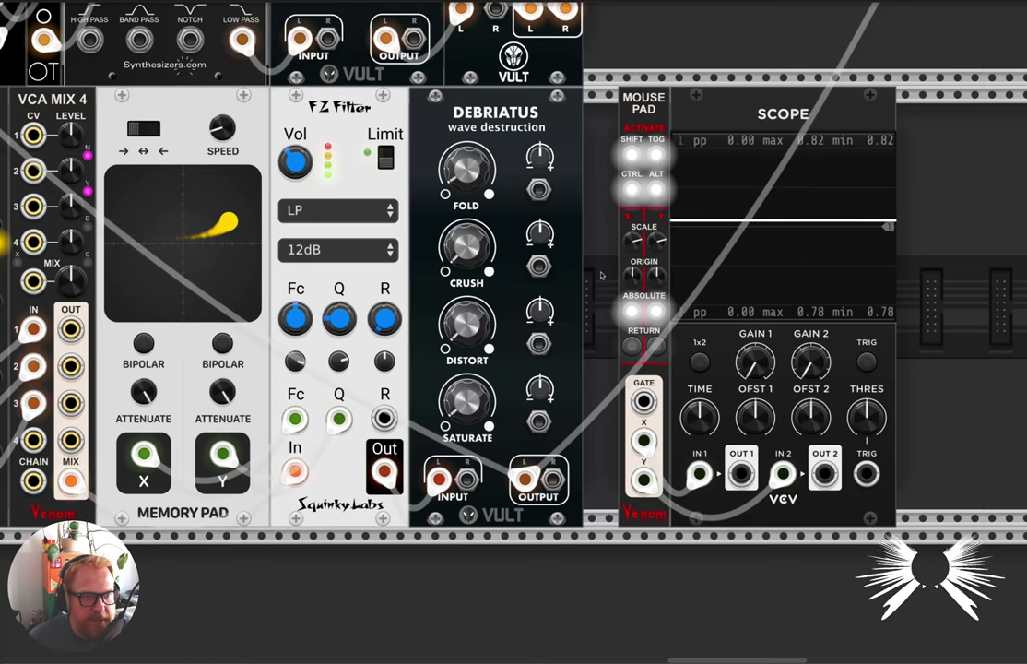
Delete the Mouse Pad and Scope modules from the rack
scroll(602, 274, left, 2)
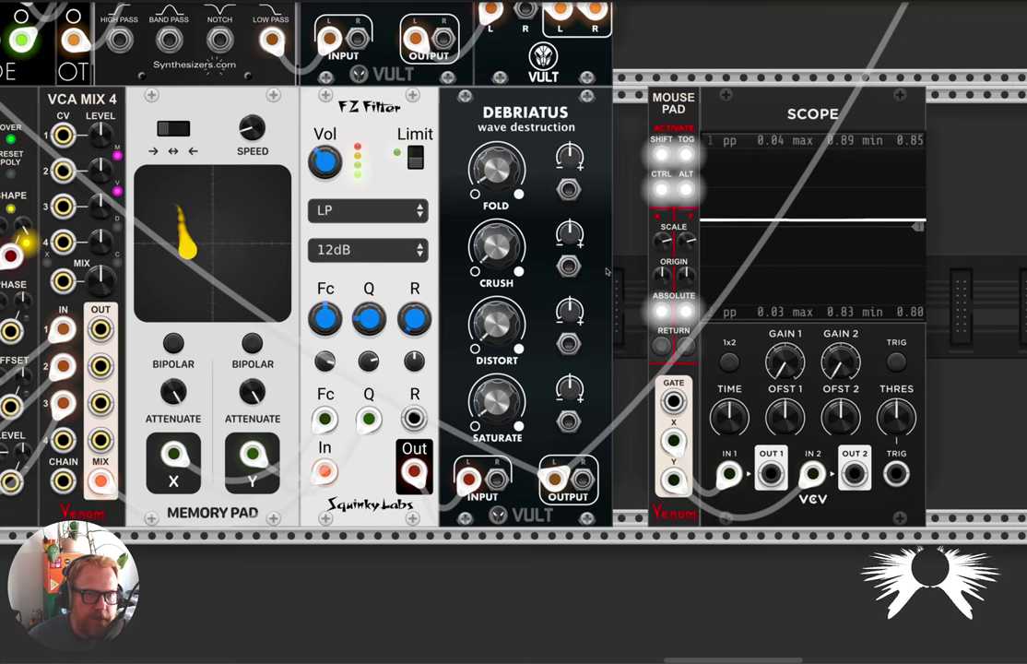
scroll(602, 274, left, 2)
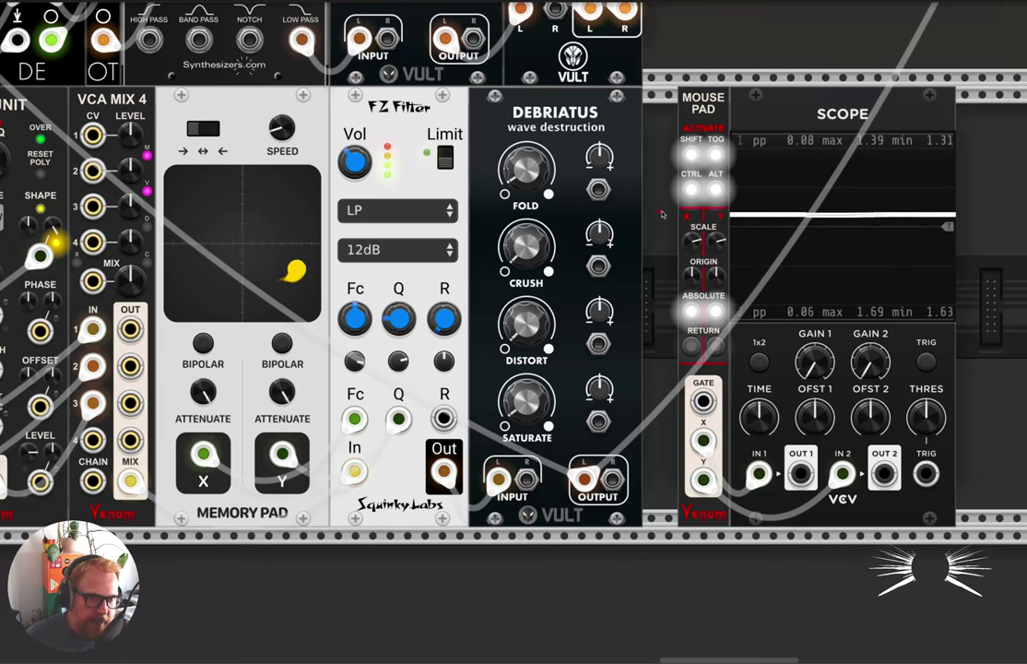
drag(660, 213, 890, 244)
key(Delete)
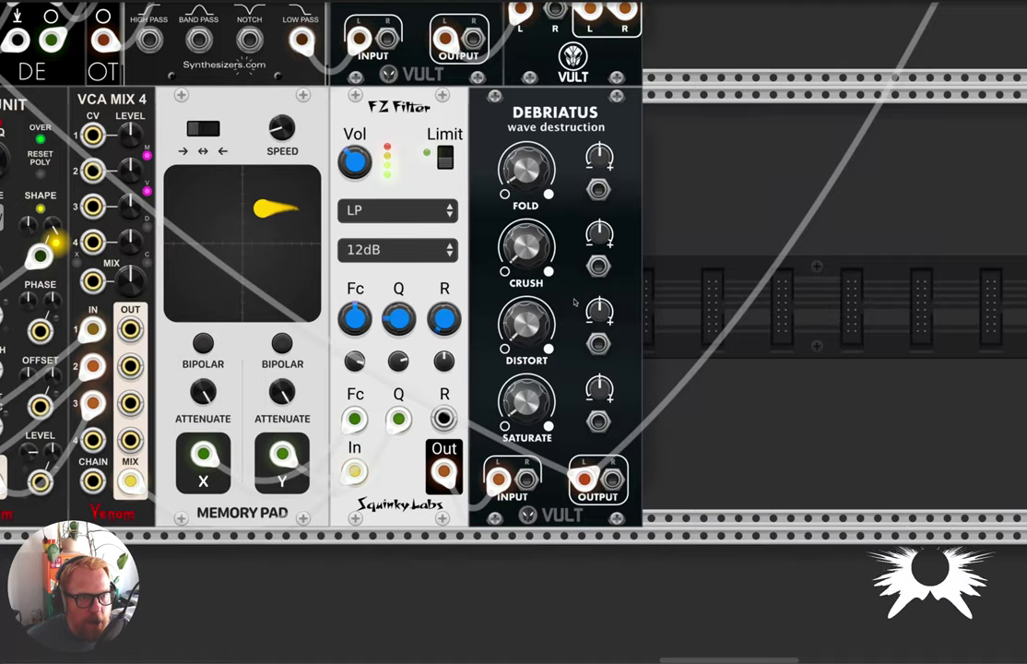
Unmute channels 1, 2 and 3 on the MixMaster to hear the voices together
scroll(573, 303, down, 4)
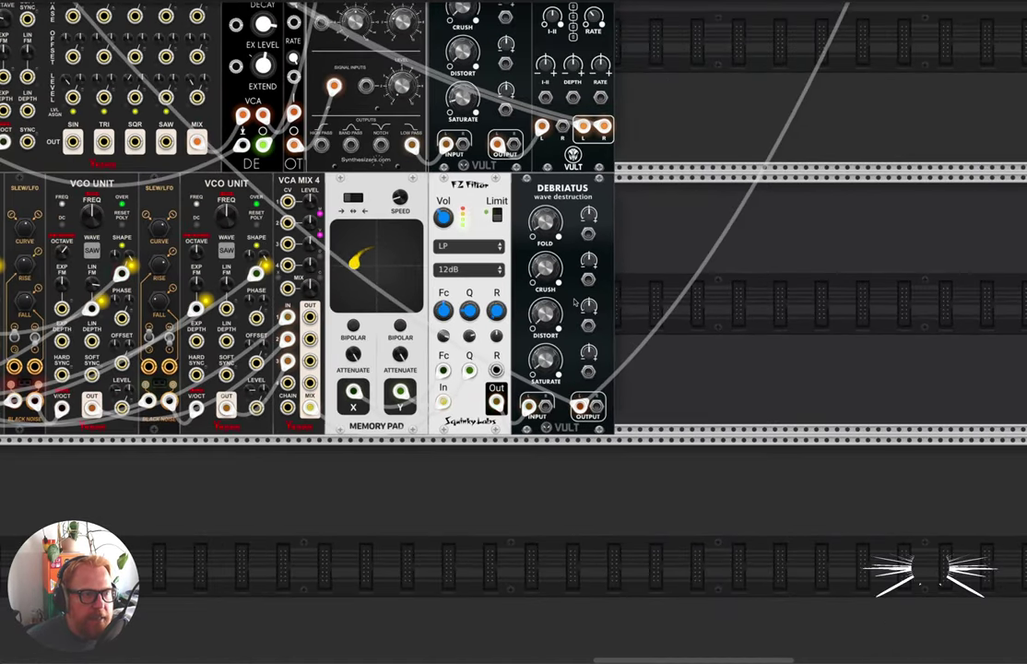
scroll(404, 253, left, 2)
scroll(404, 253, down, 5)
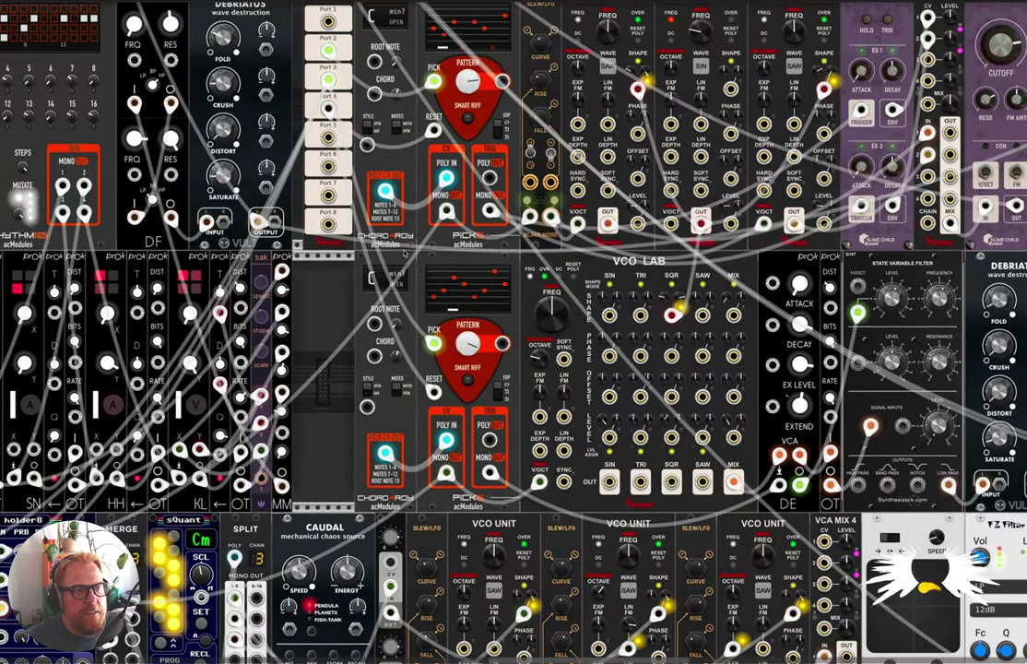
scroll(404, 254, up, 4)
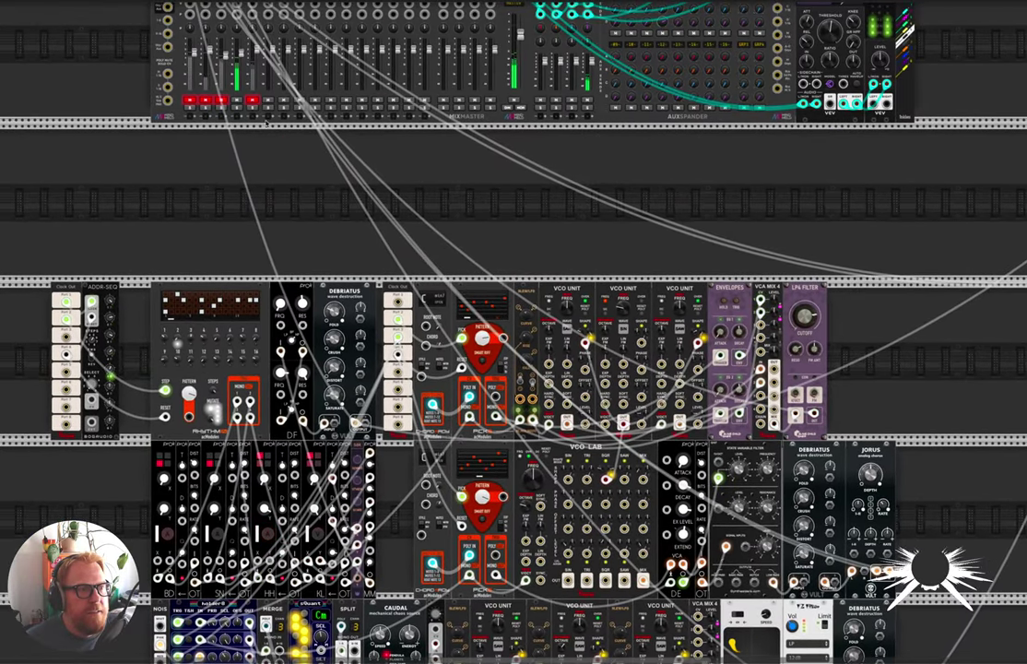
click(220, 100)
click(204, 100)
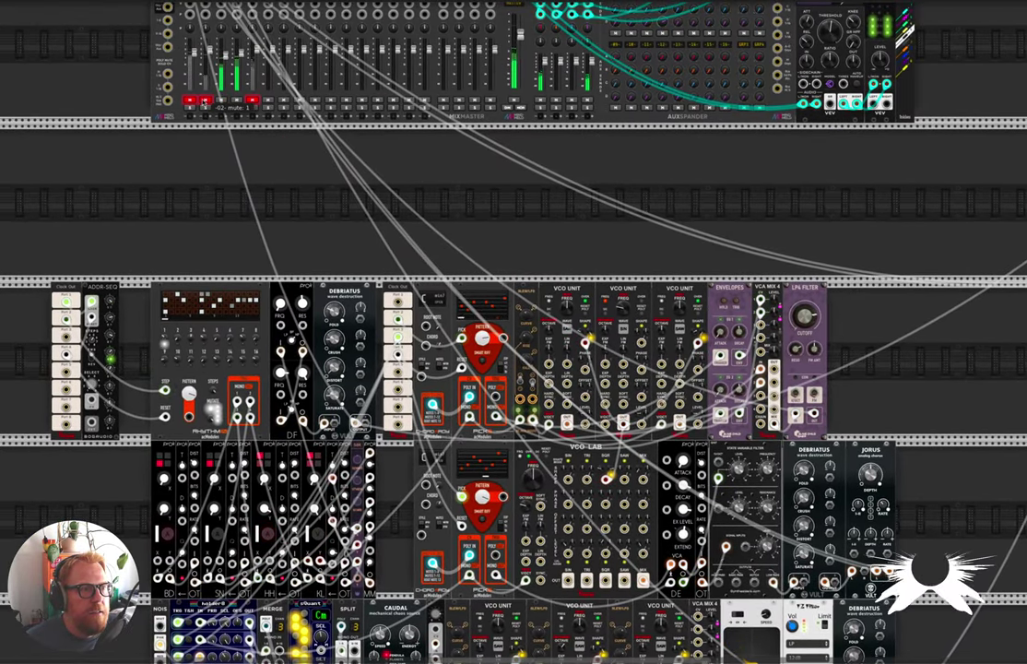
scroll(191, 100, down, 4)
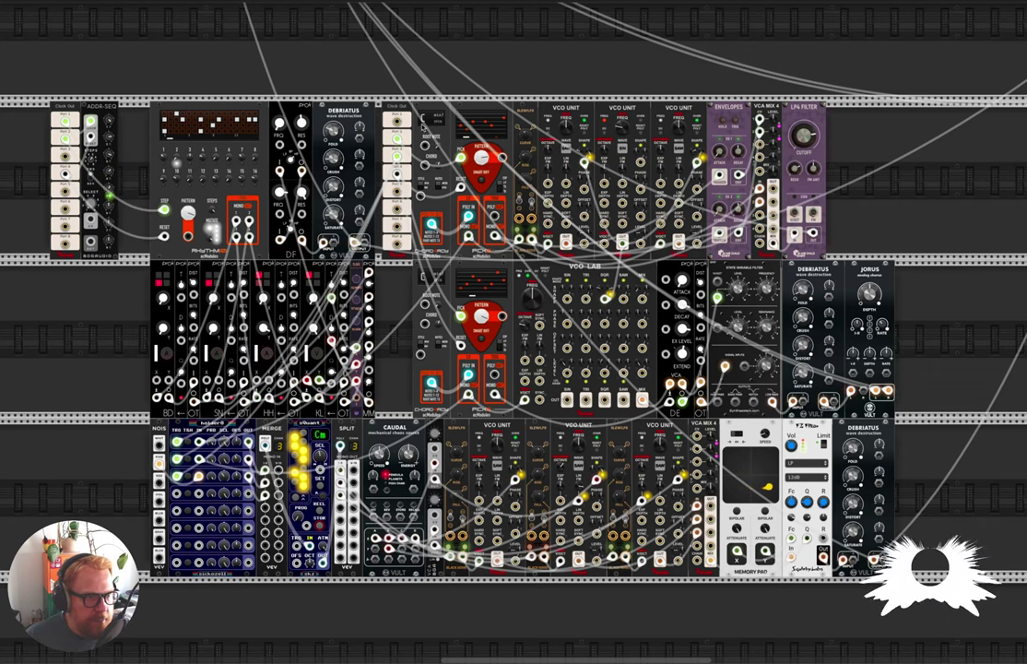
scroll(514, 331, up, 3)
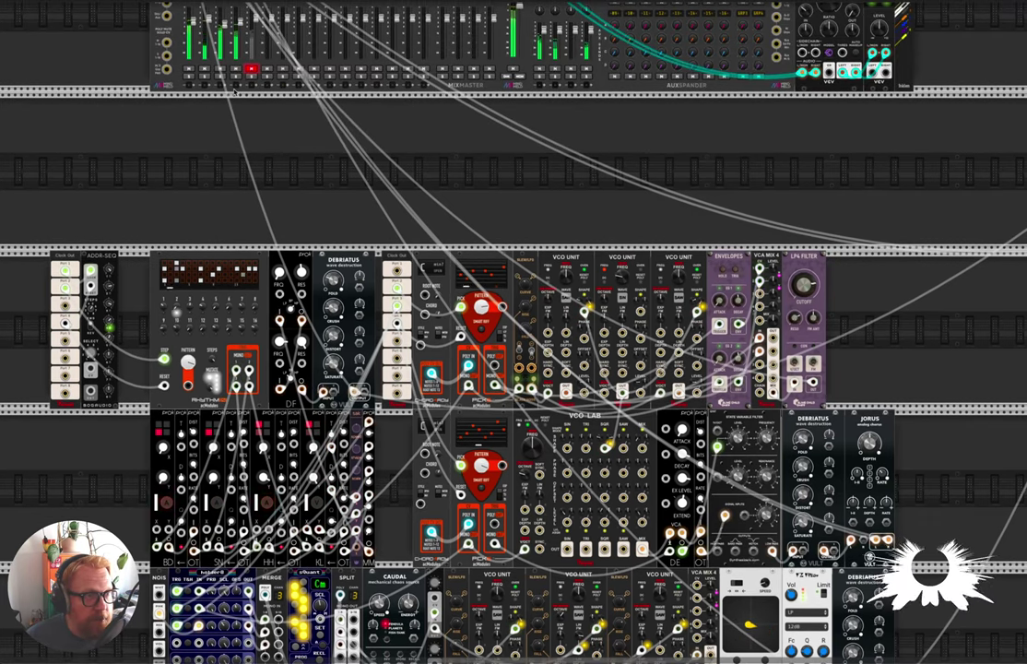
Mute channels 1 to 4 on the MixMaster
click(235, 69)
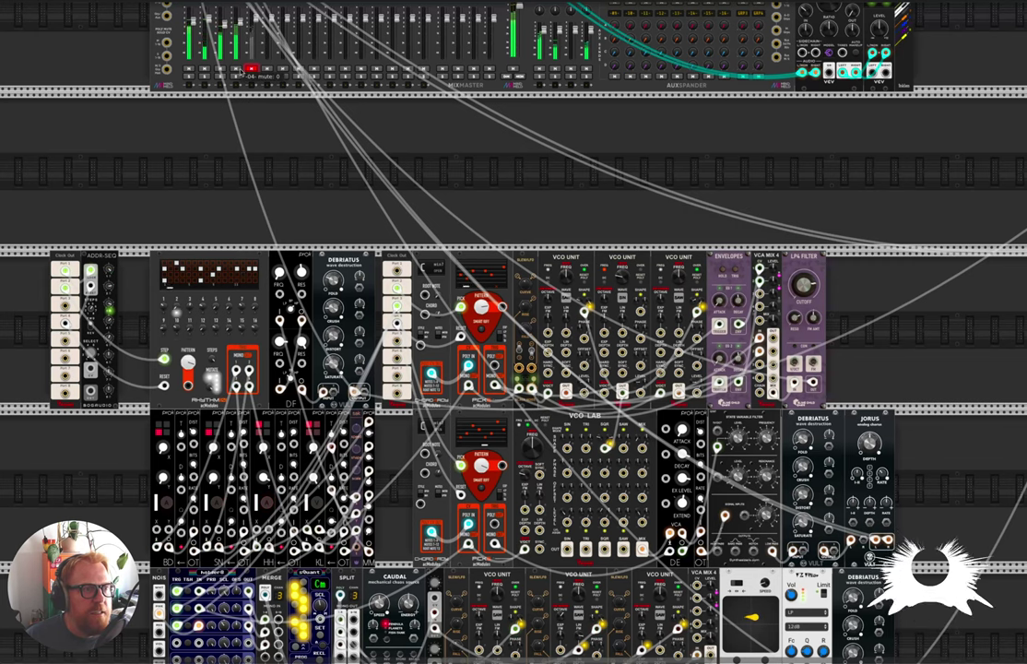
click(219, 69)
click(204, 69)
click(188, 69)
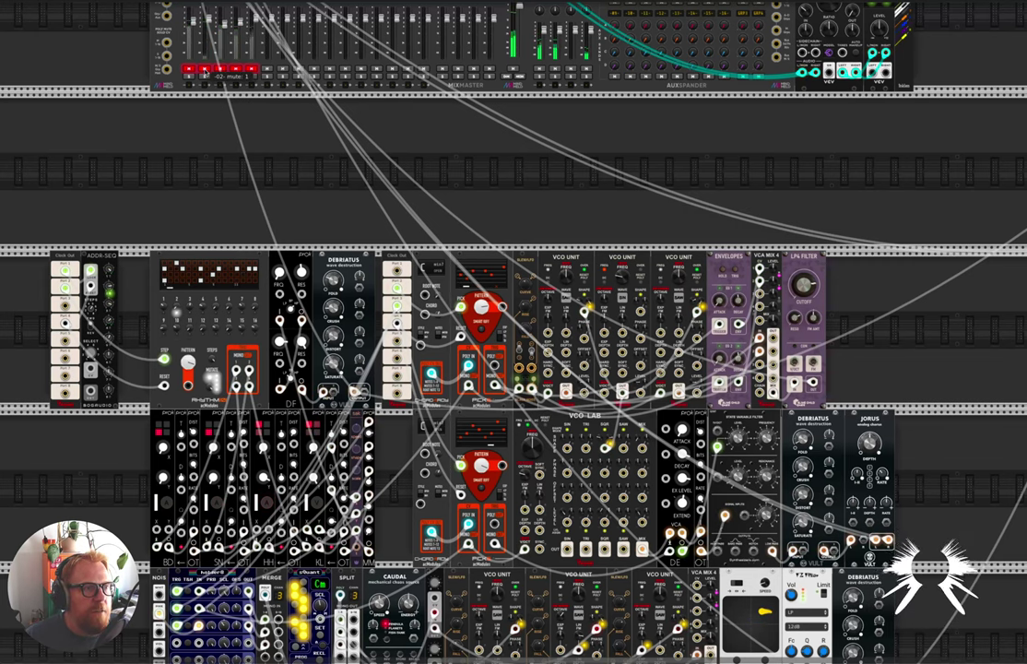
Examine the Cosmos module, its input cables, and its output connections to the Chorus and Scope modules
scroll(257, 102, up, 1)
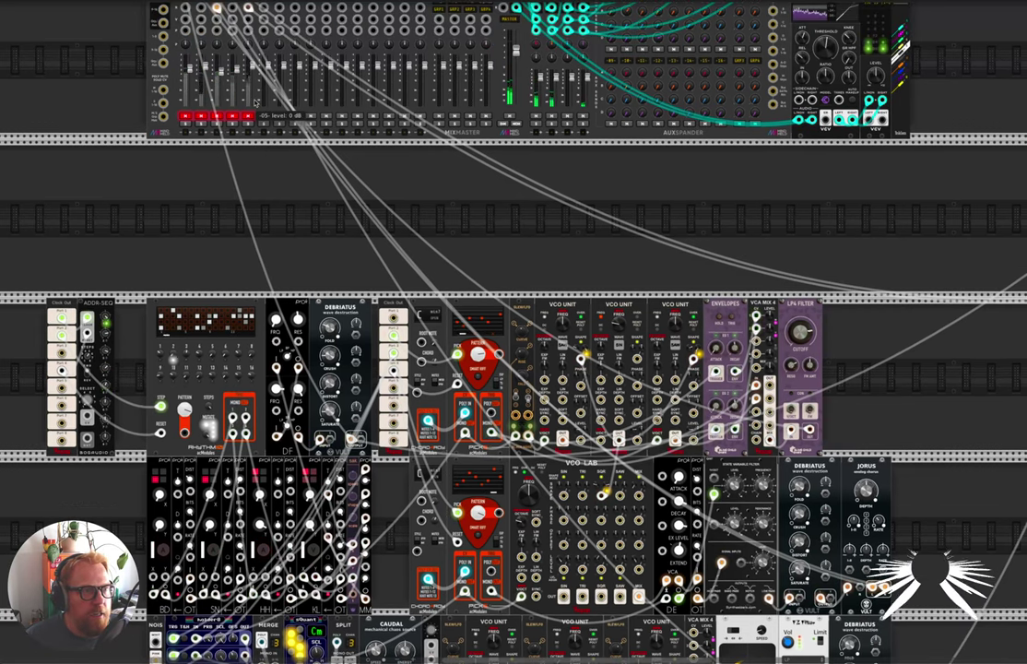
scroll(444, 183, right, 5)
scroll(447, 182, right, 4)
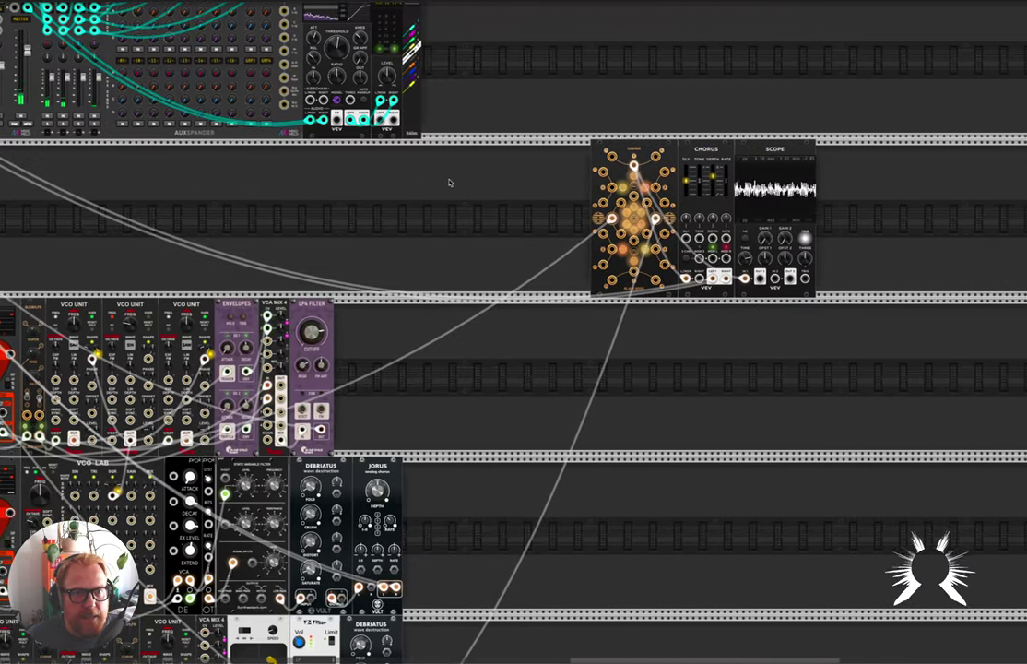
scroll(611, 201, up, 6)
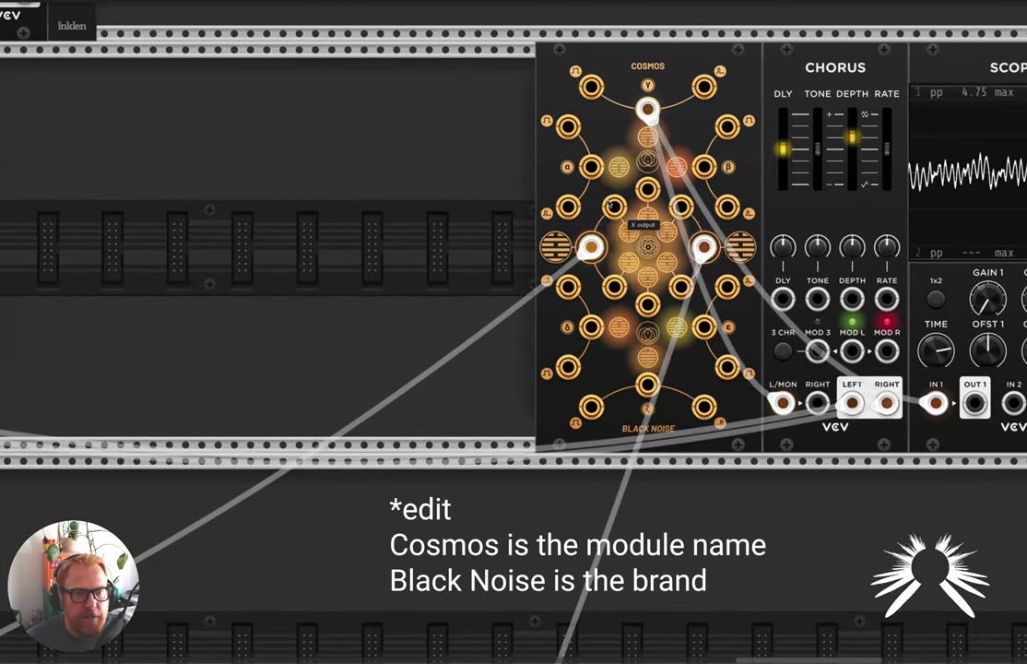
scroll(614, 205, down, 2)
scroll(614, 203, down, 2)
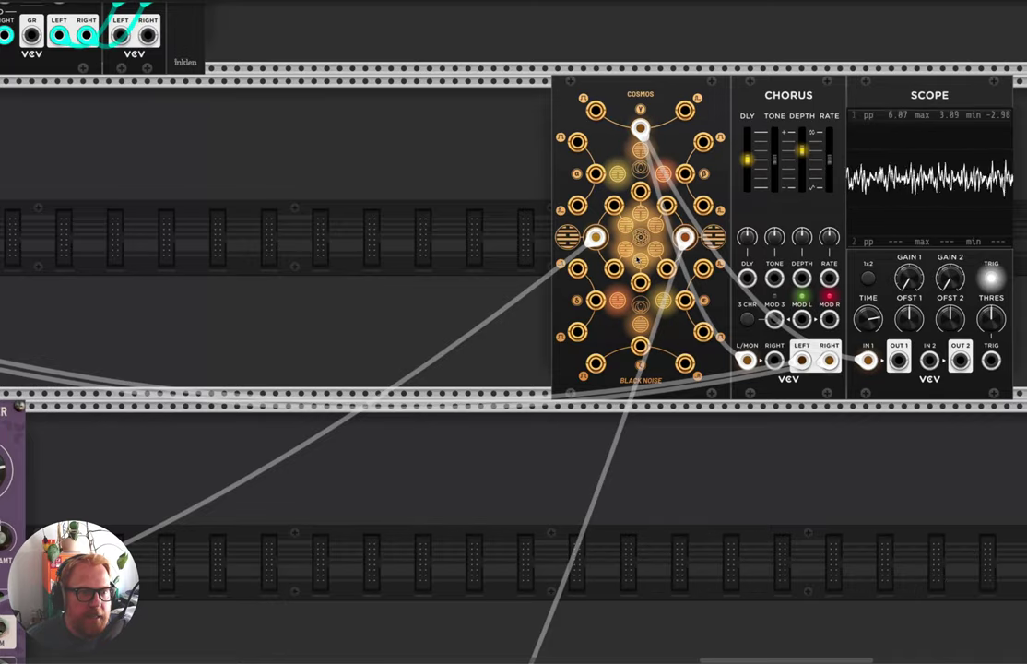
scroll(633, 263, down, 2)
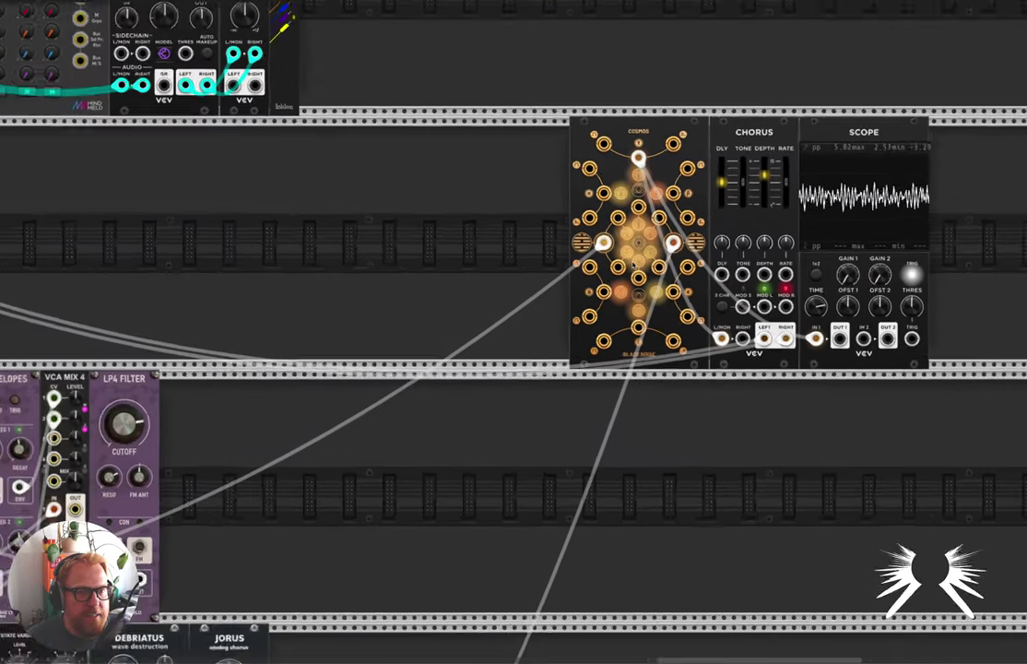
scroll(634, 264, up, 4)
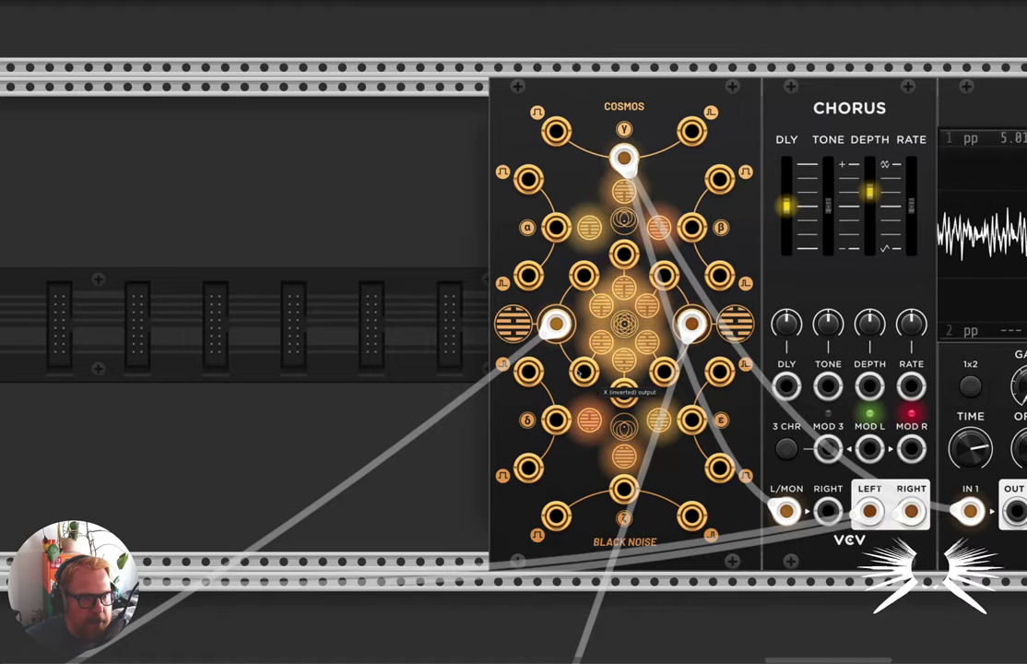
scroll(674, 321, right, 5)
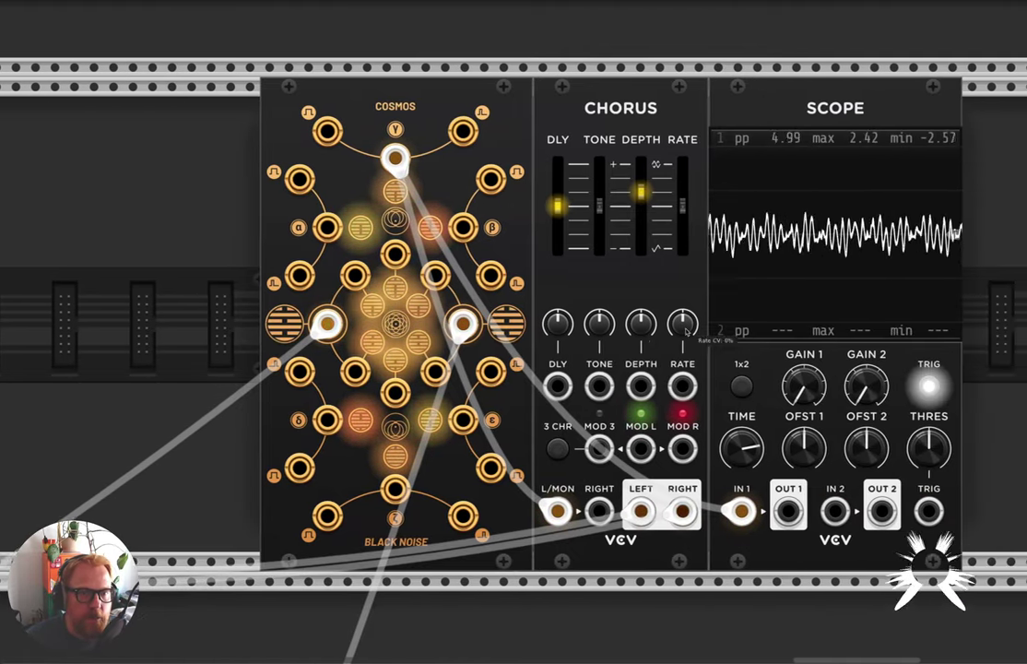
scroll(537, 432, down, 3)
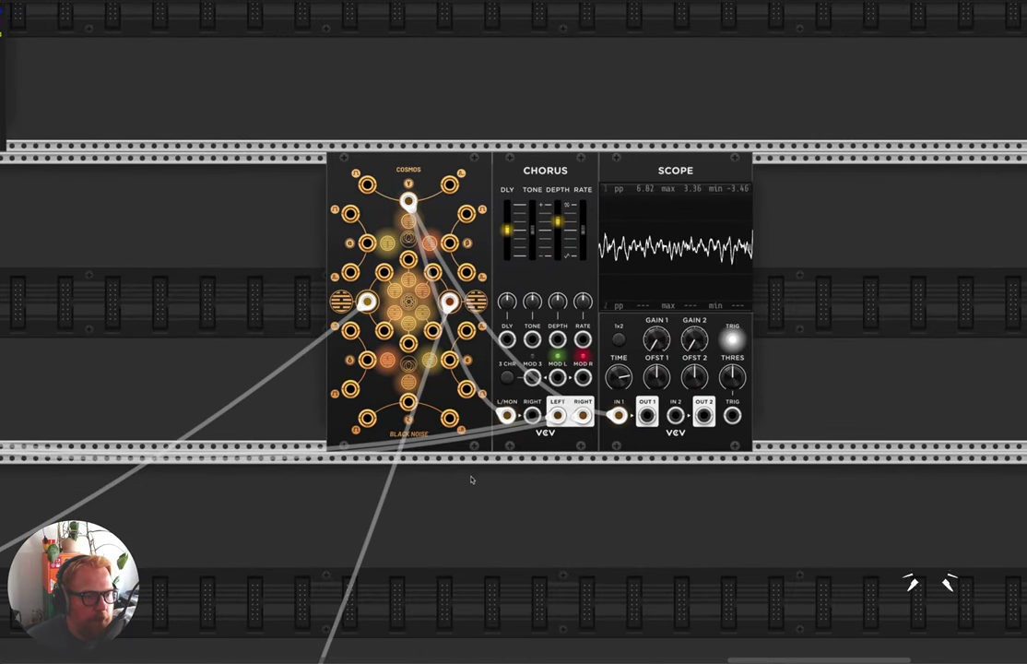
Duplicate the Cosmos and Scope modules and place the copies side by side in the row below the originals
scroll(410, 489, down, 2)
scroll(419, 494, down, 1)
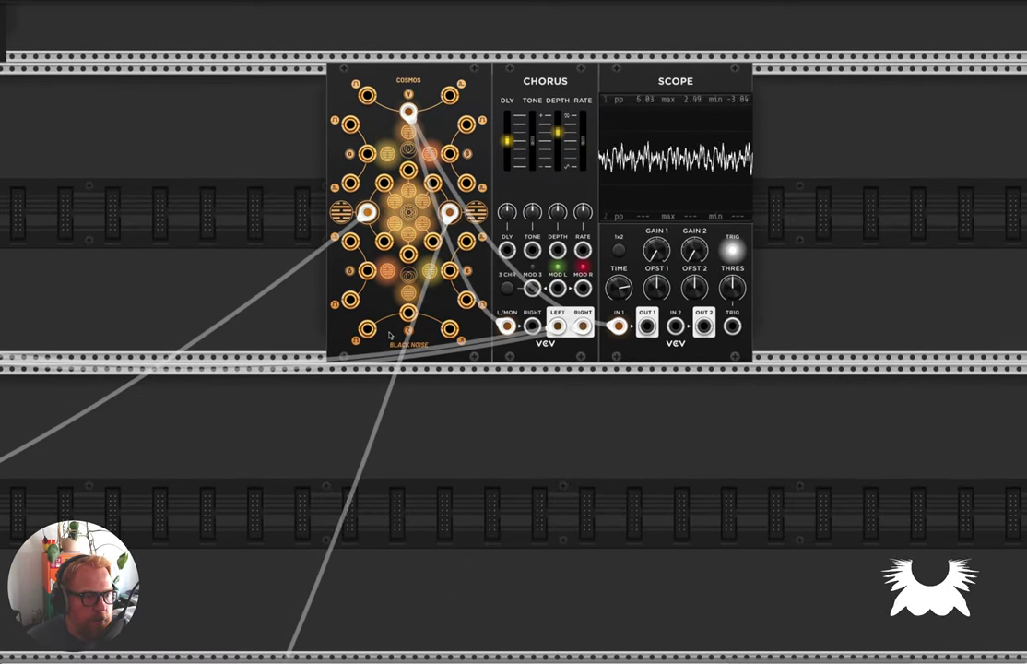
key(ctrl+d)
drag(553, 139, 387, 438)
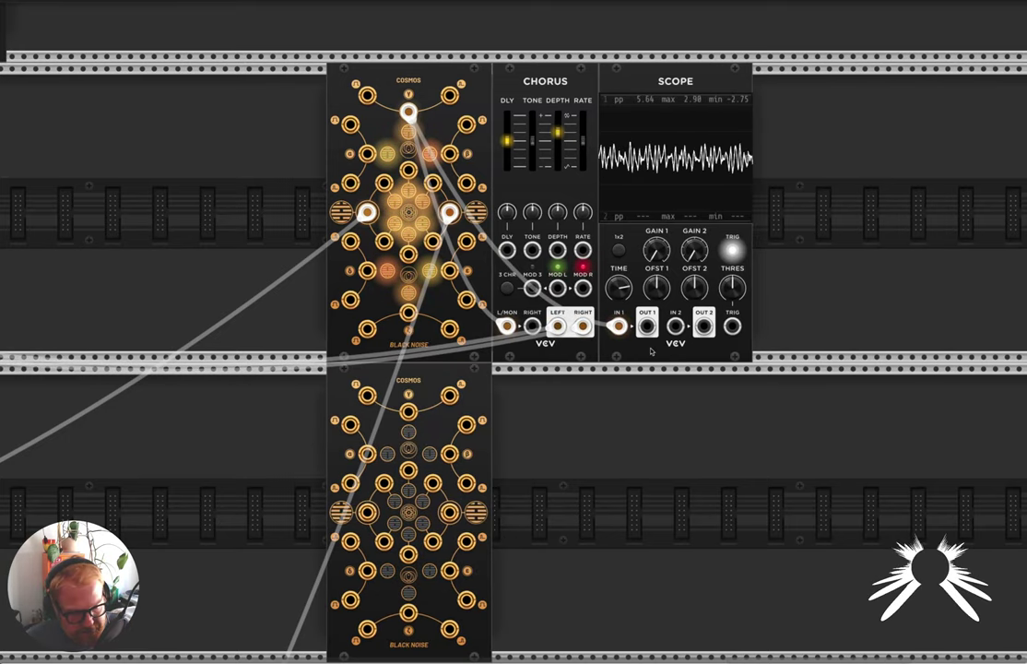
key(ctrl+d)
drag(780, 361, 519, 656)
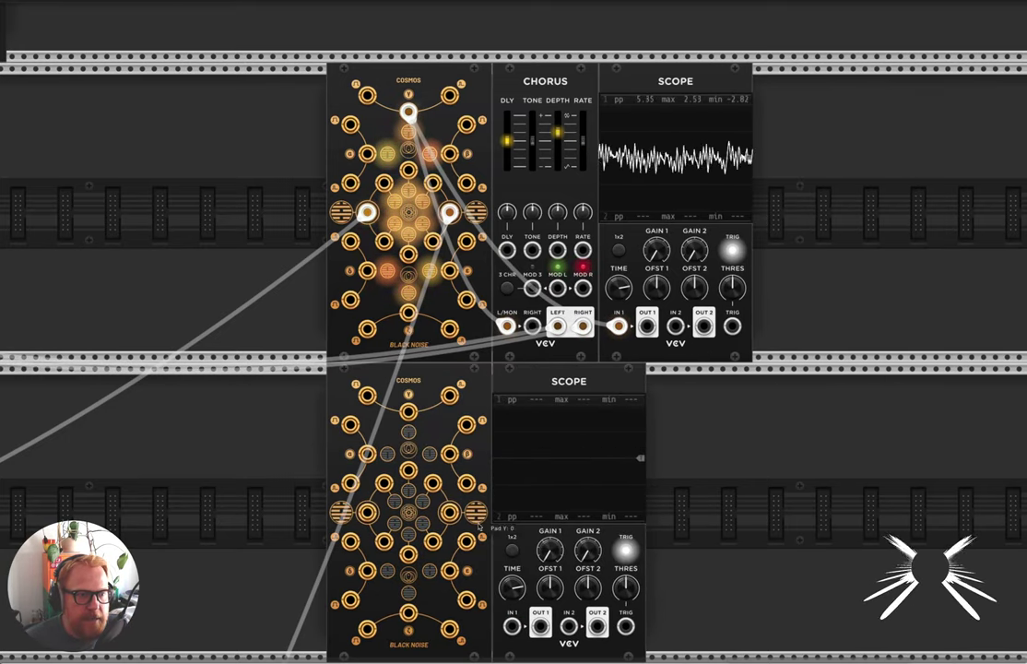
Patch the duplicate Cosmos's XOR output to the lower Scope's first input and add a Bogaudio VCO beside the Cosmos
scroll(383, 518, down, 3)
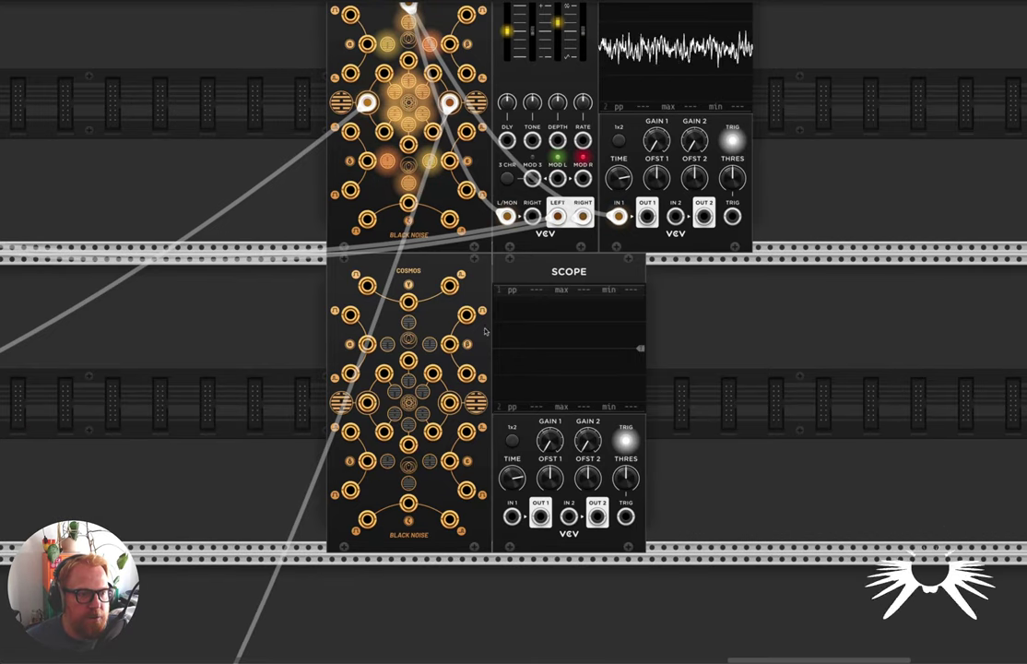
mouse_move(408, 302)
mouse_down()
mouse_move(532, 489)
mouse_move(510, 516)
mouse_up()
right_click(257, 470)
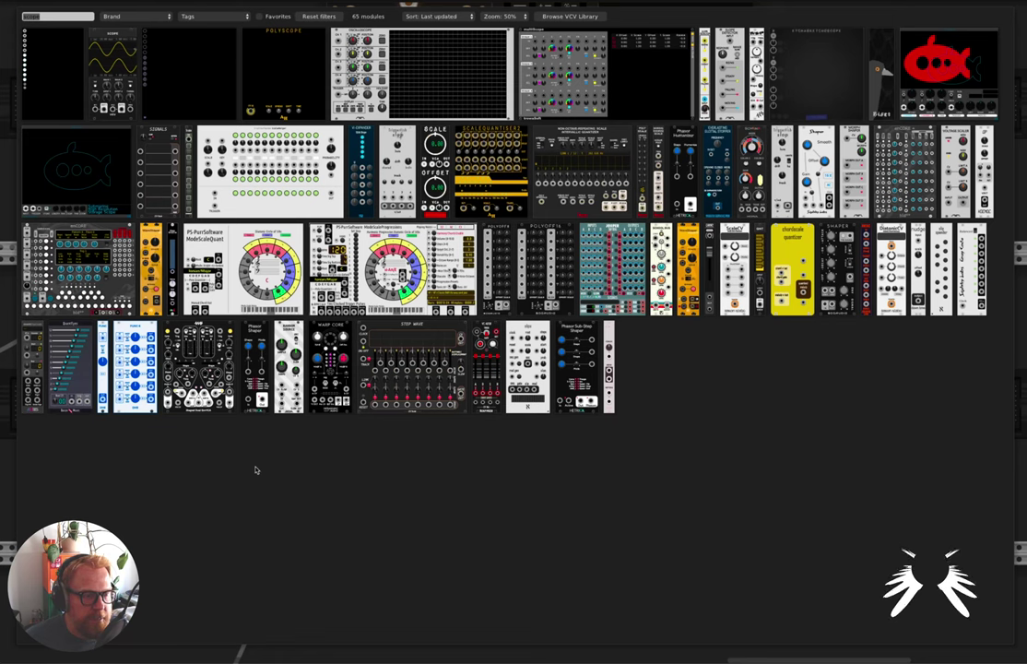
text(vco)
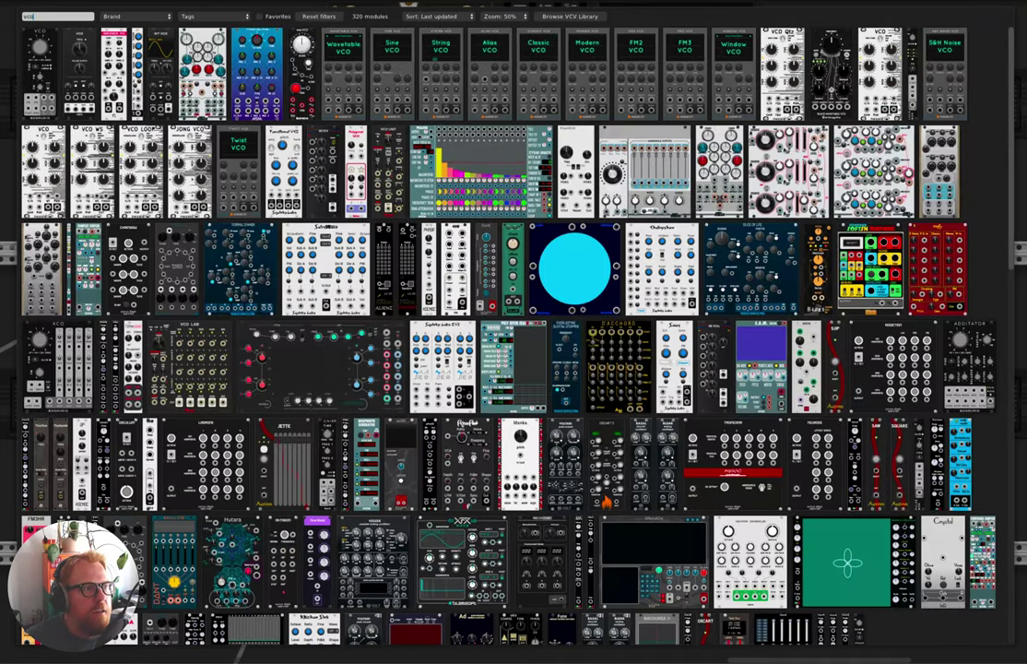
click(41, 85)
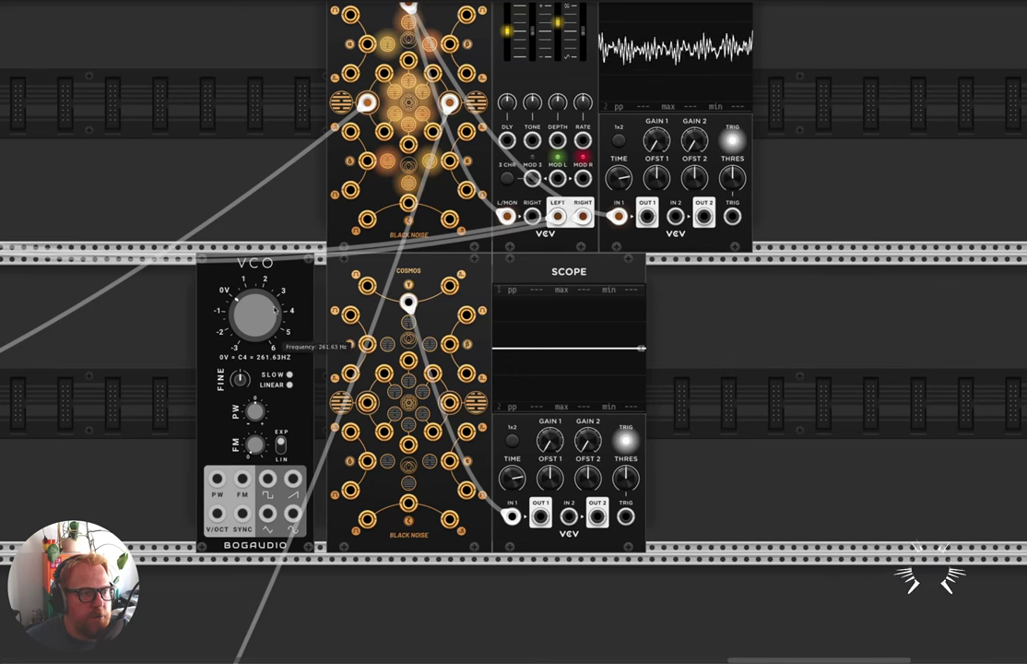
Duplicate the VCO alongside the first and patch both sine outputs into the two inputs of the lower Cosmos
drag(258, 282, 152, 282)
key(ctrl+d)
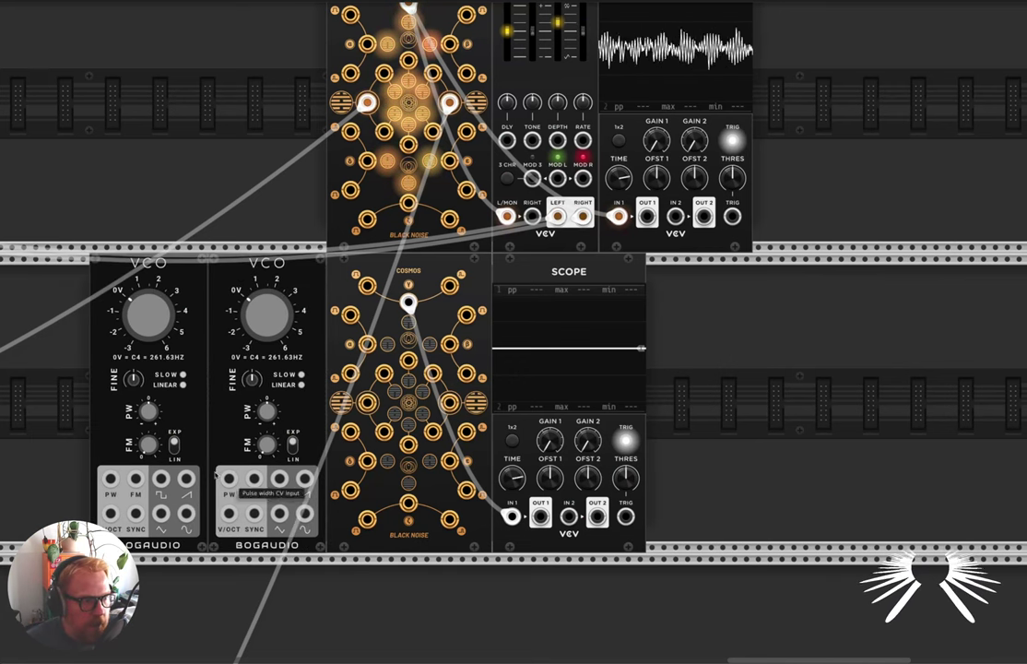
drag(187, 513, 367, 404)
drag(307, 514, 449, 402)
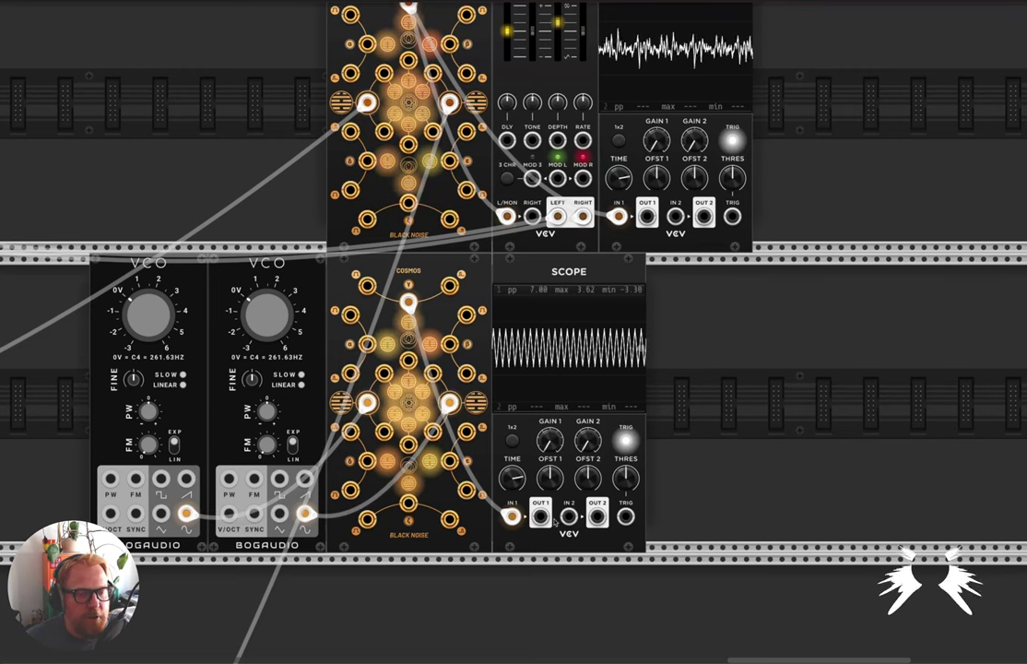
Shorten the lower Scope's time window and raise the second VCO's frequency
drag(521, 483, 521, 470)
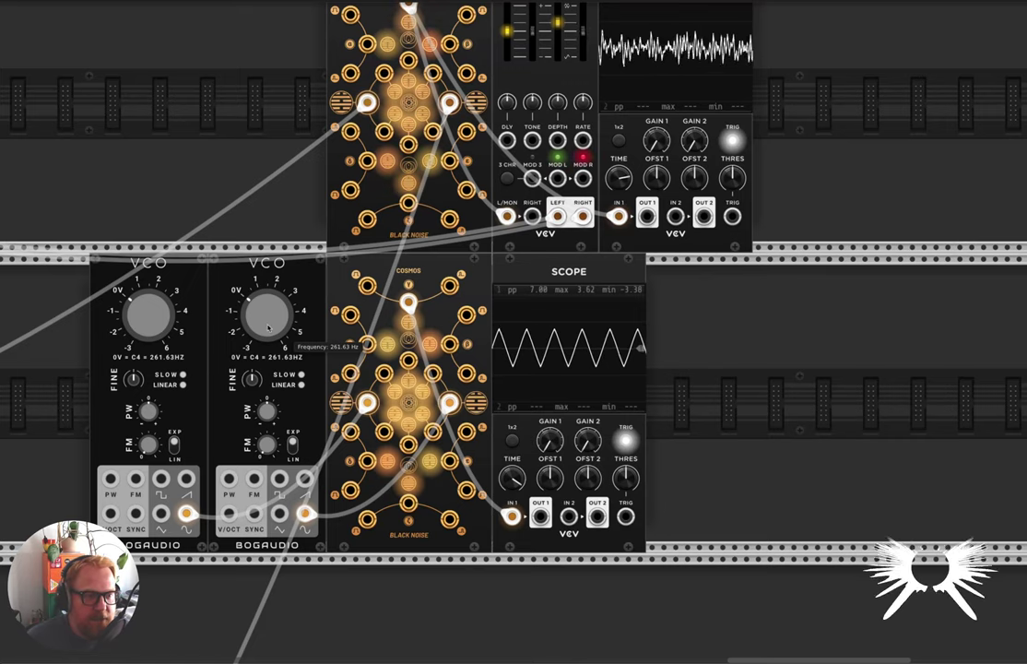
drag(268, 327, 268, 320)
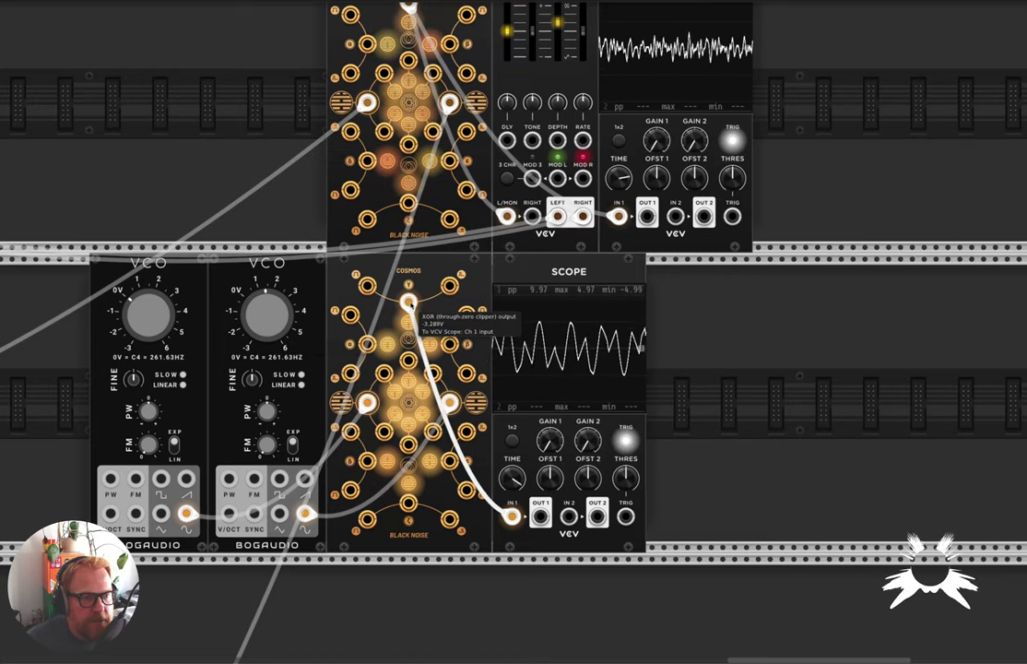
Move the lower Scope's cable in turn to the Cosmos's OR, XNOR and XOR trigger outputs, and the output opposite OR
drag(408, 301, 367, 344)
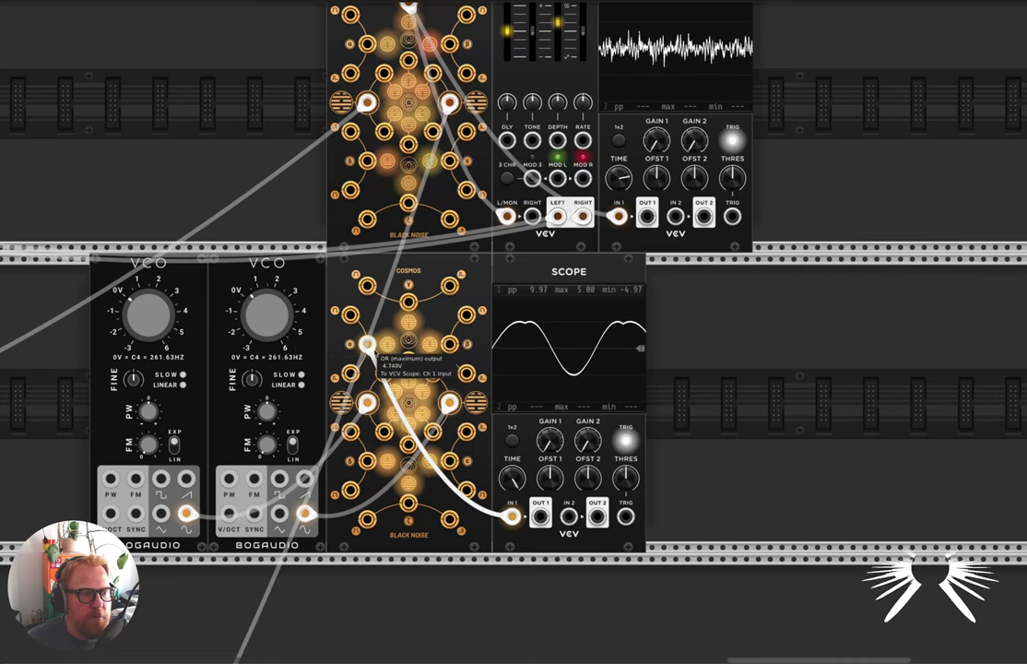
mouse_move(367, 344)
mouse_down()
mouse_move(362, 316)
mouse_move(349, 314)
mouse_move(419, 341)
mouse_move(407, 361)
mouse_move(339, 325)
mouse_move(383, 374)
mouse_move(378, 324)
mouse_move(407, 361)
mouse_move(417, 440)
mouse_move(408, 446)
mouse_move(407, 502)
mouse_up()
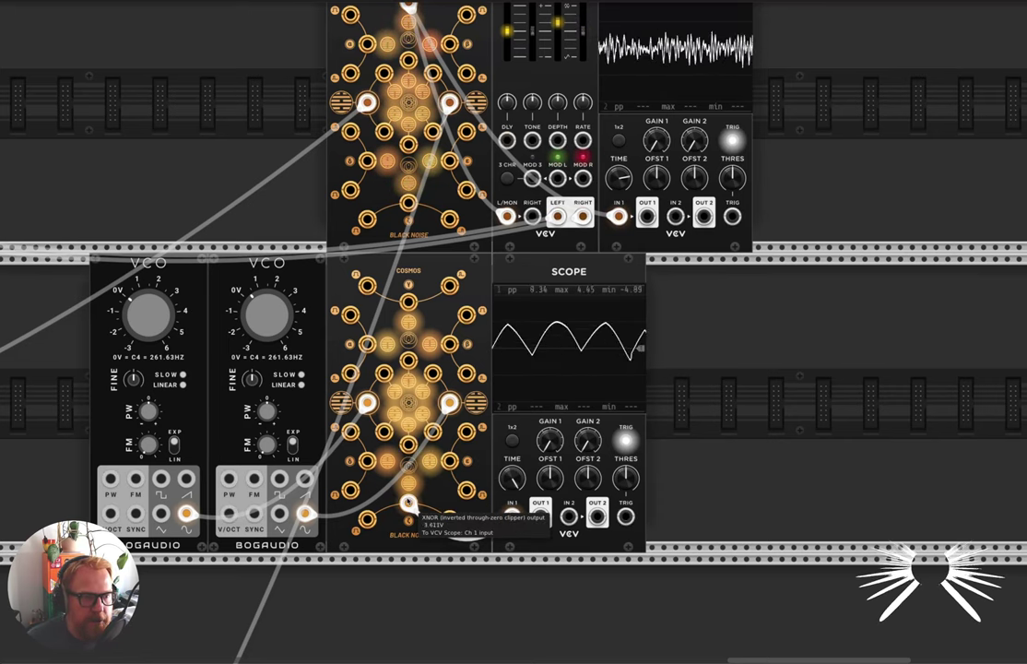
mouse_move(407, 503)
mouse_down()
mouse_move(407, 301)
mouse_move(449, 285)
mouse_up()
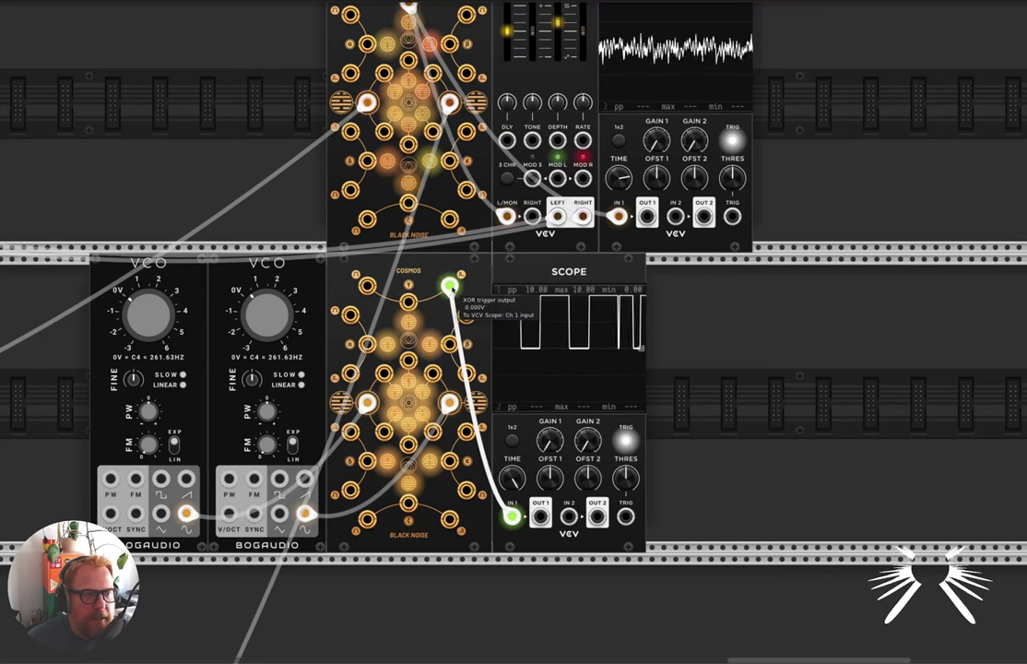
mouse_move(448, 286)
mouse_down()
mouse_move(452, 277)
mouse_move(465, 372)
mouse_move(449, 344)
mouse_up()
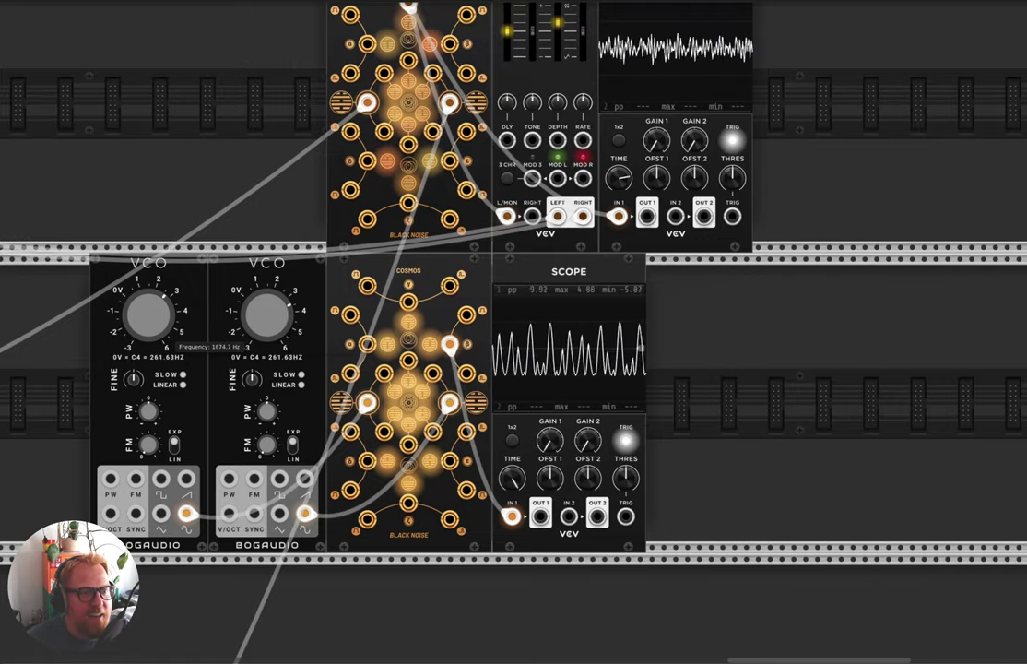
Patch the lower Cosmos output shown on the Scope into MixMaster channel 6 and lower that channel's fader slightly
scroll(277, 433, down, 3)
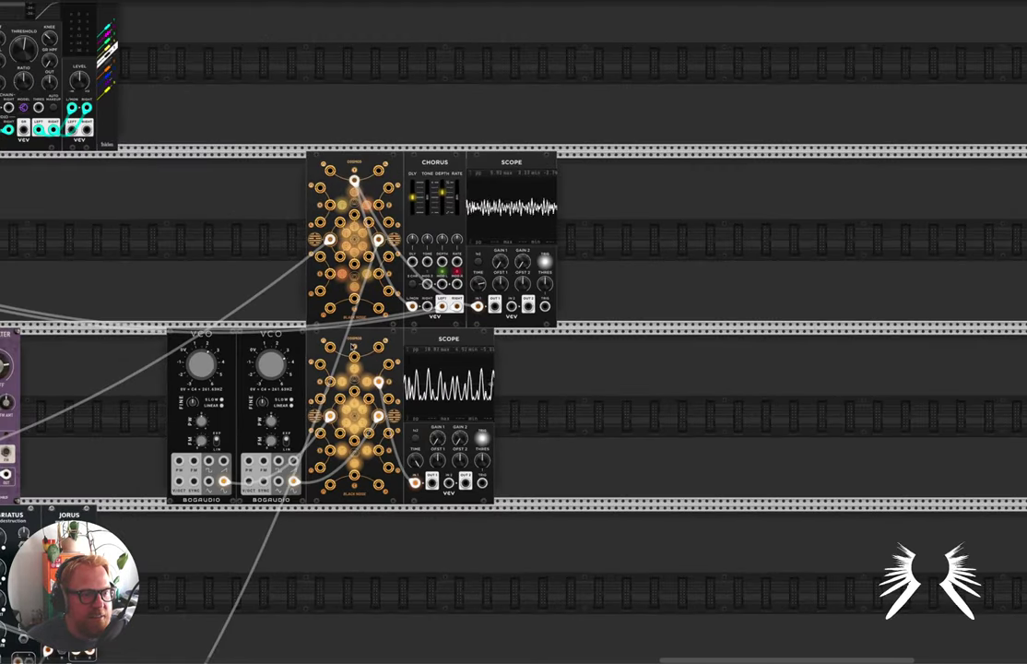
drag(415, 481, 526, 522)
drag(738, 522, 232, 256)
scroll(248, 359, down, 6)
scroll(248, 359, right, 15)
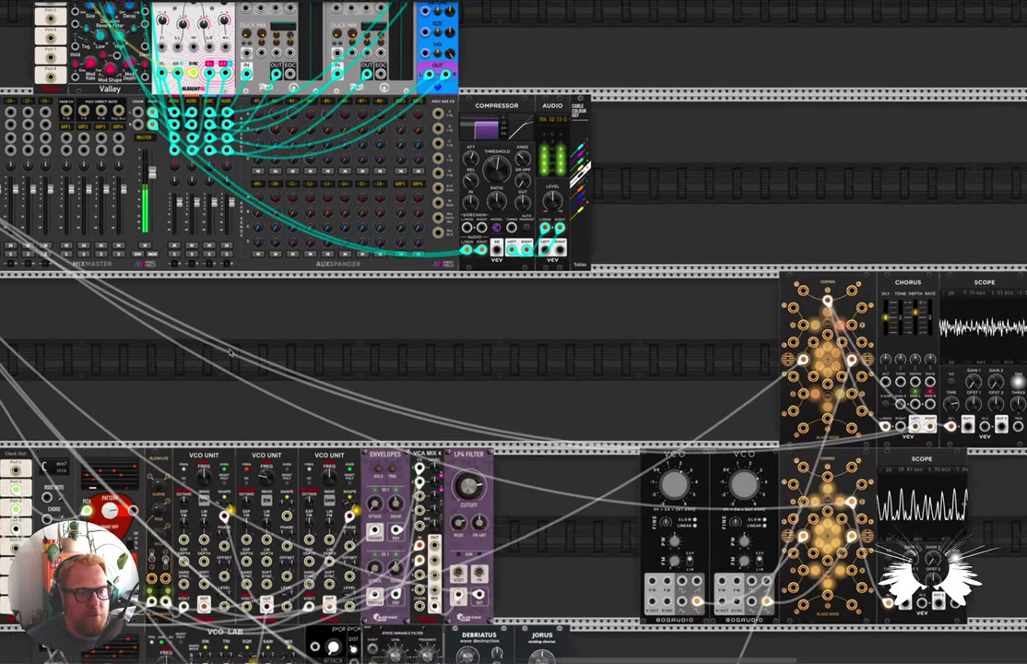
scroll(248, 359, left, 16)
scroll(248, 358, left, 5)
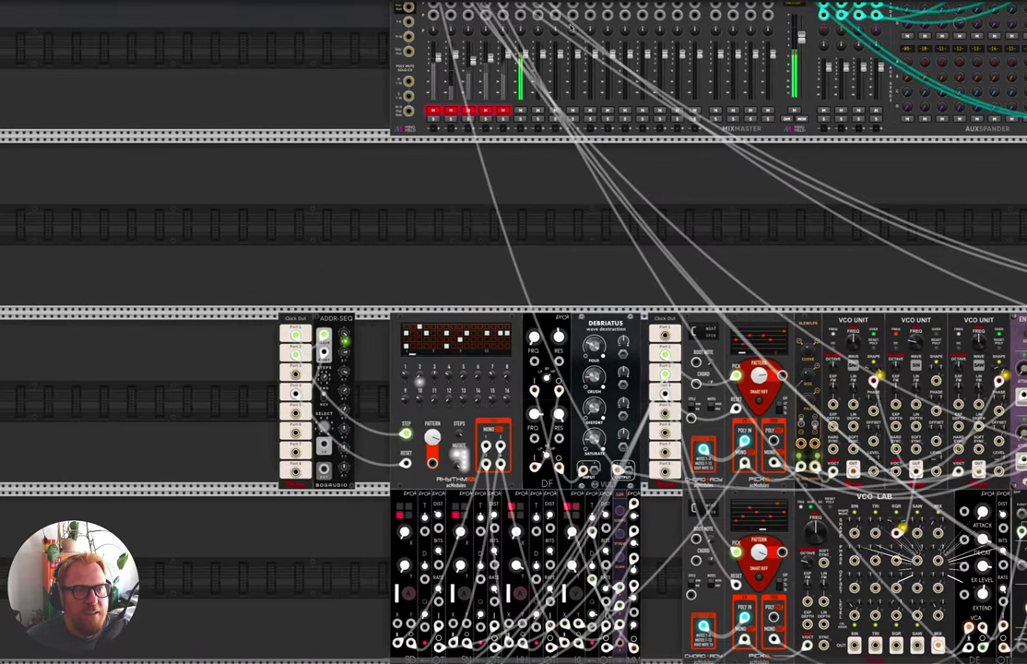
drag(521, 54, 521, 57)
Move the mixer cable to the gate output just above the lower Cosmos's OR output
scroll(516, 185, right, 10)
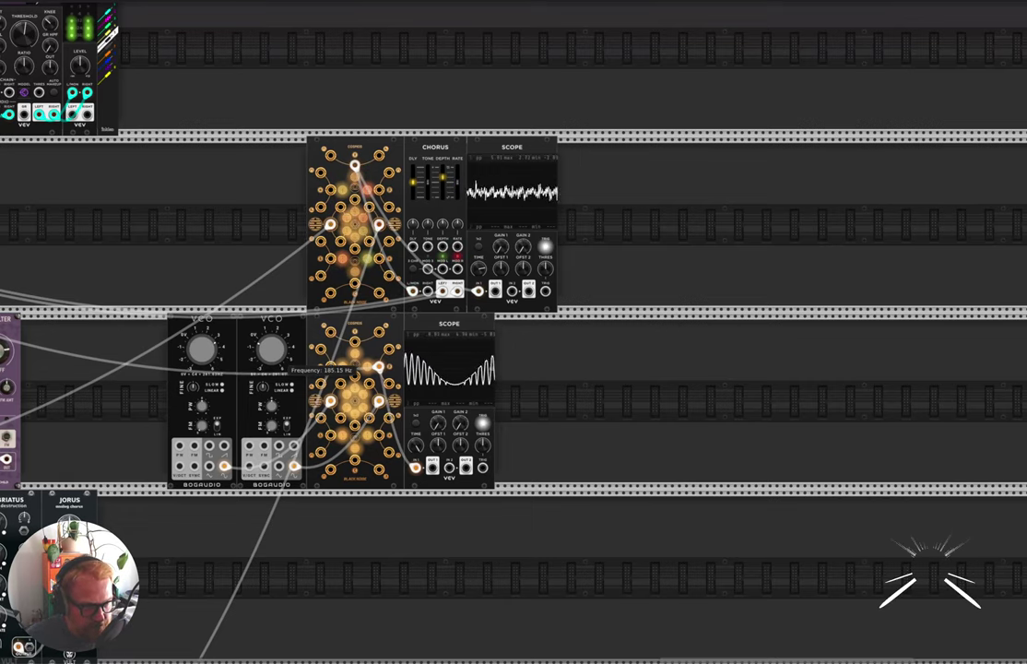
drag(378, 367, 321, 350)
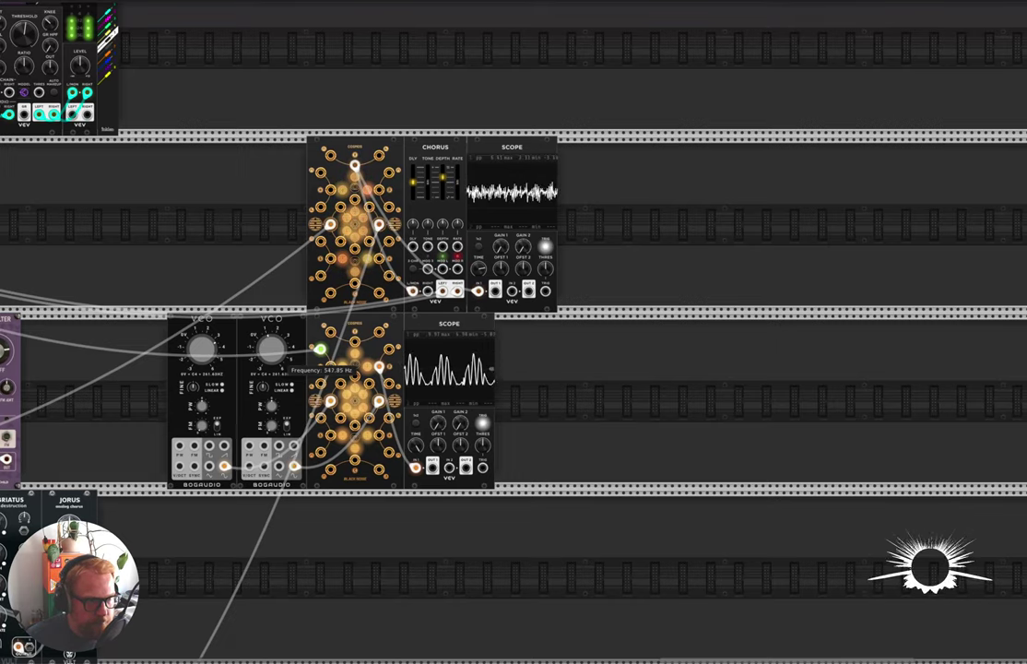
Delete the test setup of two VCOs, the duplicate Cosmos and the duplicate Scope
drag(610, 396, 187, 428)
key(Delete)
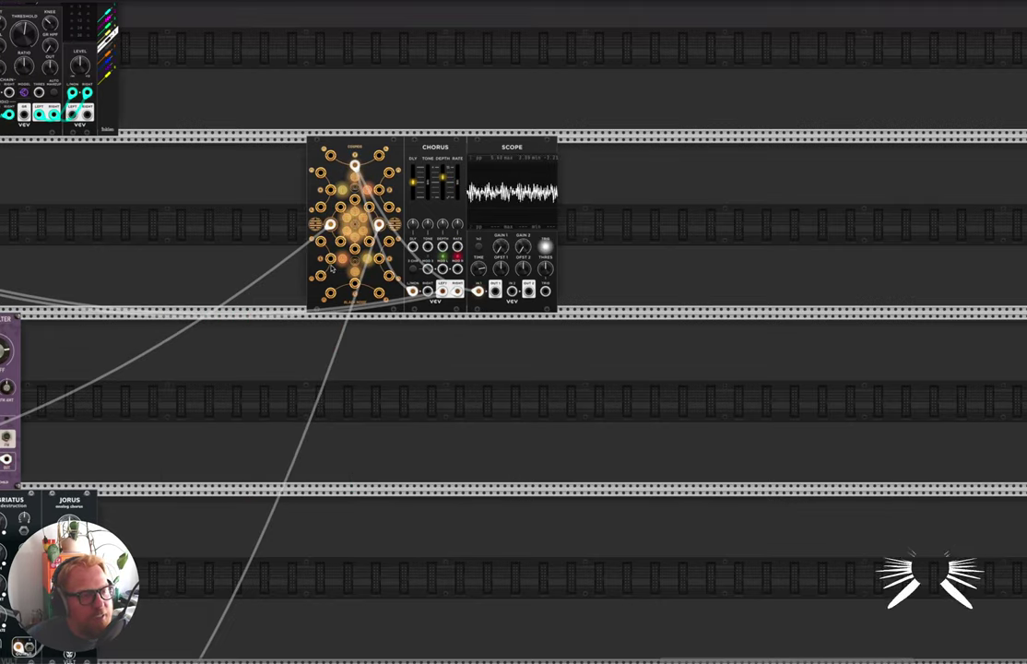
Trace the remaining Cosmos module's two input cables back to their source voices
scroll(320, 298, left, 7)
scroll(320, 297, down, 4)
scroll(329, 300, down, 3)
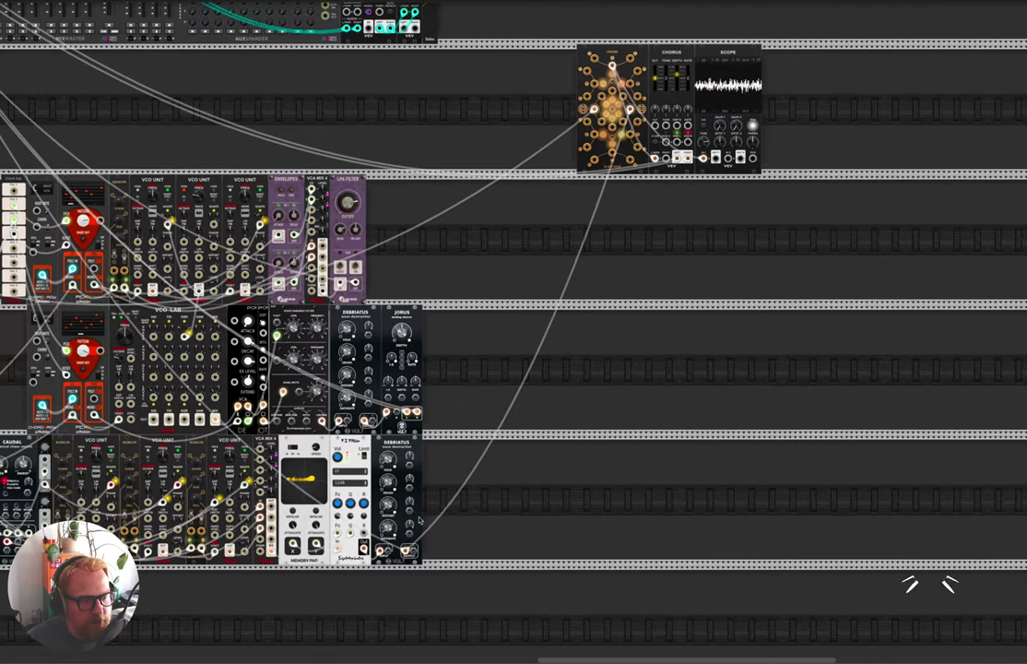
scroll(395, 554, left, 4)
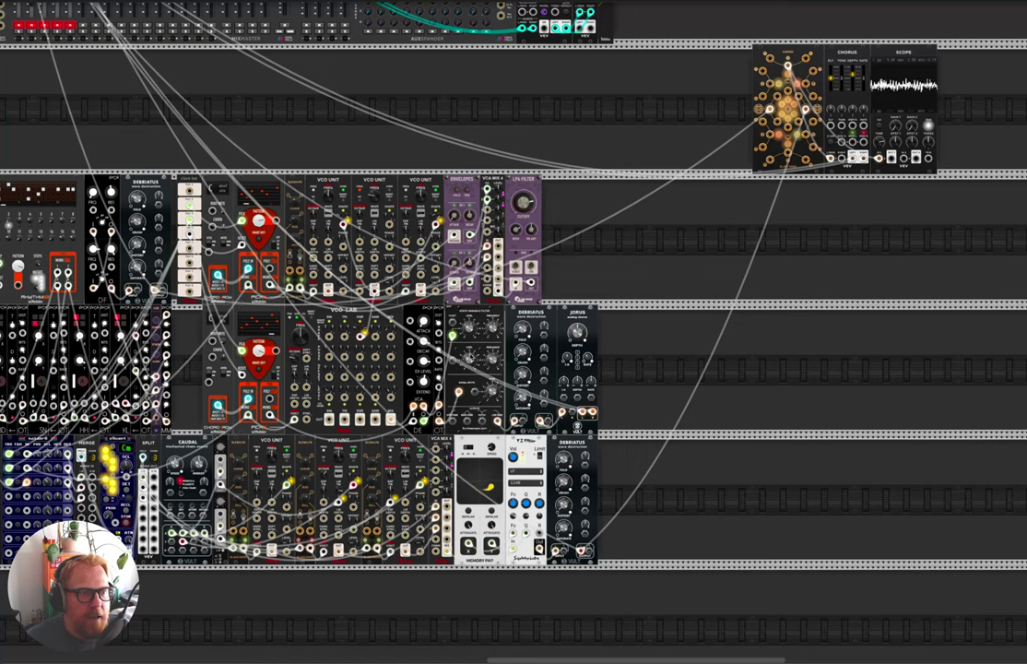
scroll(171, 328, left, 3)
scroll(475, 263, right, 6)
scroll(516, 254, up, 4)
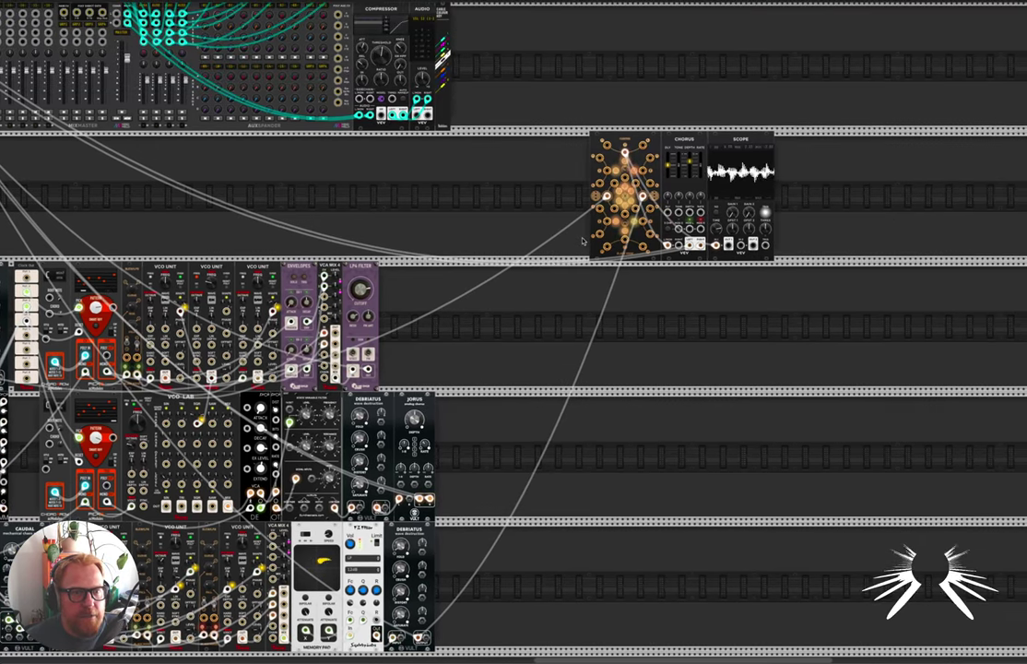
Unmute channel 5 on the MixMaster to hear the Cosmos and Chorus voice
scroll(572, 238, left, 1)
scroll(573, 238, left, 5)
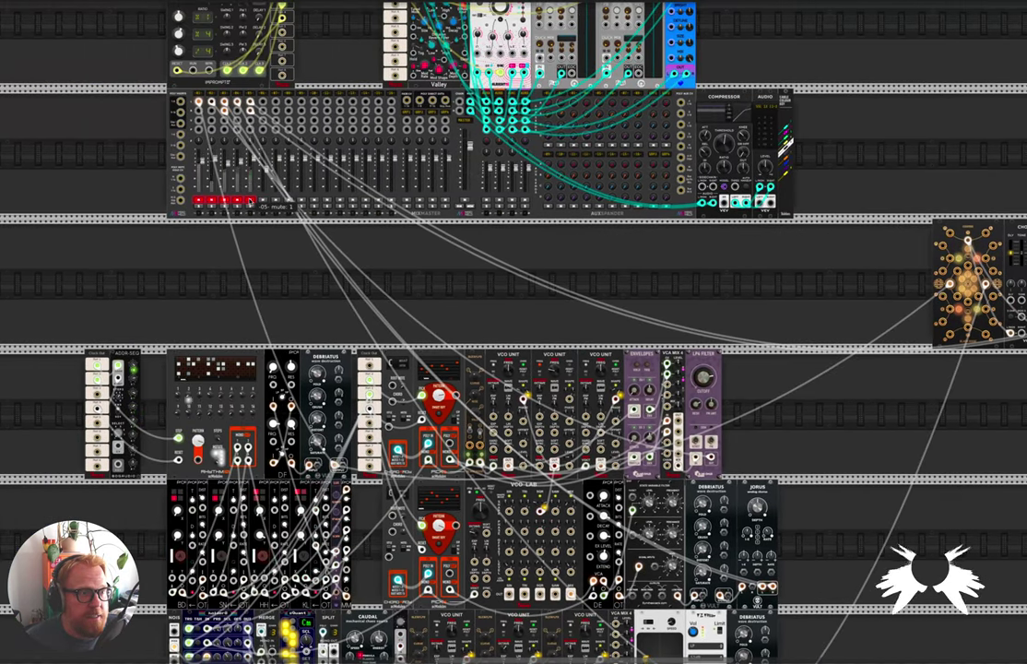
scroll(667, 300, right, 7)
scroll(666, 298, left, 5)
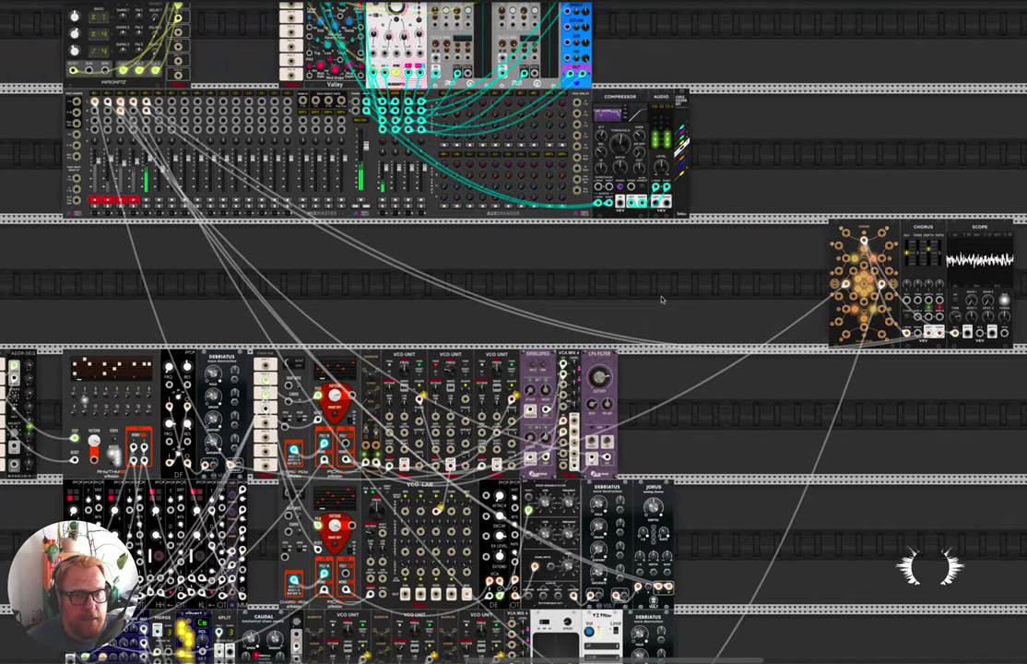
Examine the Cosmos voice's routing through the Chorus, its channel 5 send on the AuxSpander, and the effects row
scroll(880, 386, up, 5)
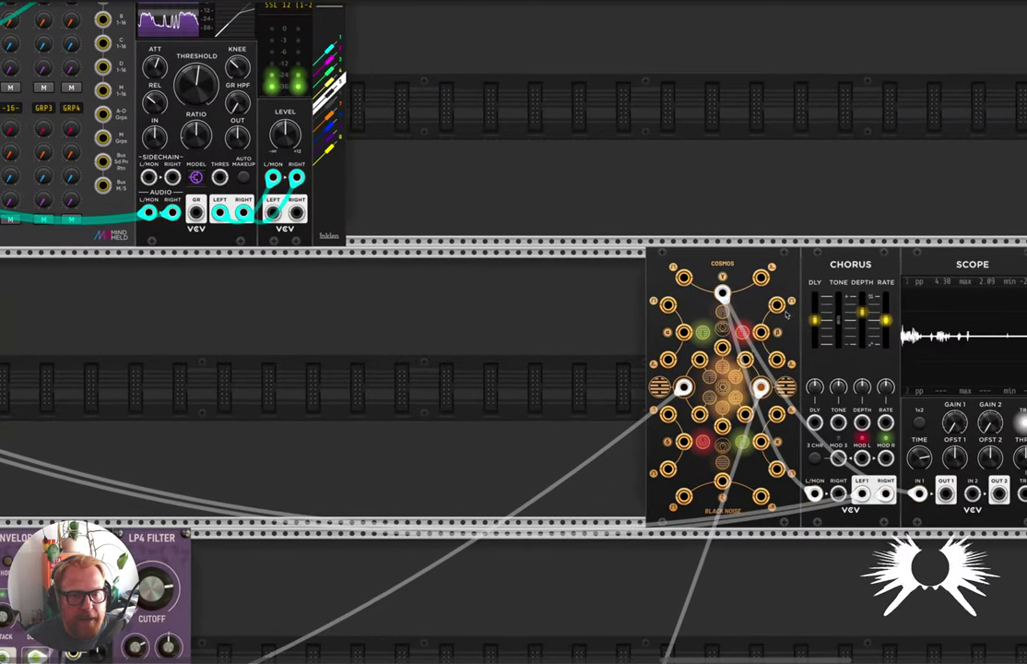
mouse_move(724, 295)
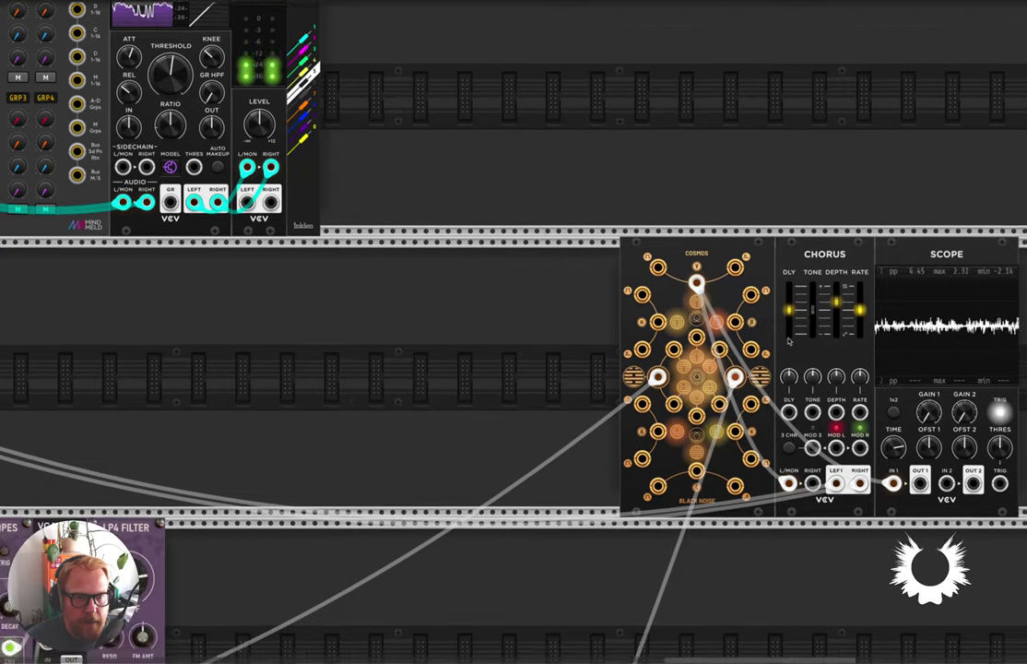
drag(921, 578, 730, 429)
mouse_move(649, 188)
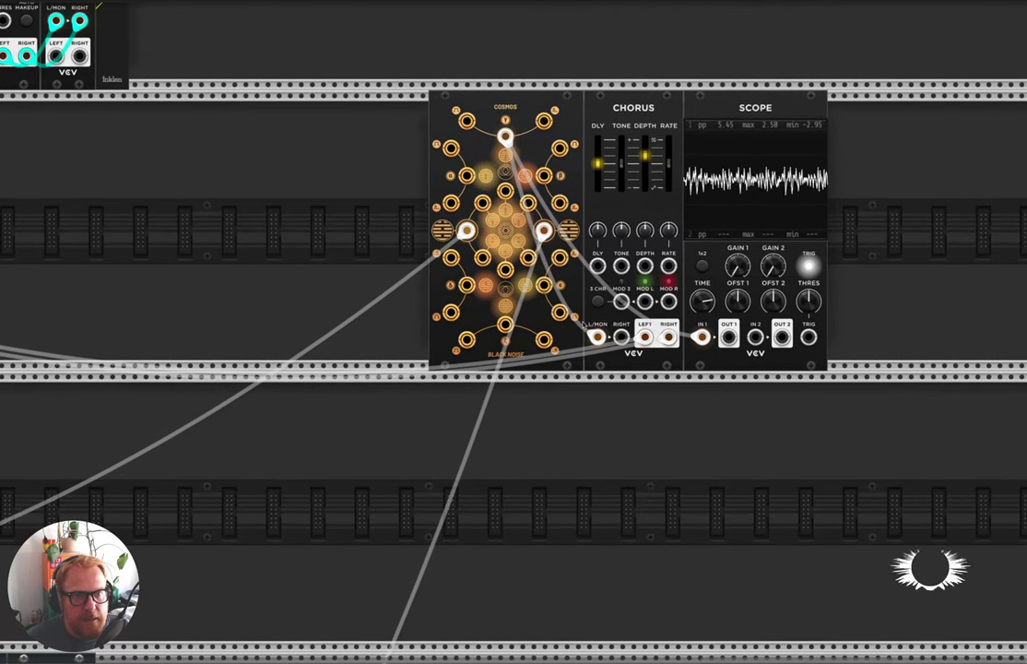
scroll(325, 297, left, 10)
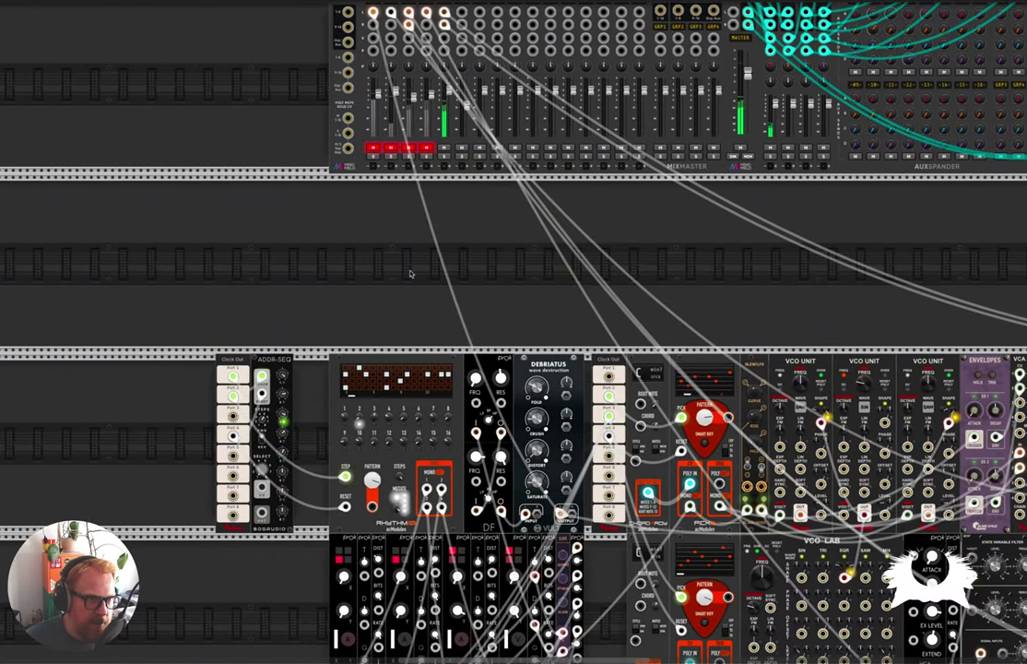
scroll(482, 202, up, 3)
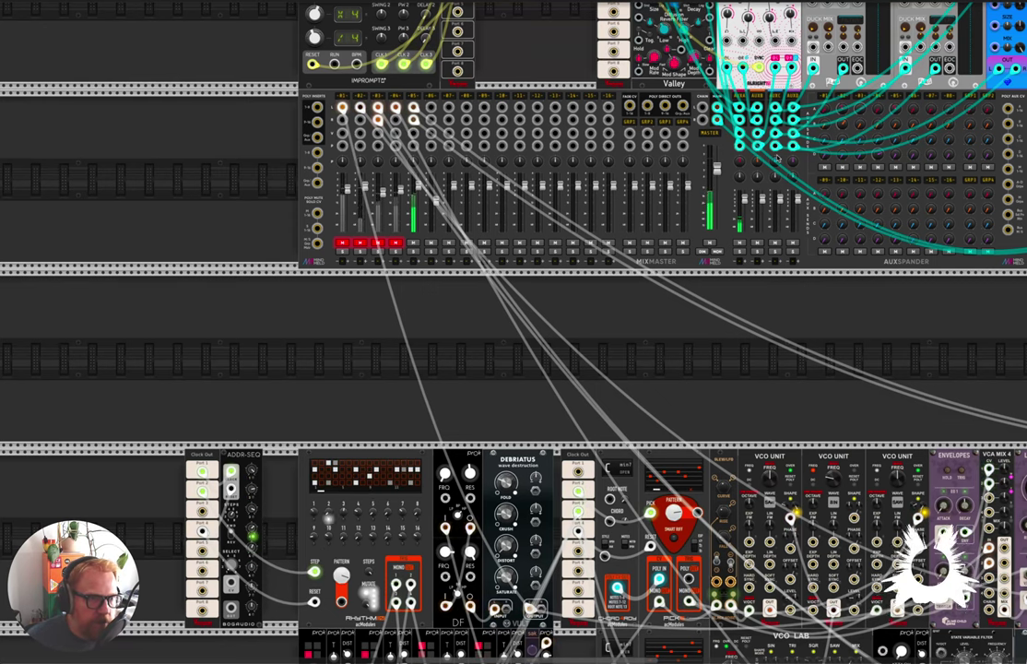
mouse_move(893, 113)
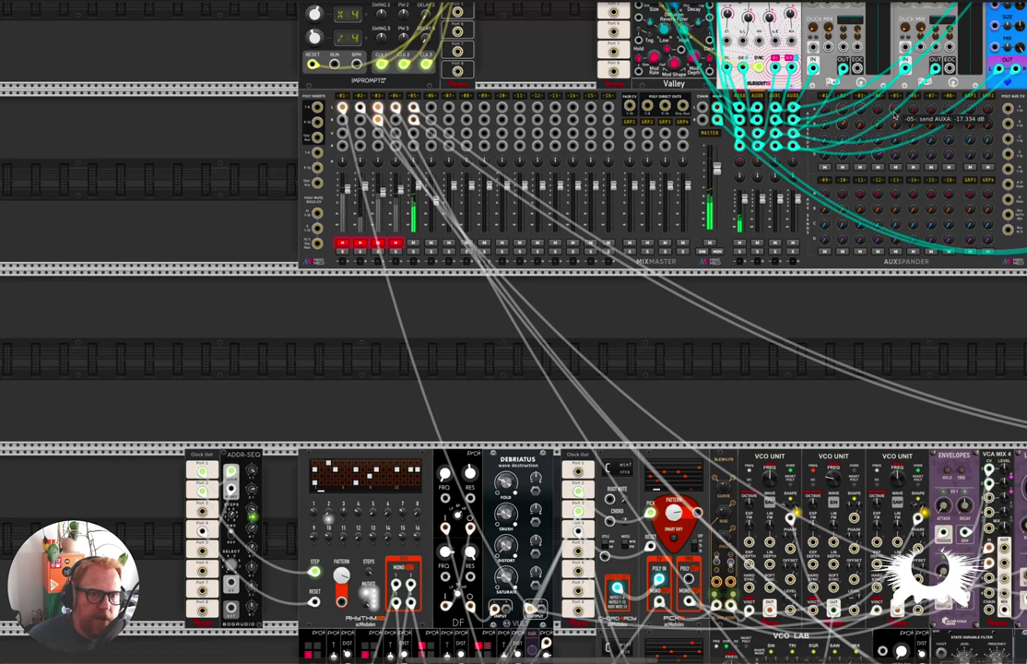
scroll(892, 112, up, 7)
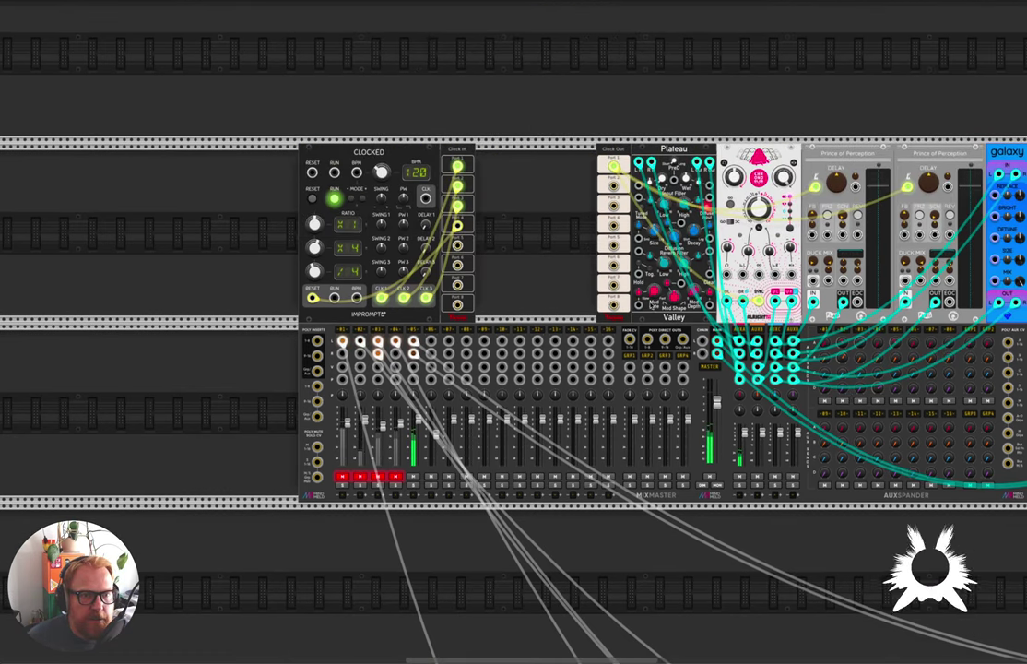
Unmute channels 1 to 4 on the MixMaster and bring the whole patch into view
scroll(715, 433, down, 3)
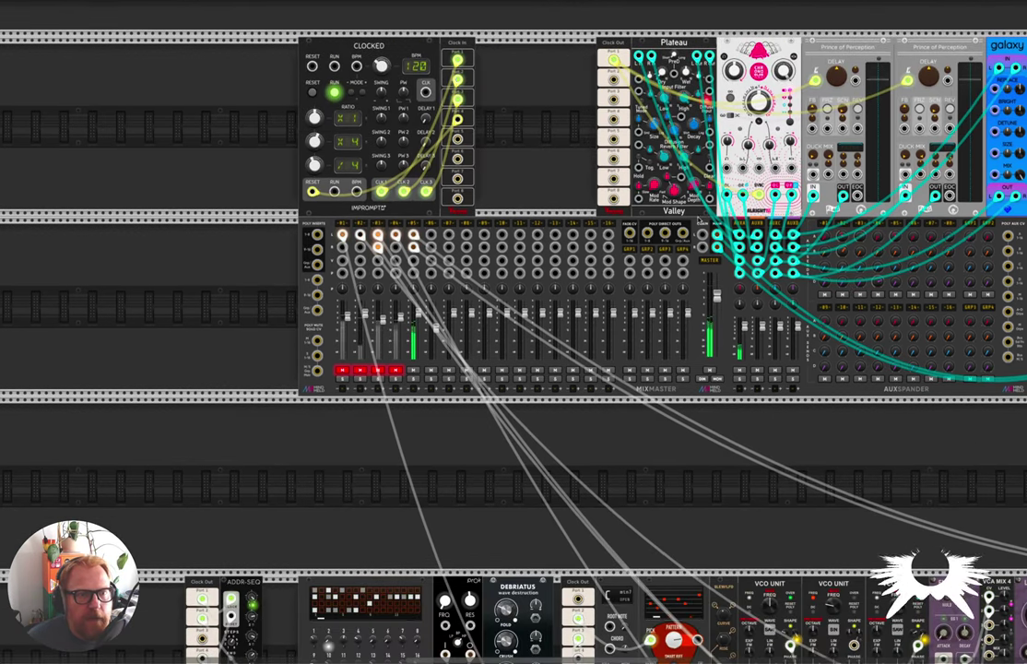
scroll(715, 433, down, 4)
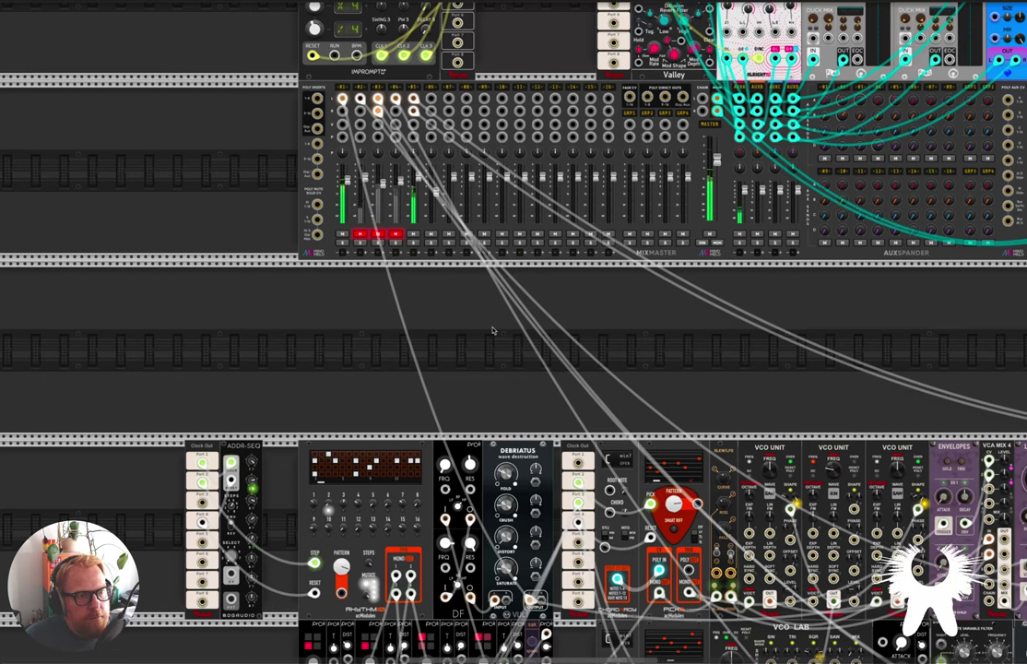
click(378, 235)
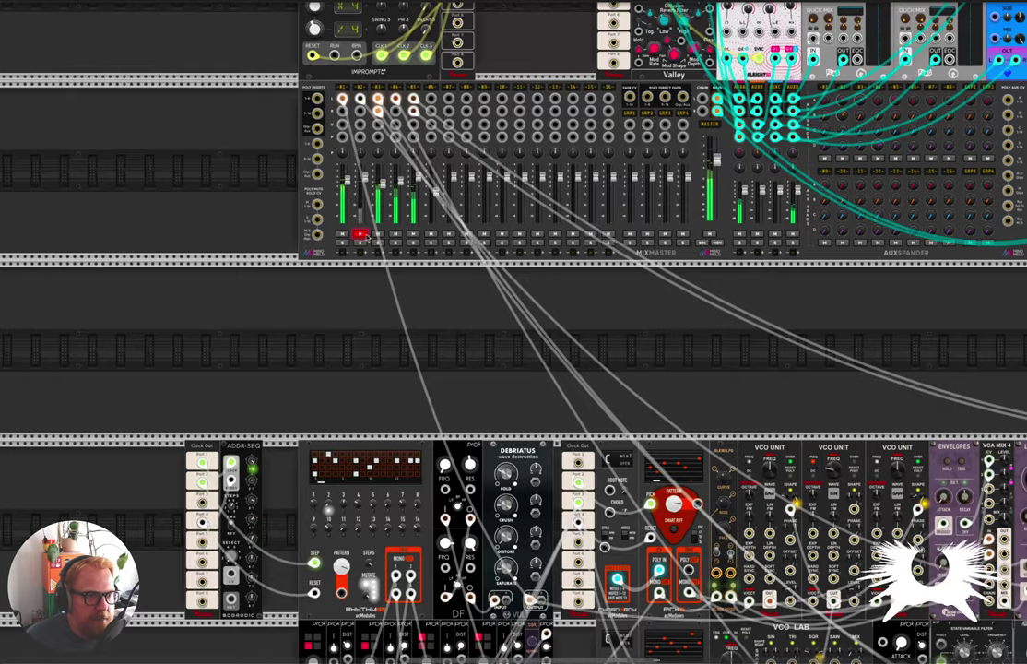
scroll(548, 367, down, 10)
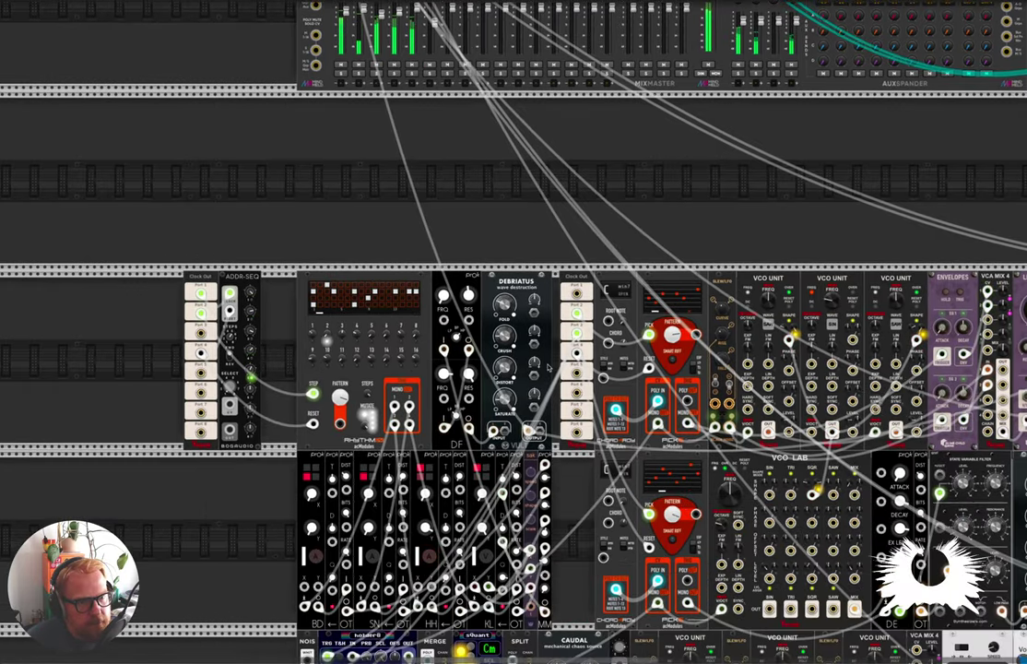
ctrl+scroll(548, 367, down, 5)
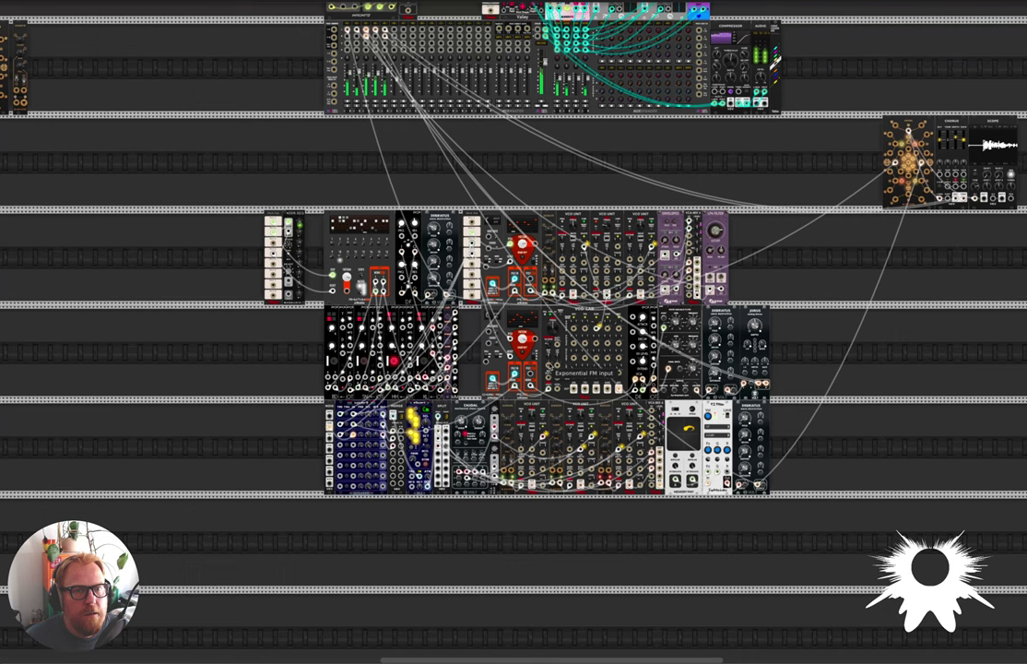
Move the Cosmos, Chorus and Scope modules together along their row so they sit directly above the VCO Unit and LP4 Filter modules
drag(855, 123, 718, 165)
click(722, 167)
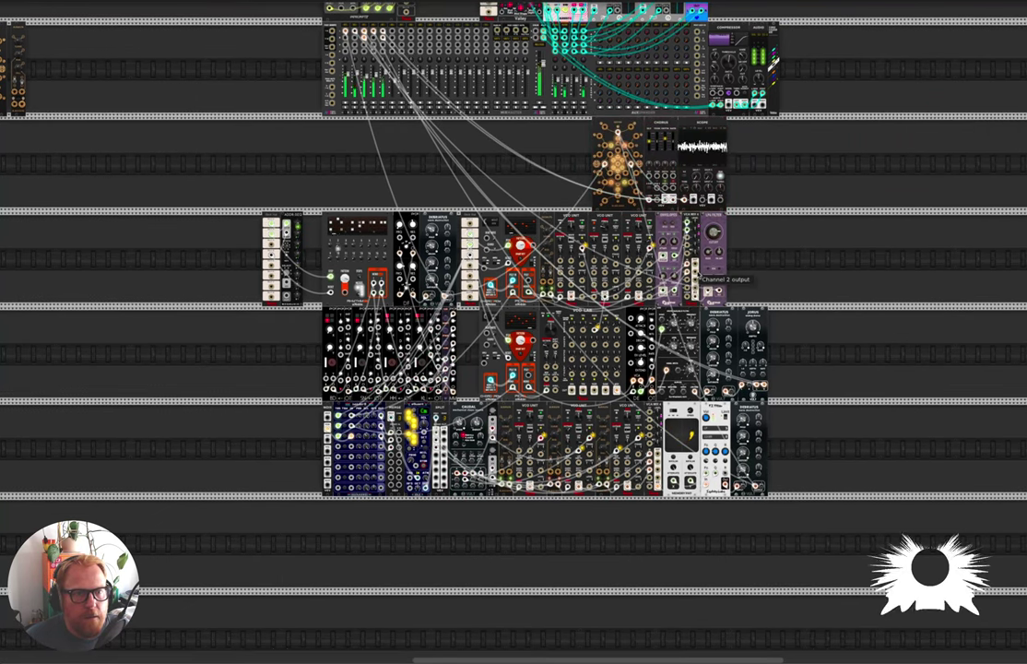
Examine the full patch playing, from the sequencers and drum voices to the Cosmos group and the bottom-row oscillators
ctrl+scroll(623, 228, up, 3)
ctrl+scroll(623, 228, up, 4)
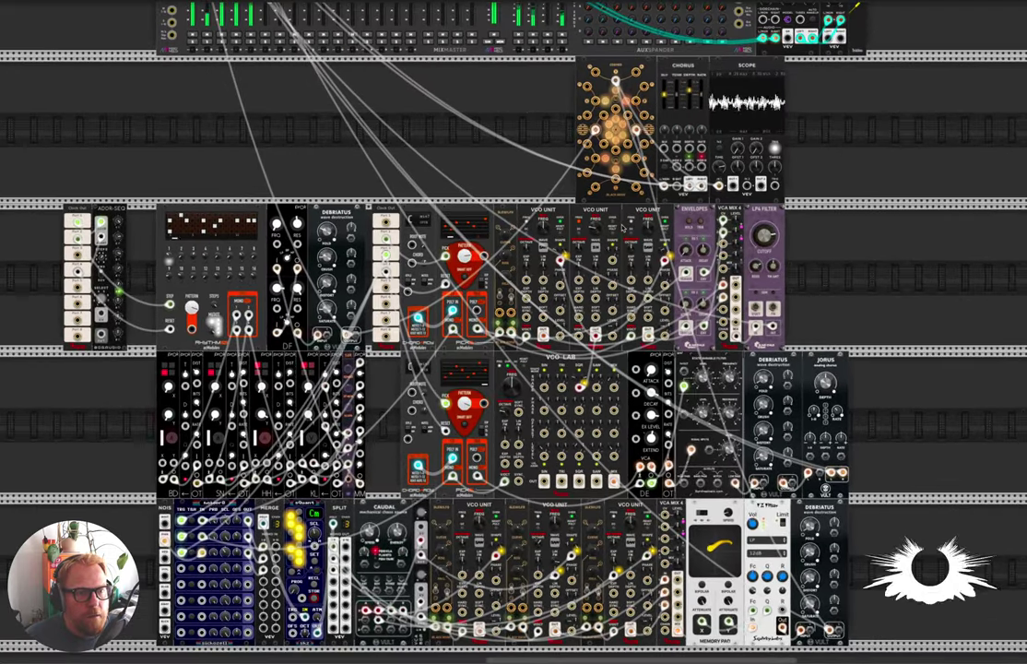
scroll(621, 226, left, 1)
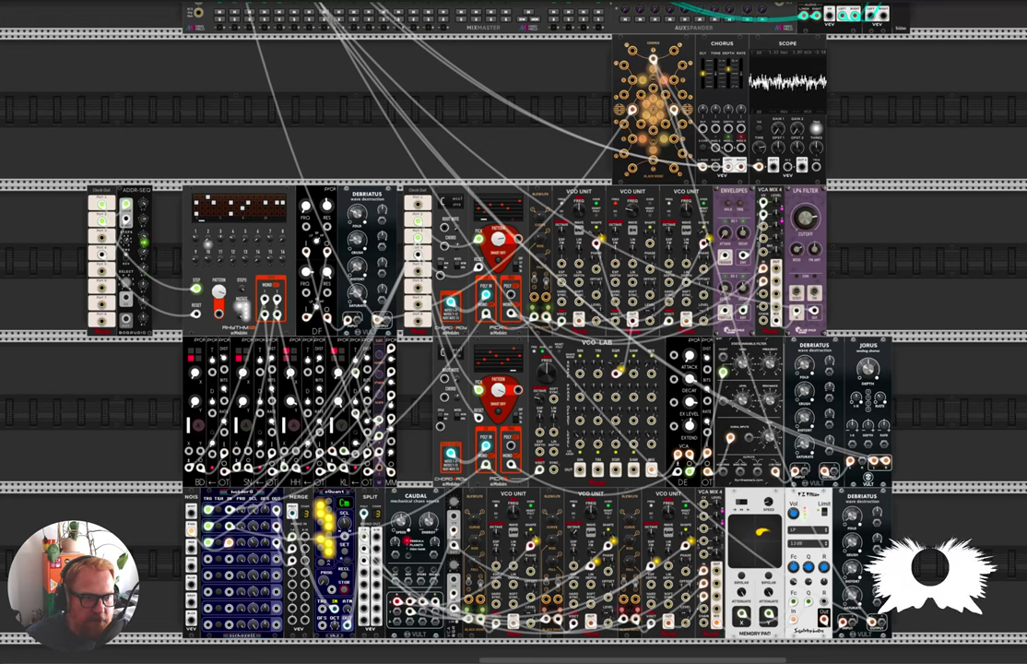
scroll(703, 242, down, 2)
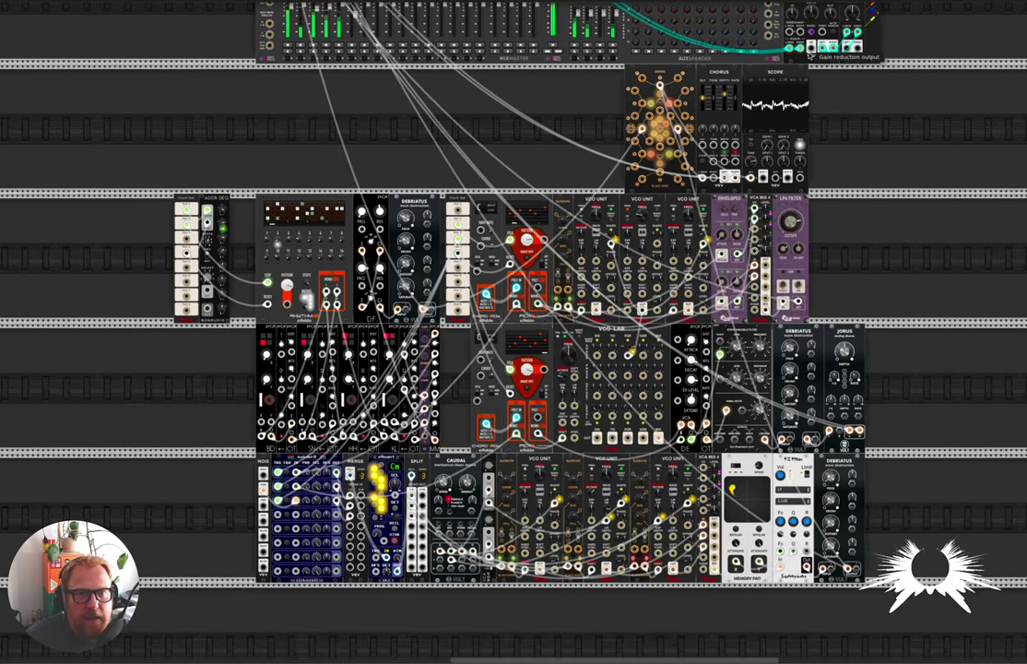
scroll(514, 332, up, 1)
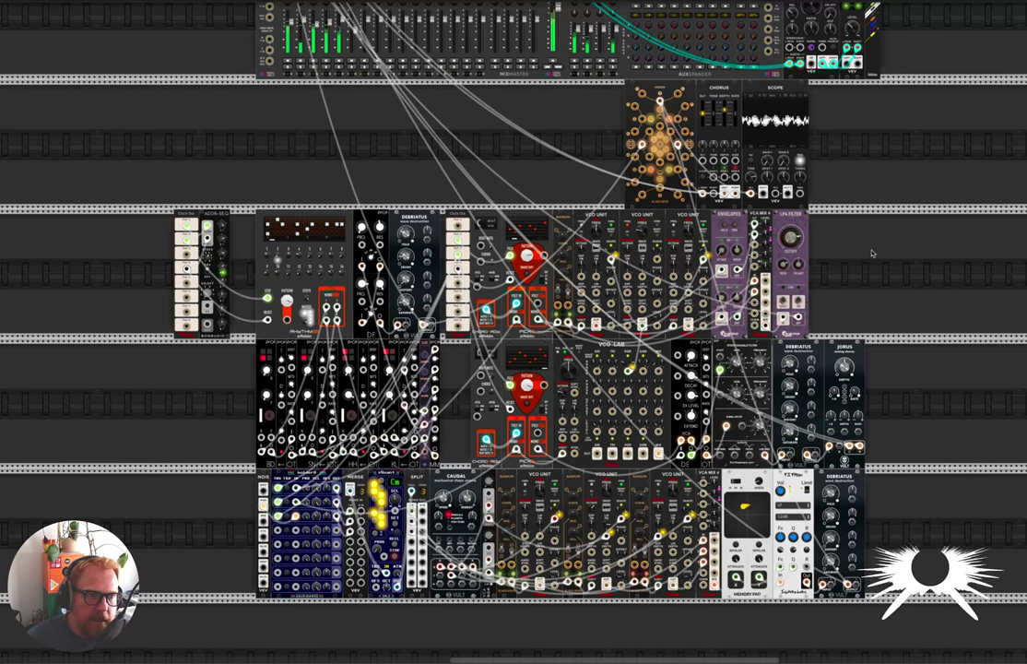
scroll(334, 566, down, 2)
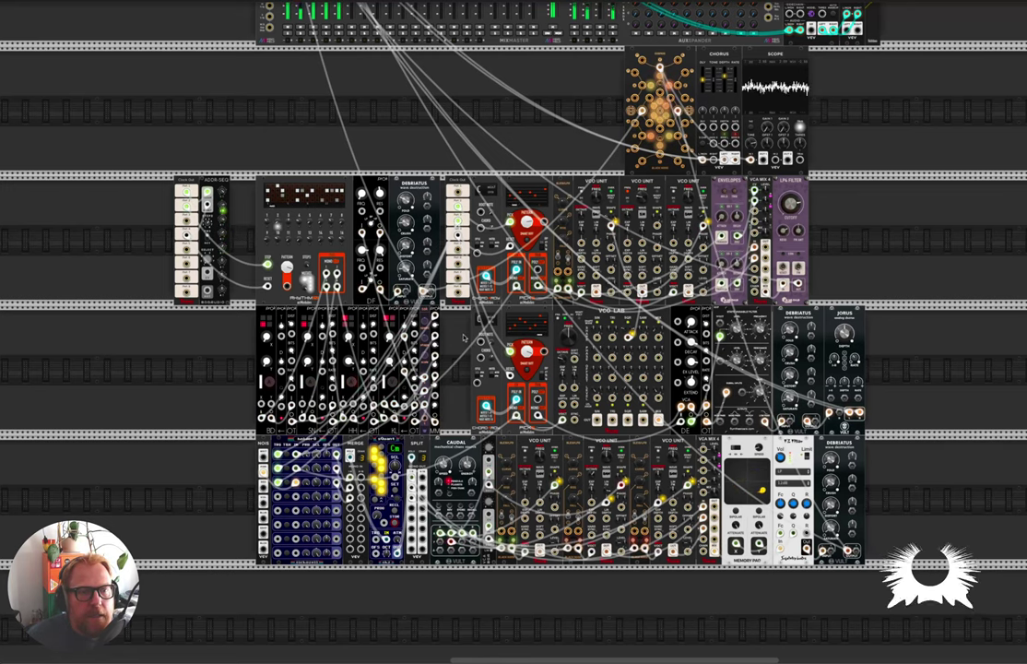
scroll(468, 343, up, 2)
drag(466, 338, 432, 341)
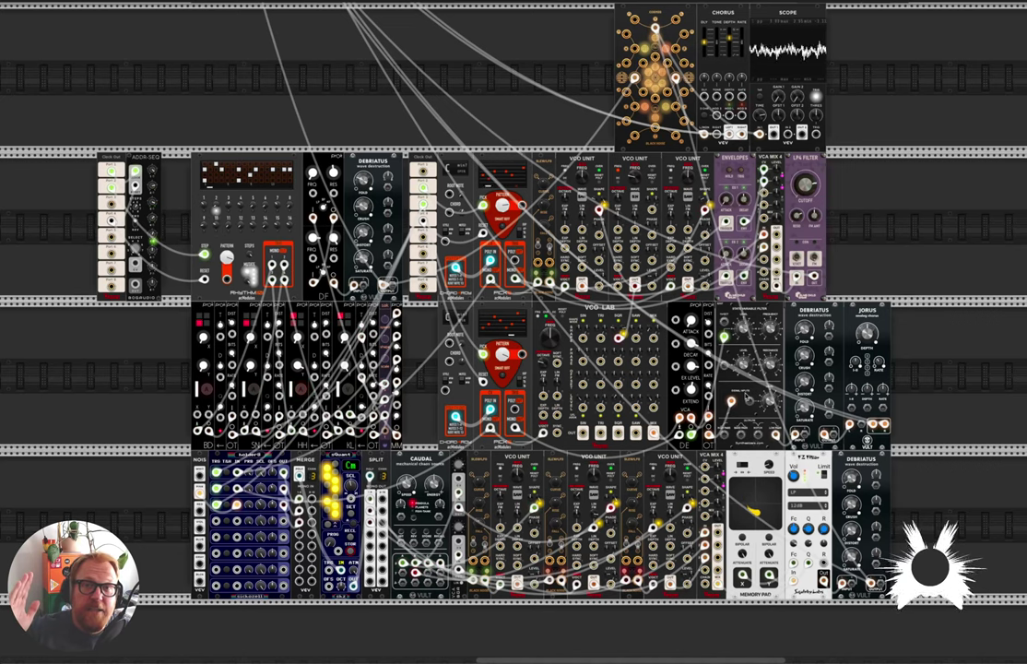
Adjust the output level on the Audio module beside the Compressor
scroll(922, 184, up, 4)
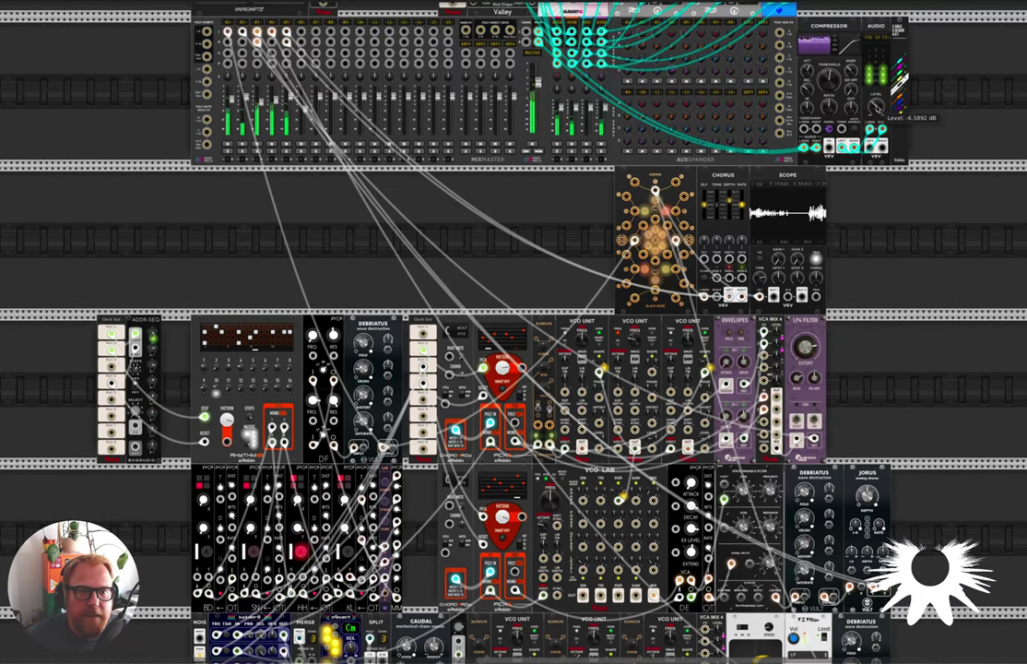
drag(877, 108, 877, 76)
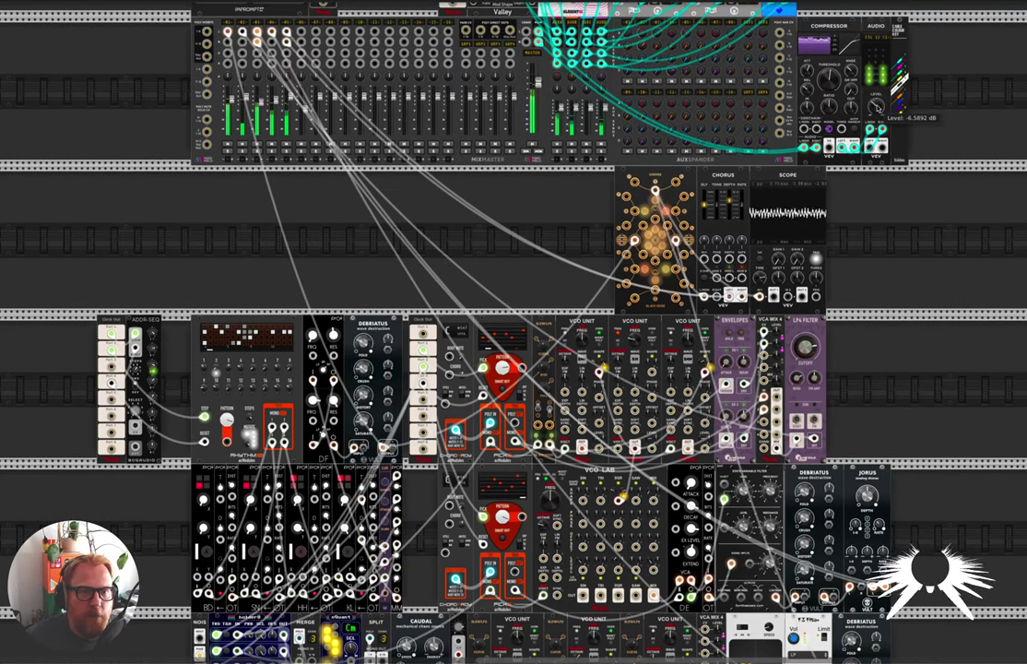